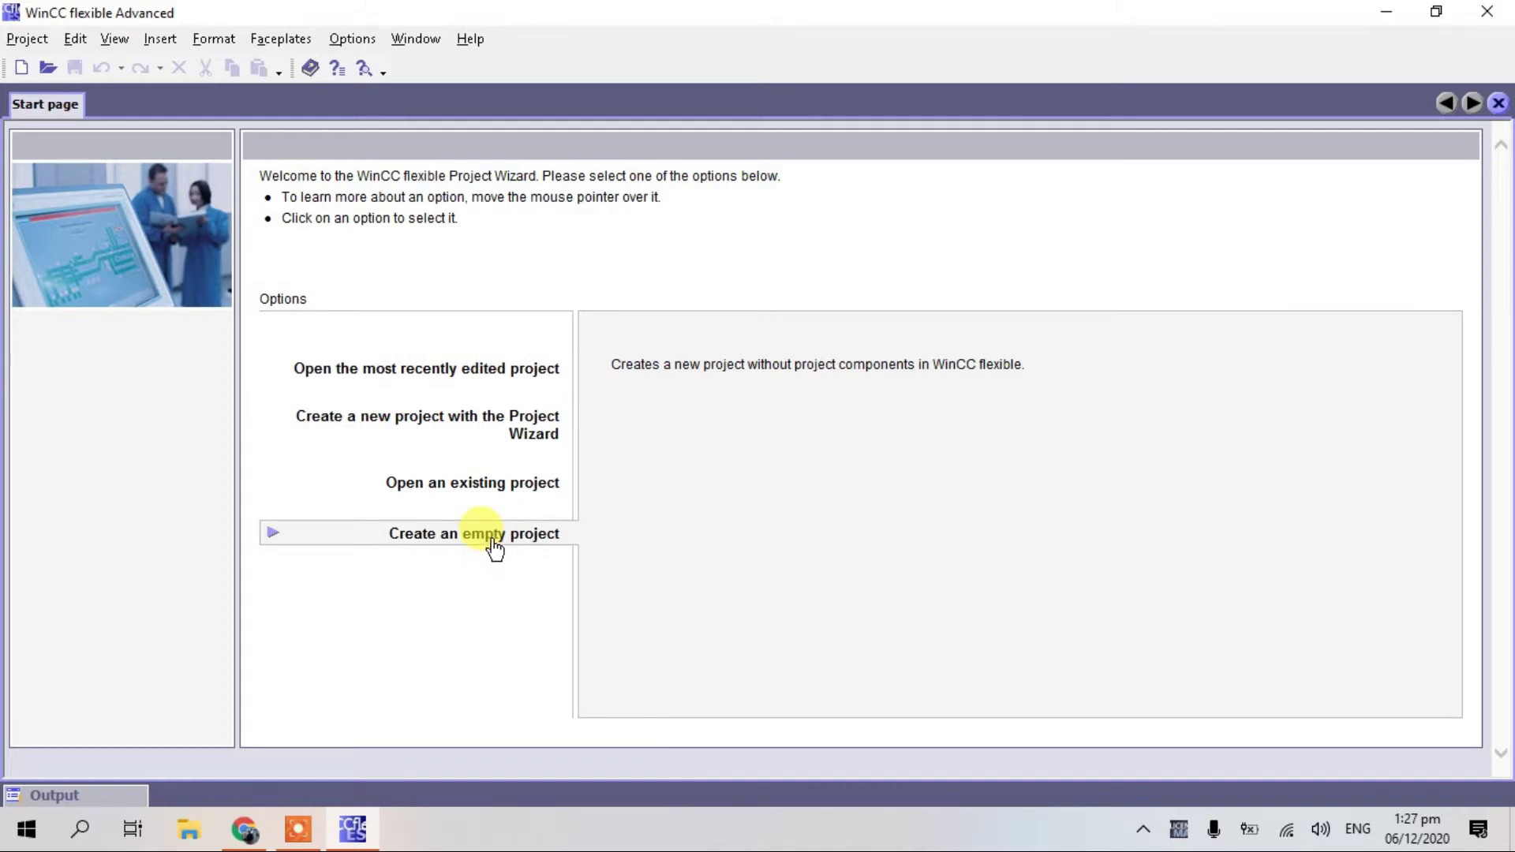
- Create a new project targeting the SIMATIC Panel PC IL 70 12" Touch device
{"action": "left_click", "coordinate": [495, 544]}
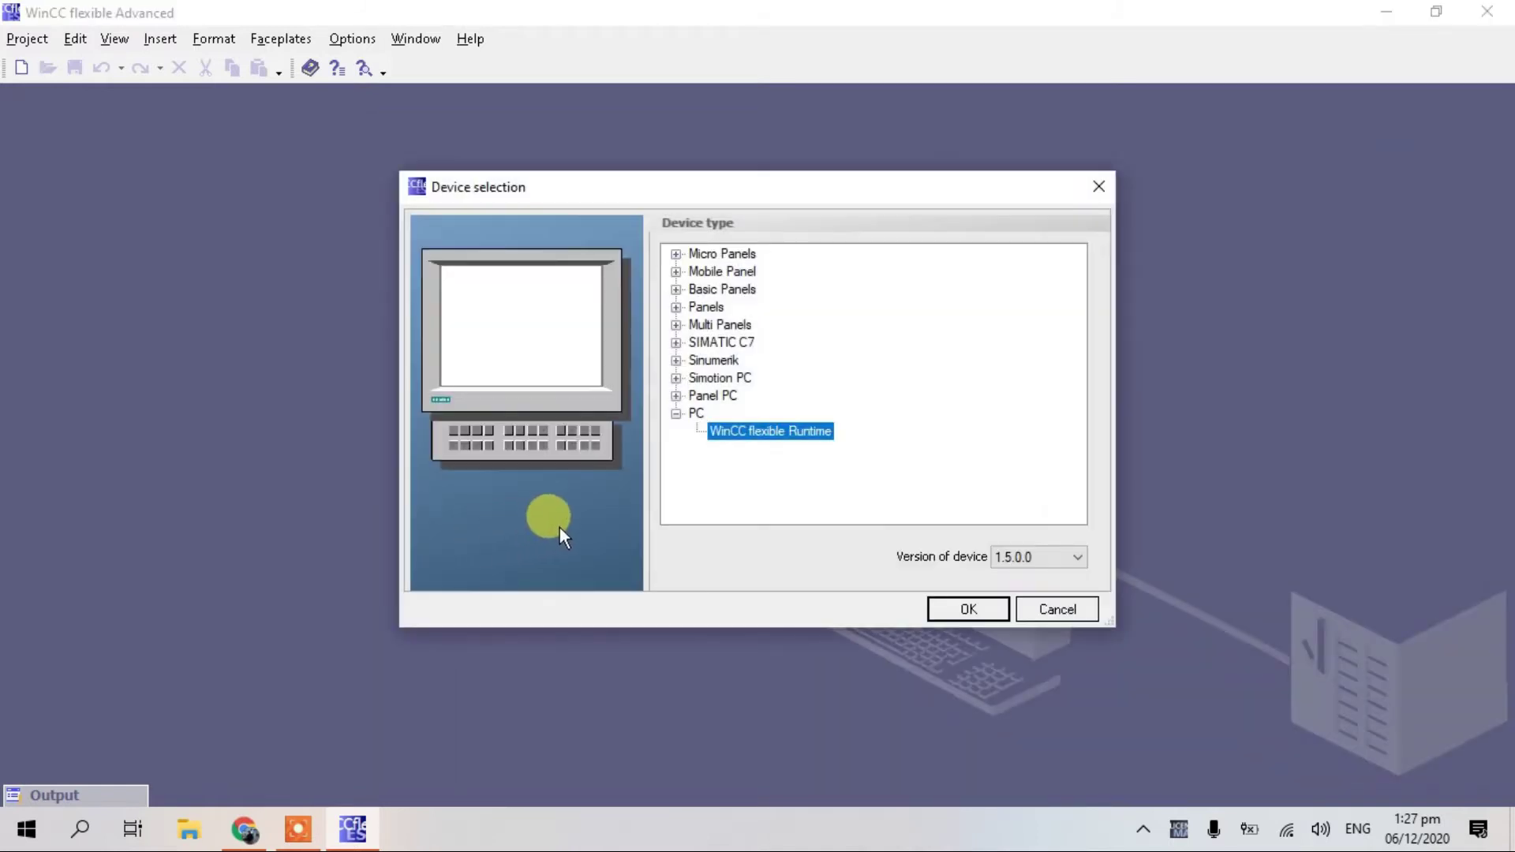
{"action": "left_click", "coordinate": [680, 397]}
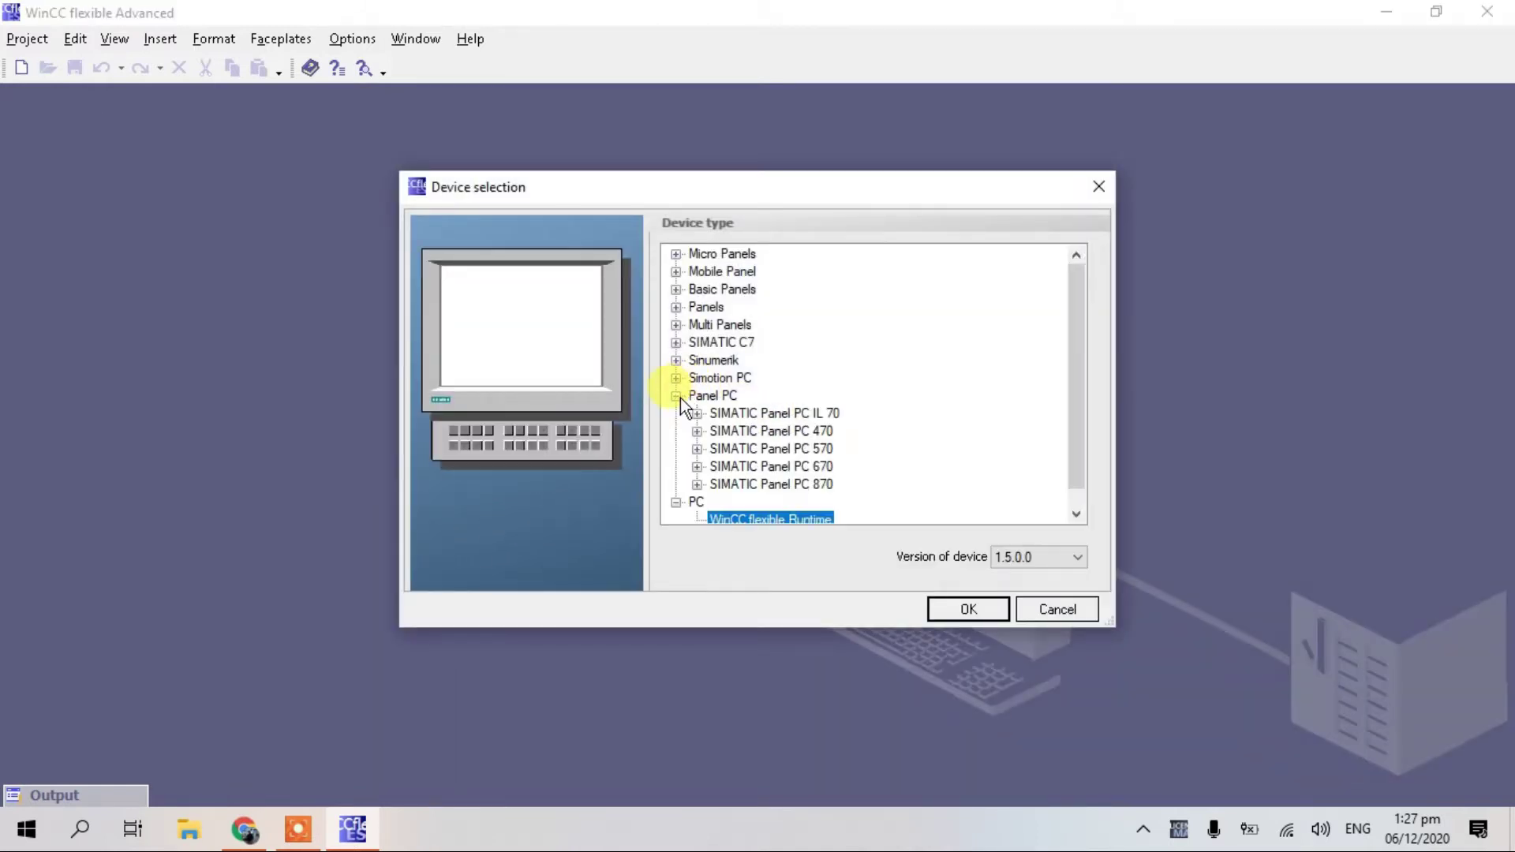
{"action": "left_click", "coordinate": [694, 413]}
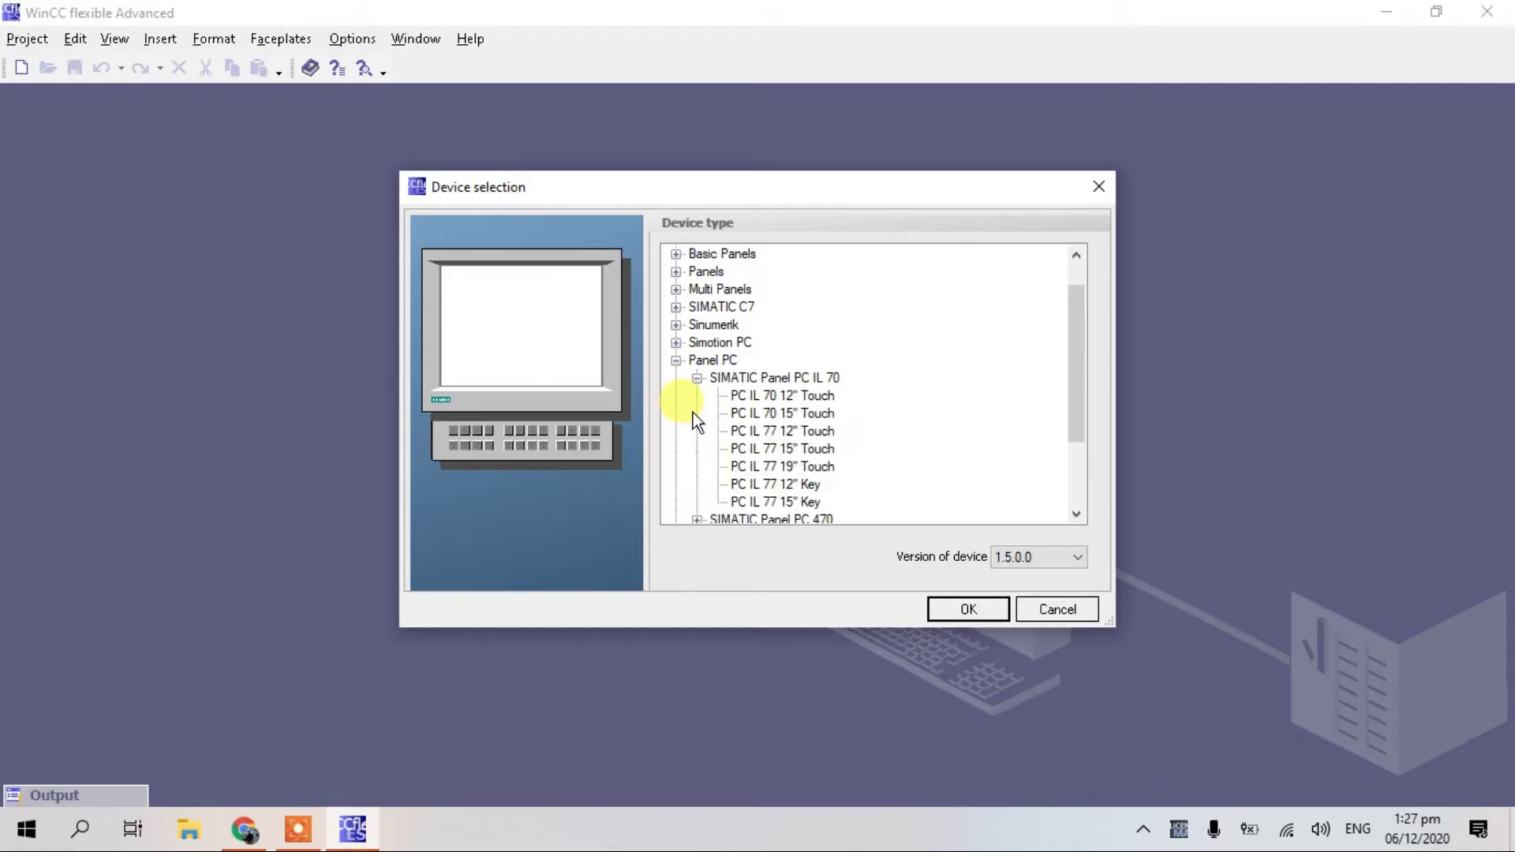
{"action": "left_click", "coordinate": [789, 395]}
{"action": "left_click", "coordinate": [969, 609]}
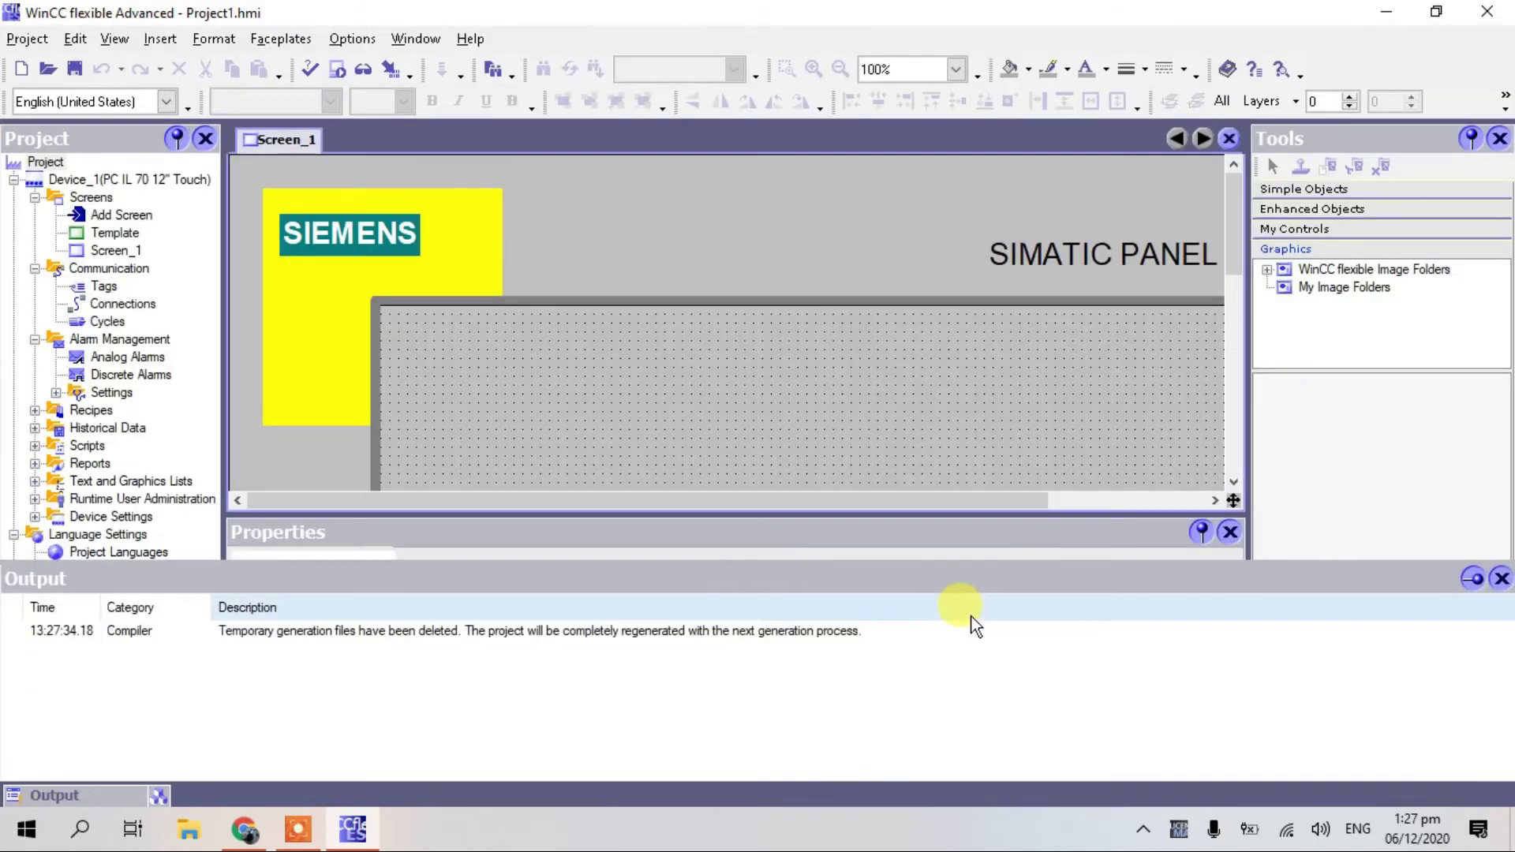
- Zoom Screen_1 to 75% and close the Properties pane
{"action": "left_click", "coordinate": [1008, 70]}
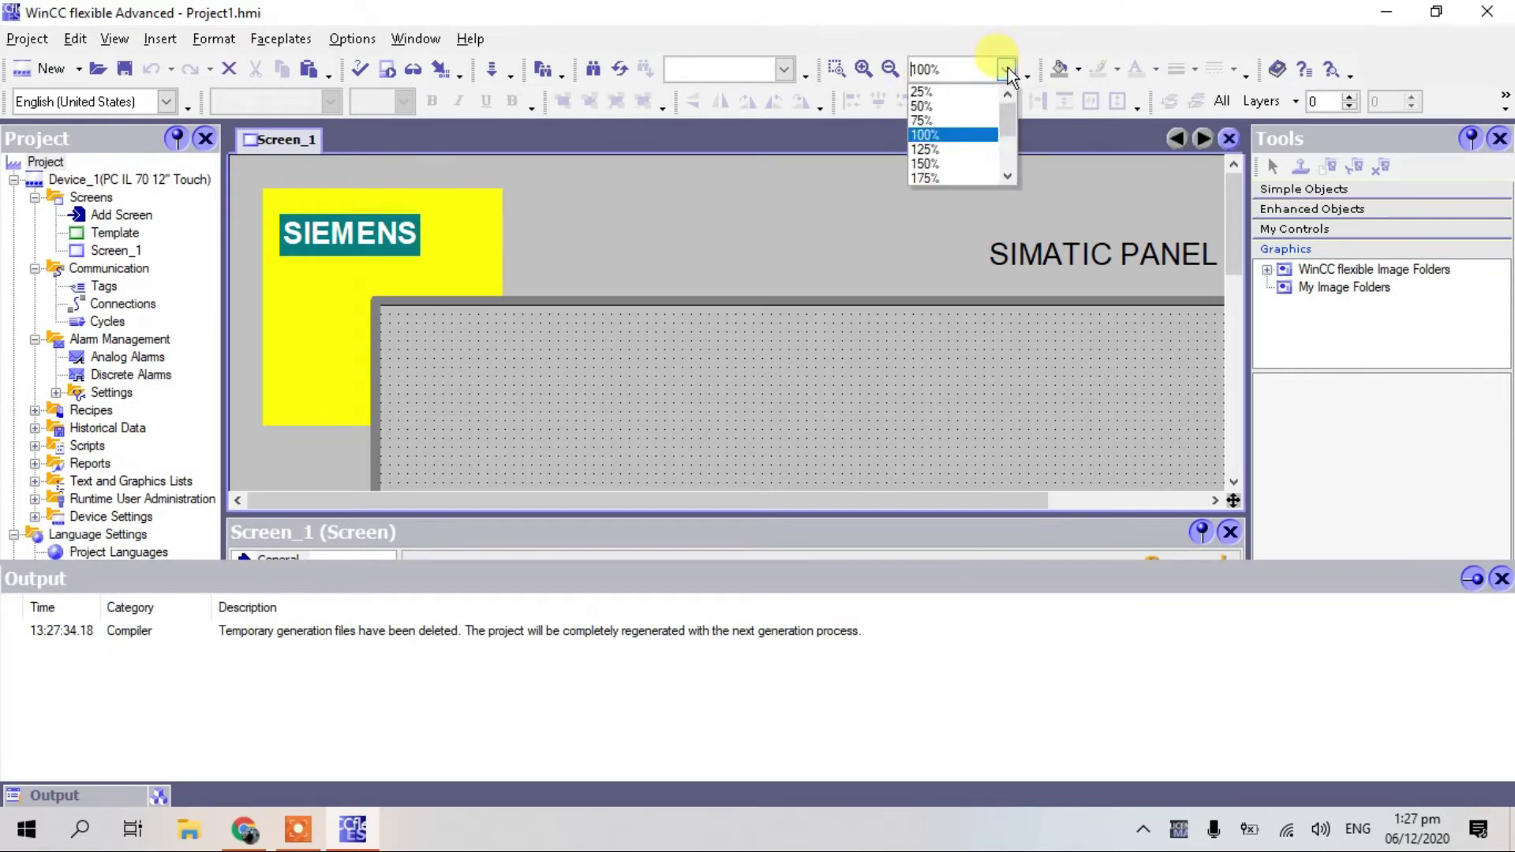
{"action": "left_click", "coordinate": [943, 128]}
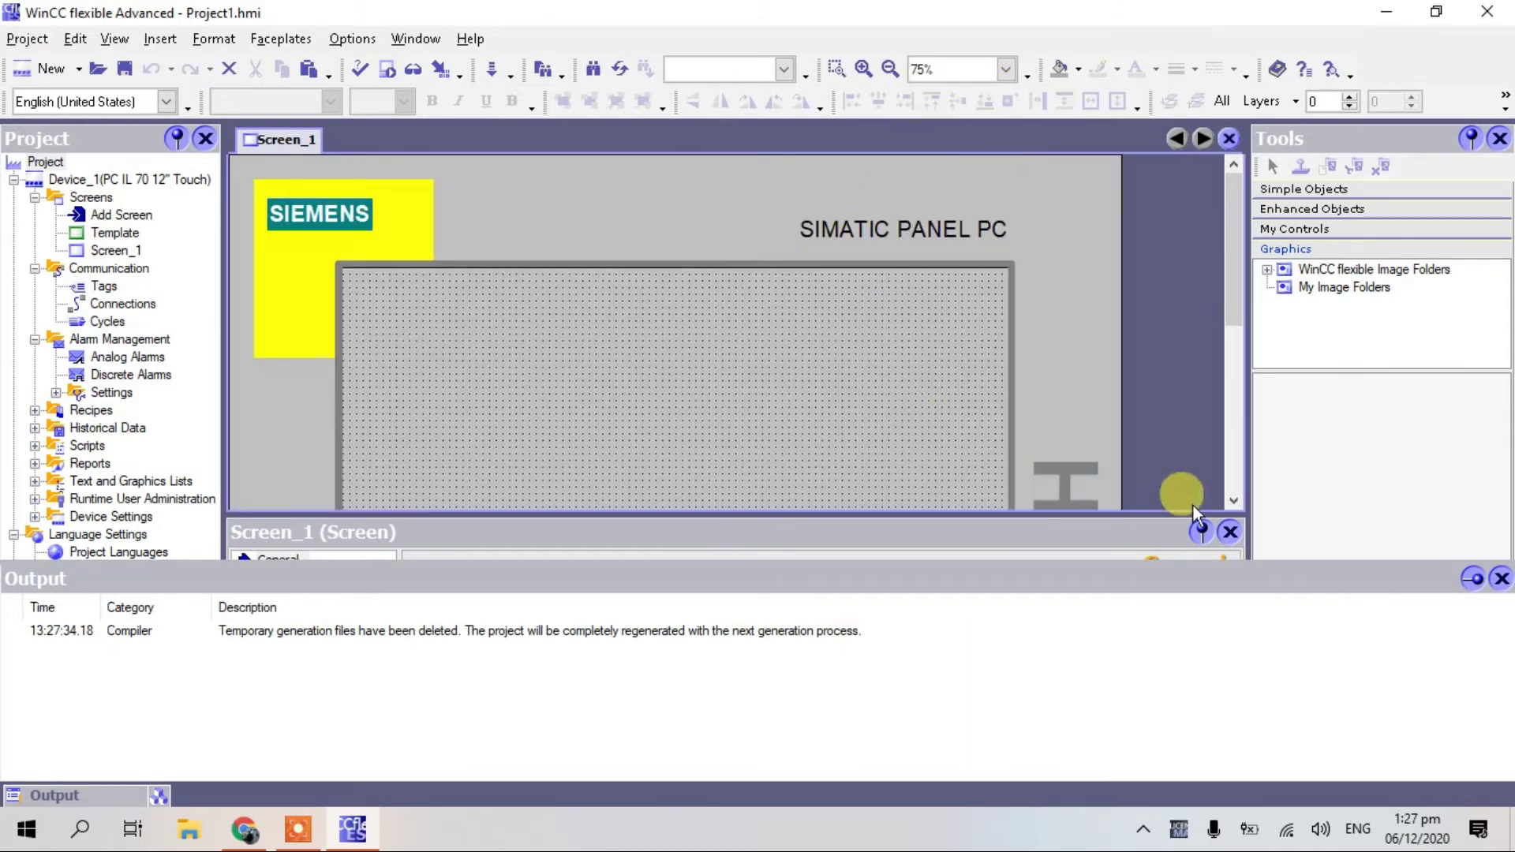
{"action": "left_click", "coordinate": [1229, 532]}
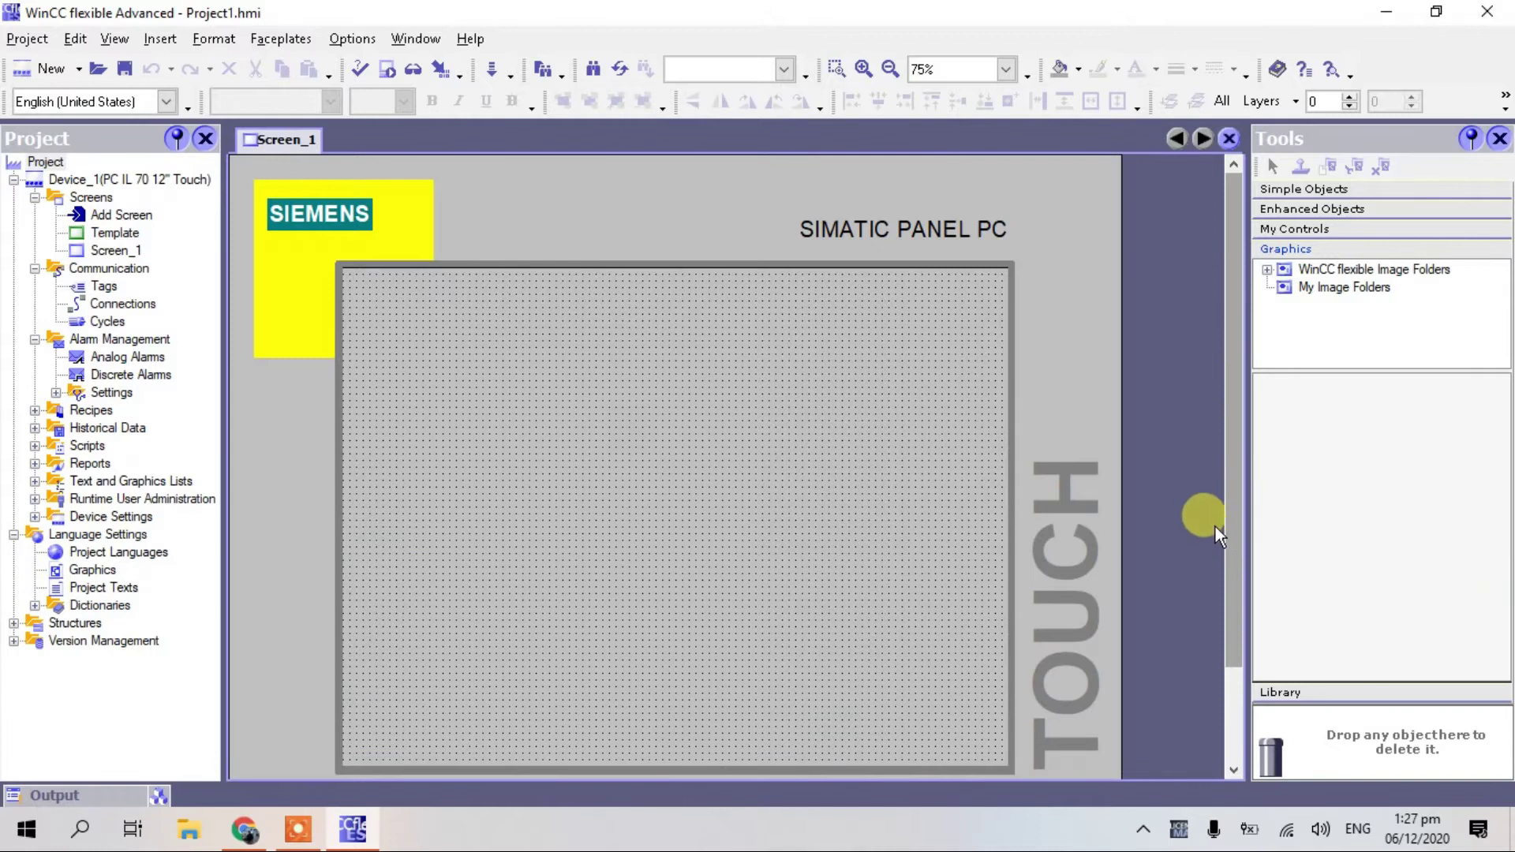
- Add internal tag Tag_1 with data type Bool in the Tags table, then select Screen_1
{"action": "double_click", "coordinate": [112, 285]}
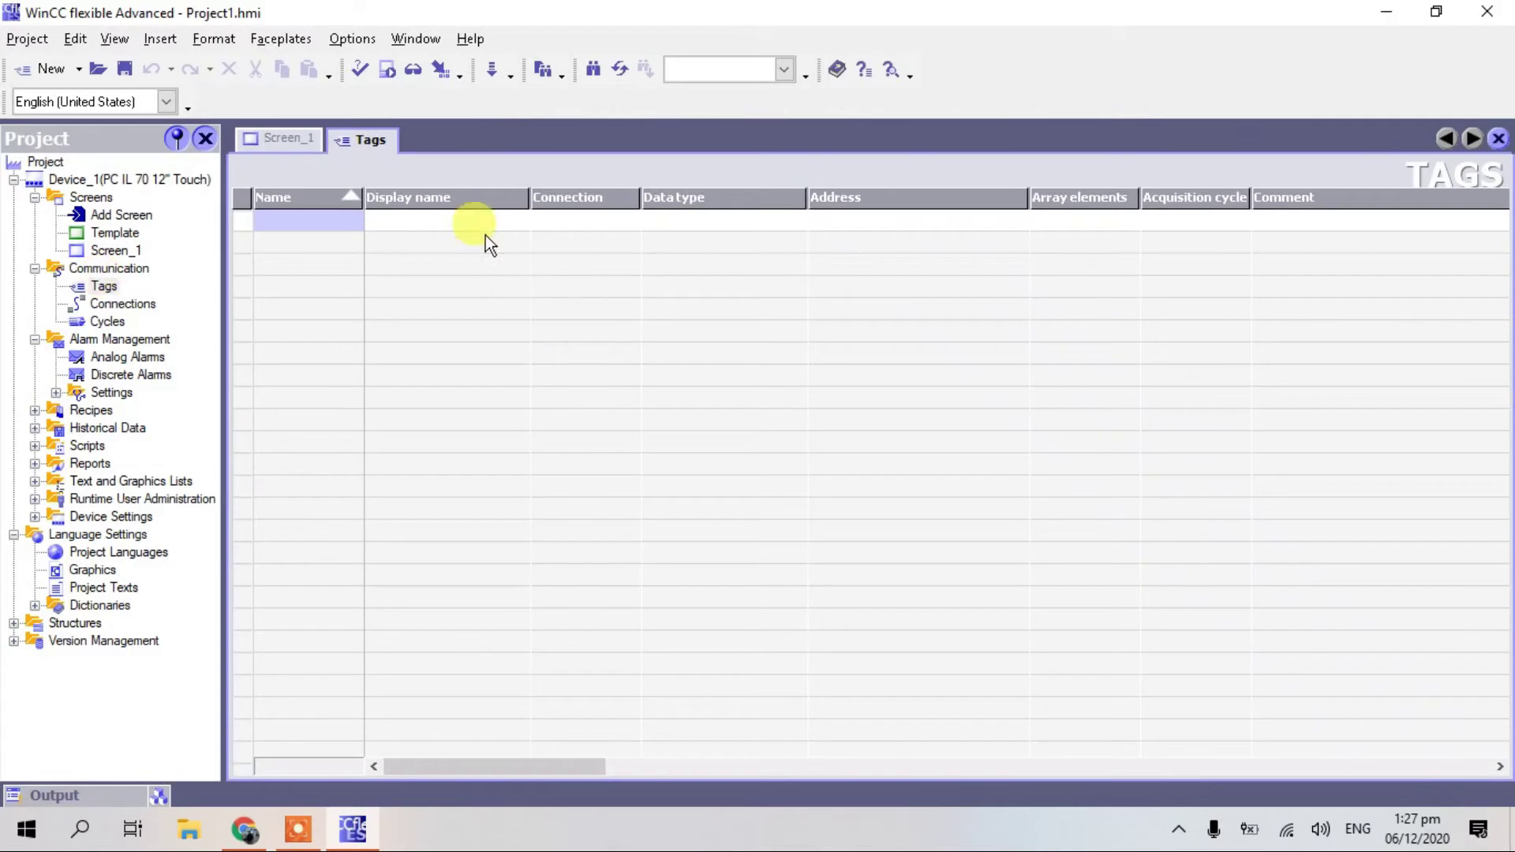
{"action": "double_click", "coordinate": [329, 225]}
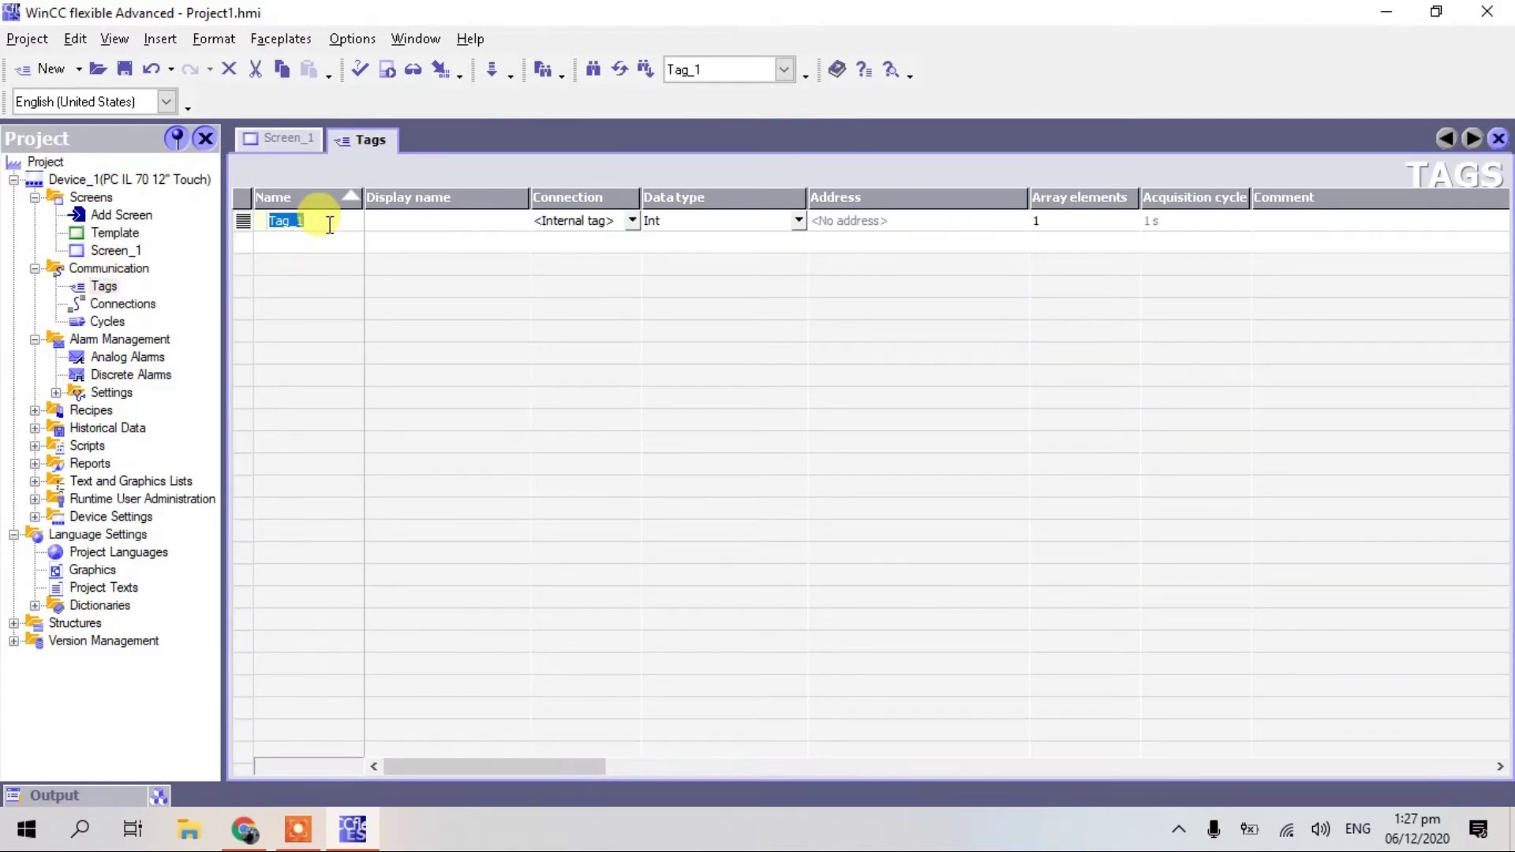
{"action": "left_click", "coordinate": [798, 221]}
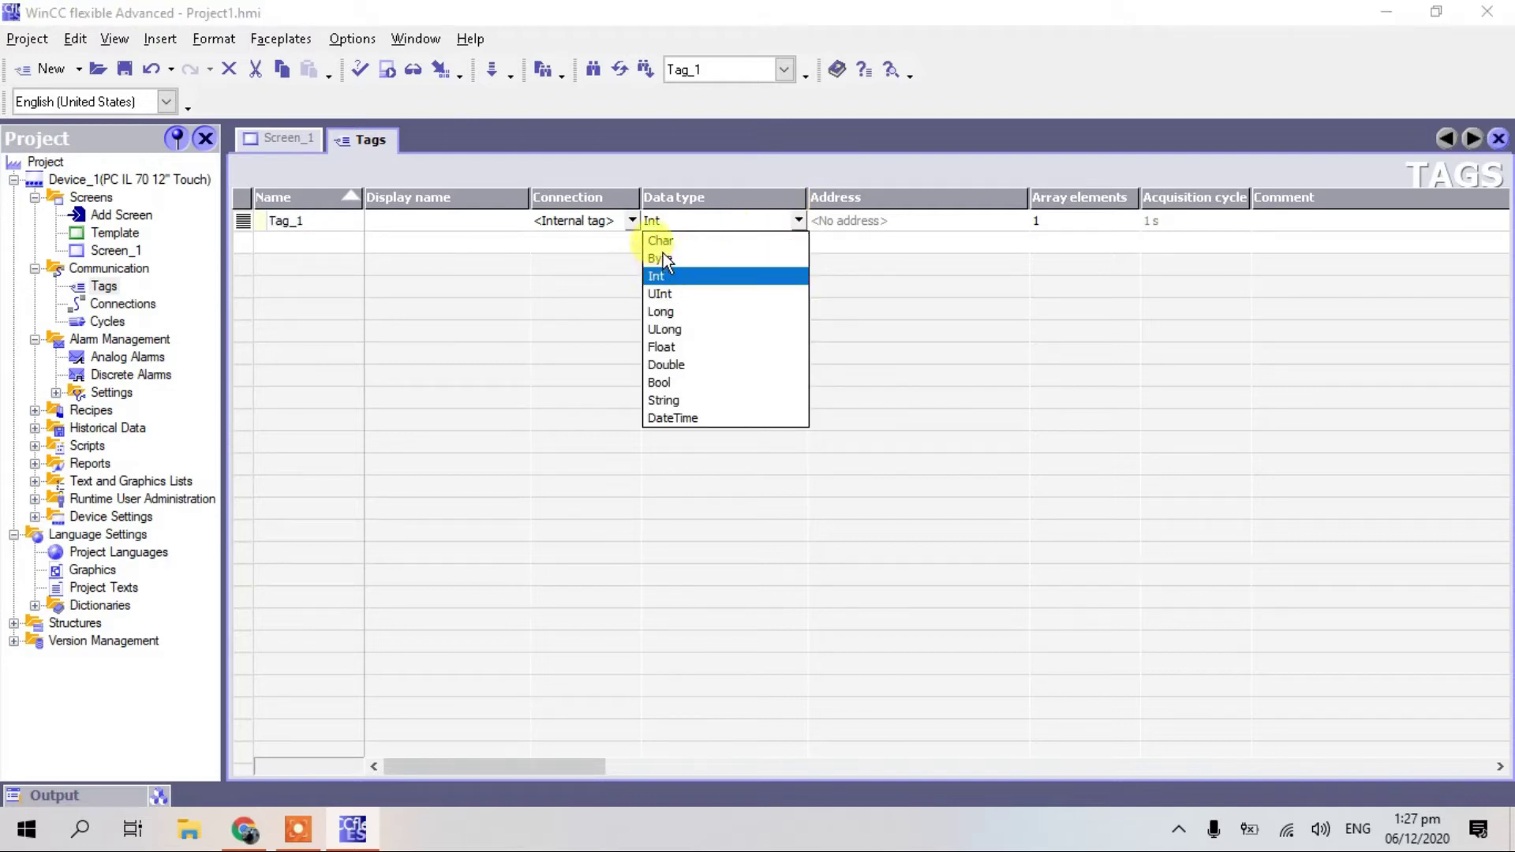
{"action": "left_click", "coordinate": [665, 381]}
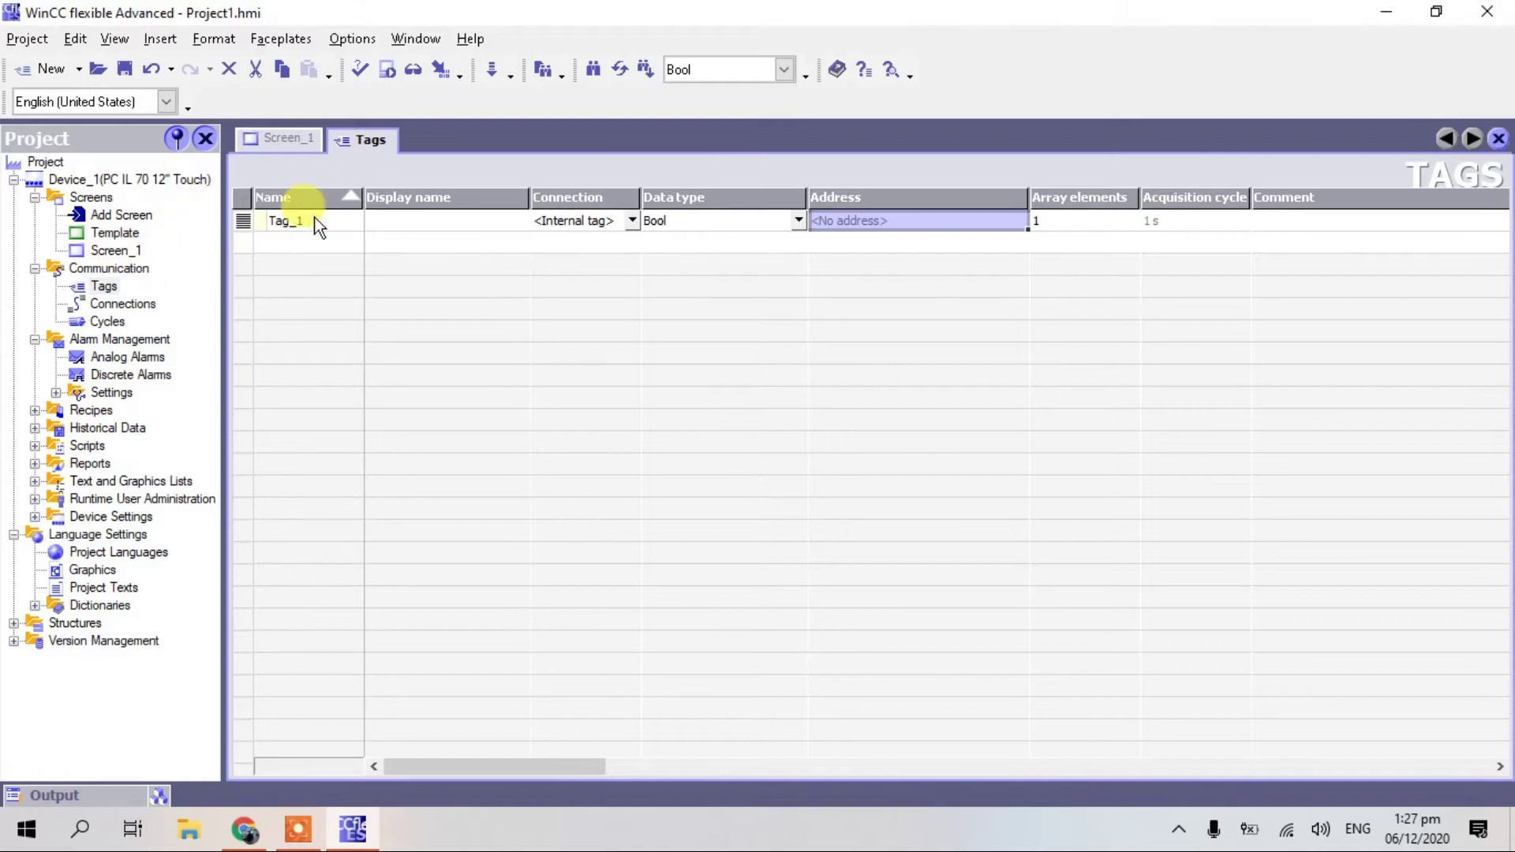
{"action": "left_click", "coordinate": [128, 251]}
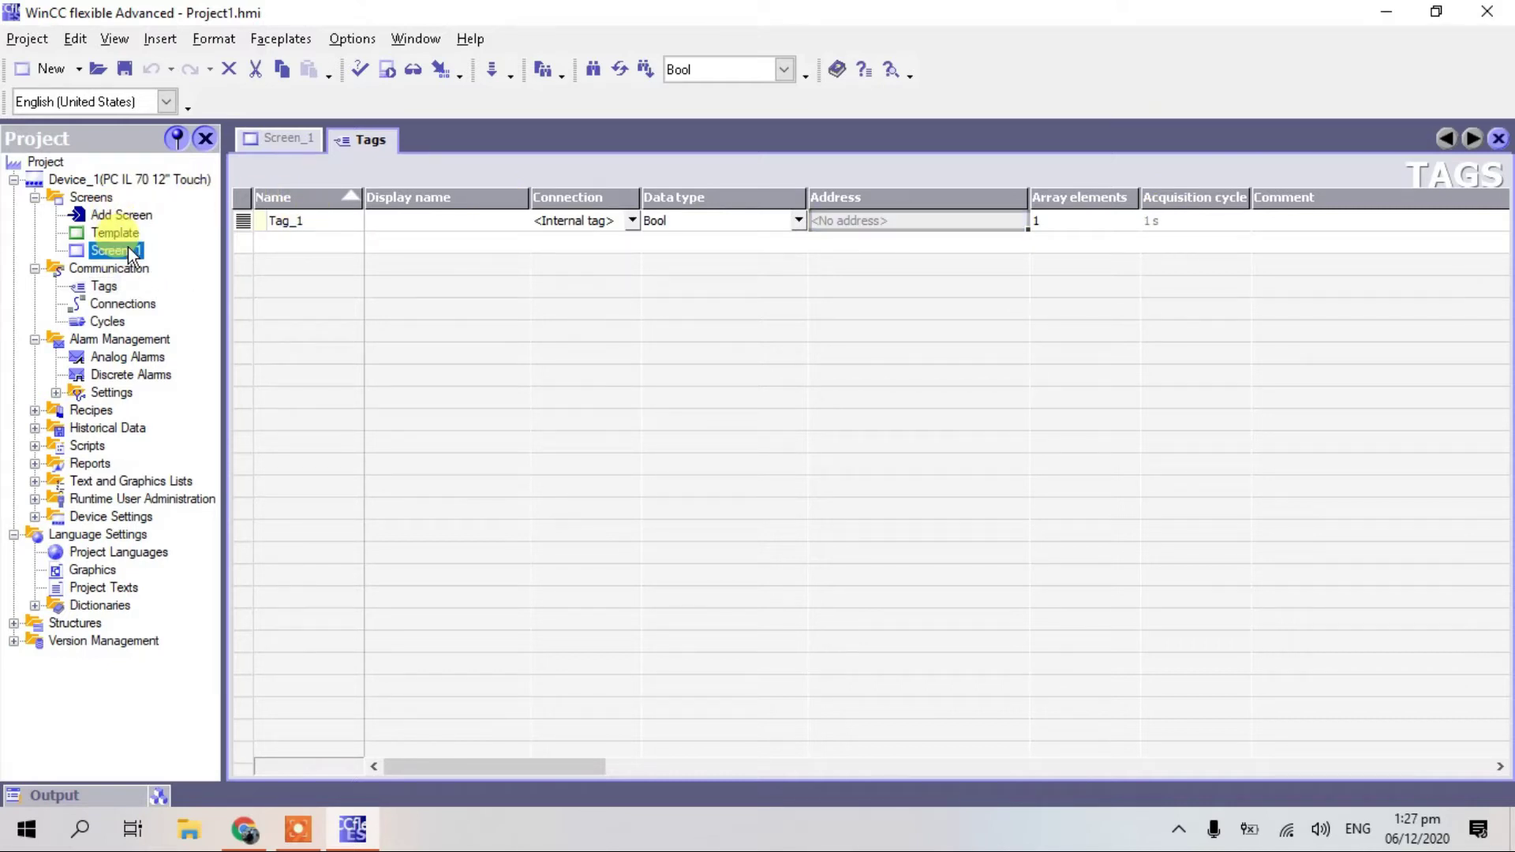
- Reopen Screen_1 and browse Graphics to SymbolFactory True Color > 3-D Pushbuttons Etc
{"action": "double_click", "coordinate": [129, 251]}
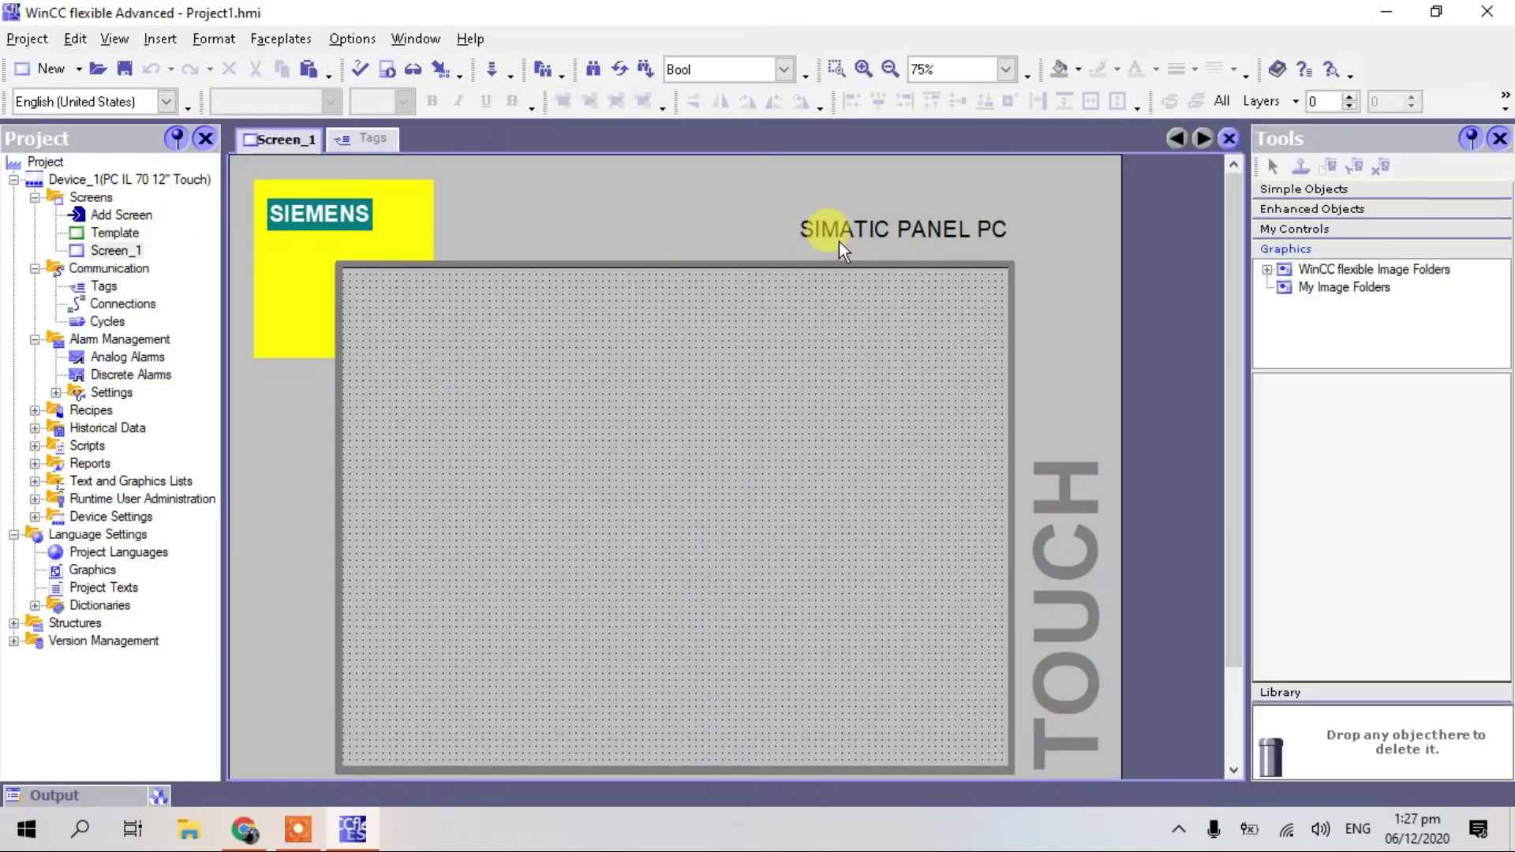
{"action": "left_click", "coordinate": [1268, 270]}
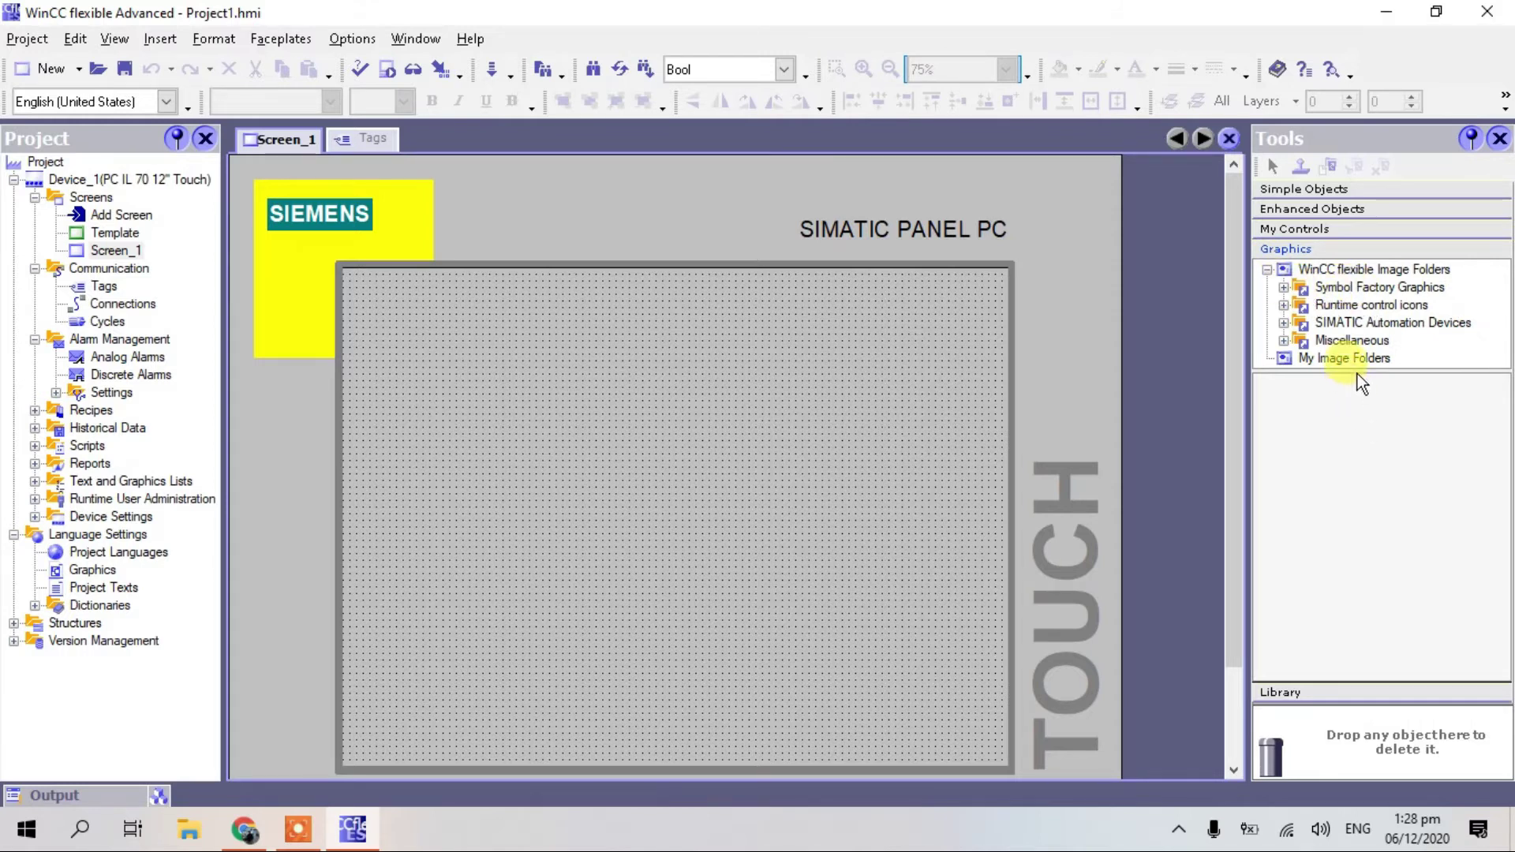
{"action": "left_click_drag", "start_coordinate": [1354, 369], "coordinate": [1383, 560]}
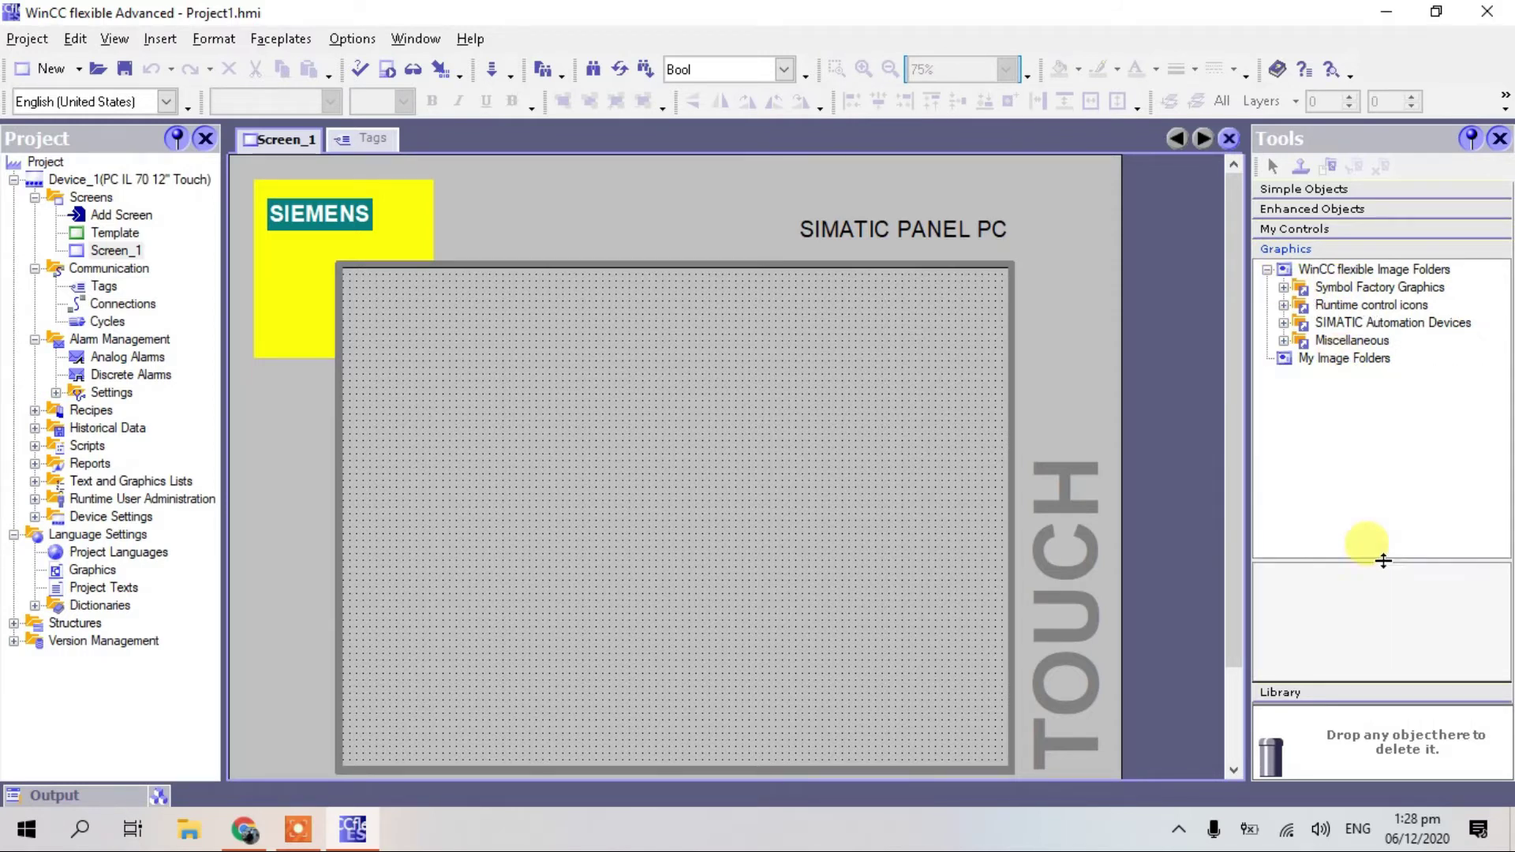
{"action": "left_click", "coordinate": [1284, 288]}
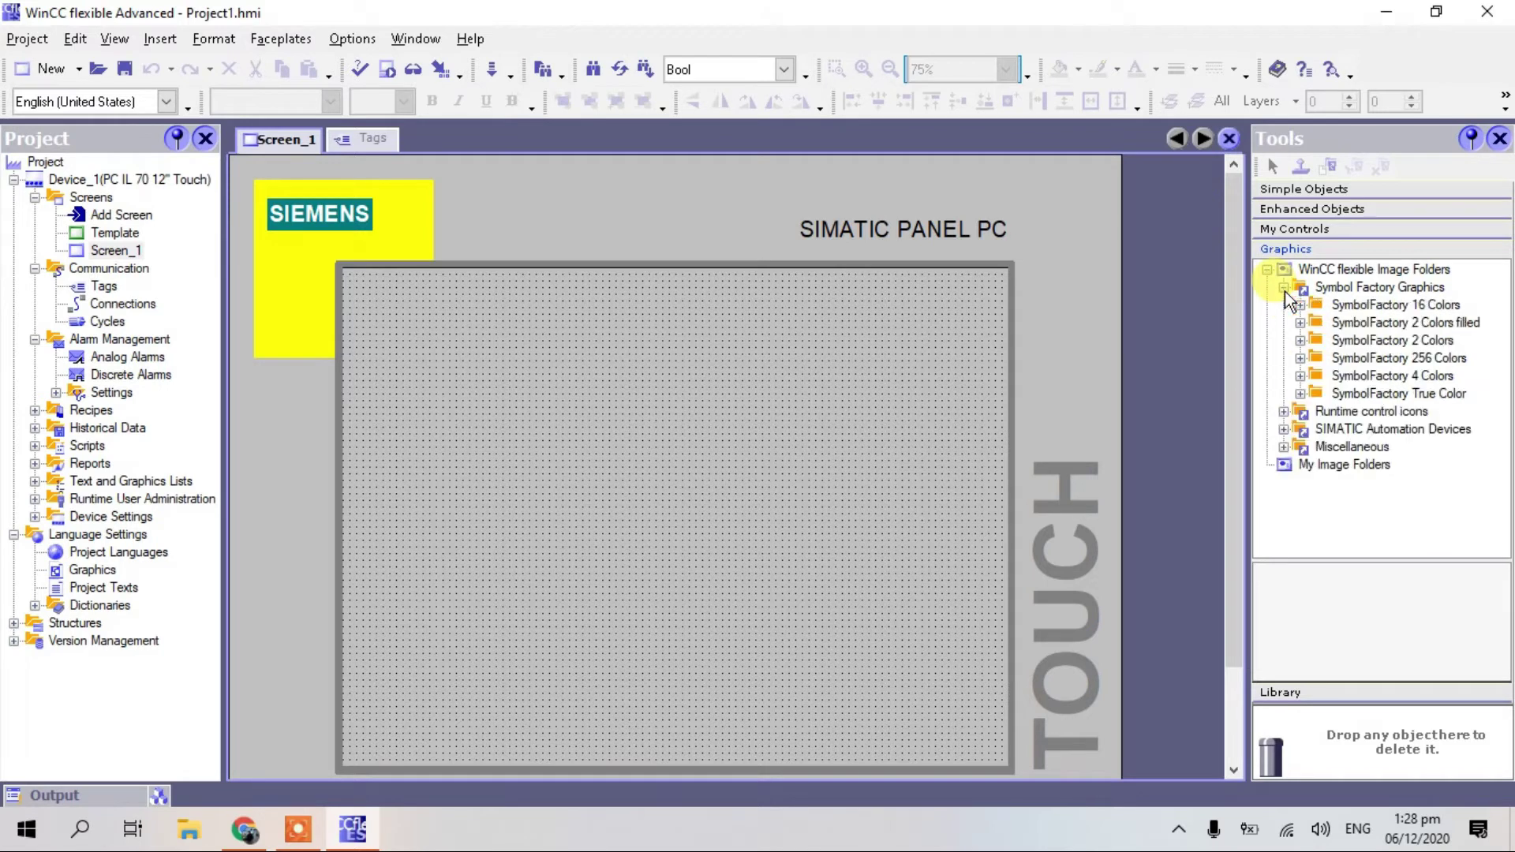
{"action": "left_click", "coordinate": [1428, 393]}
{"action": "left_click", "coordinate": [1302, 394]}
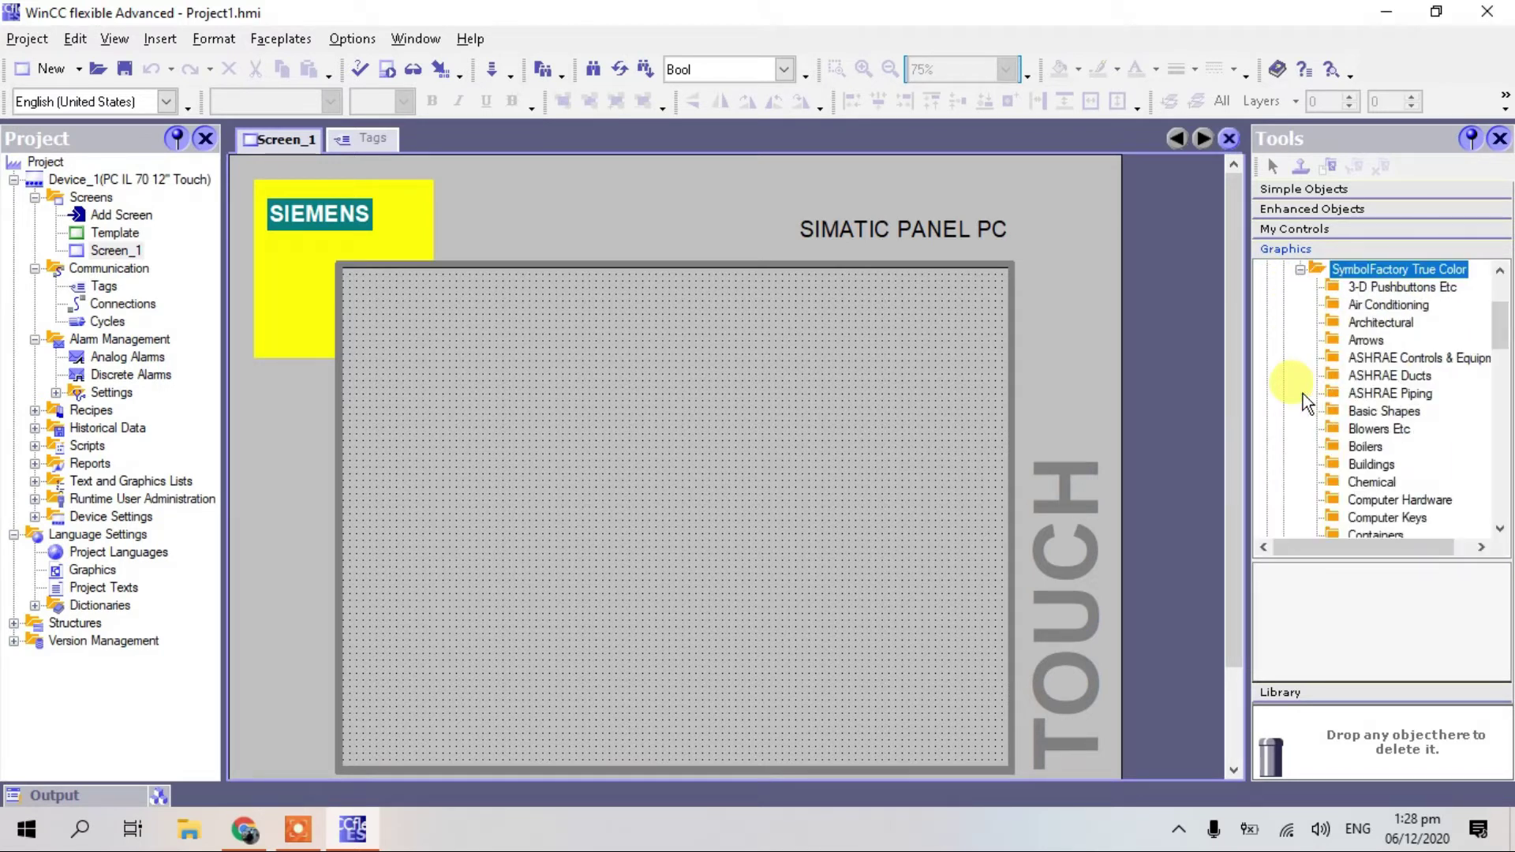
{"action": "left_click", "coordinate": [1405, 288]}
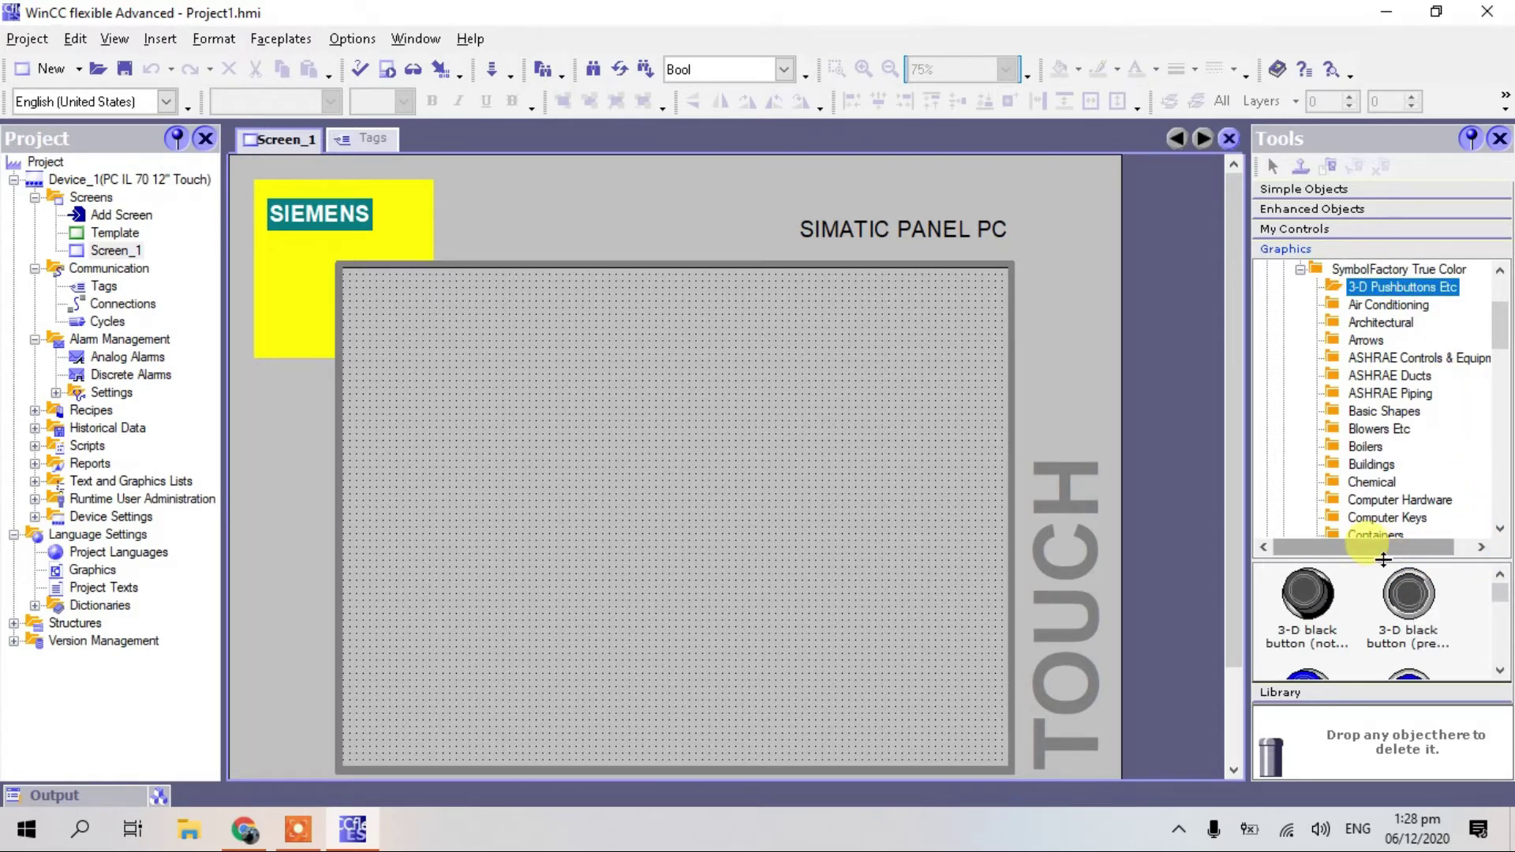
- Enlarge the graphic preview area and scroll to the Pilot light 1 (off) image
{"action": "left_click_drag", "start_coordinate": [1384, 561], "coordinate": [1384, 426]}
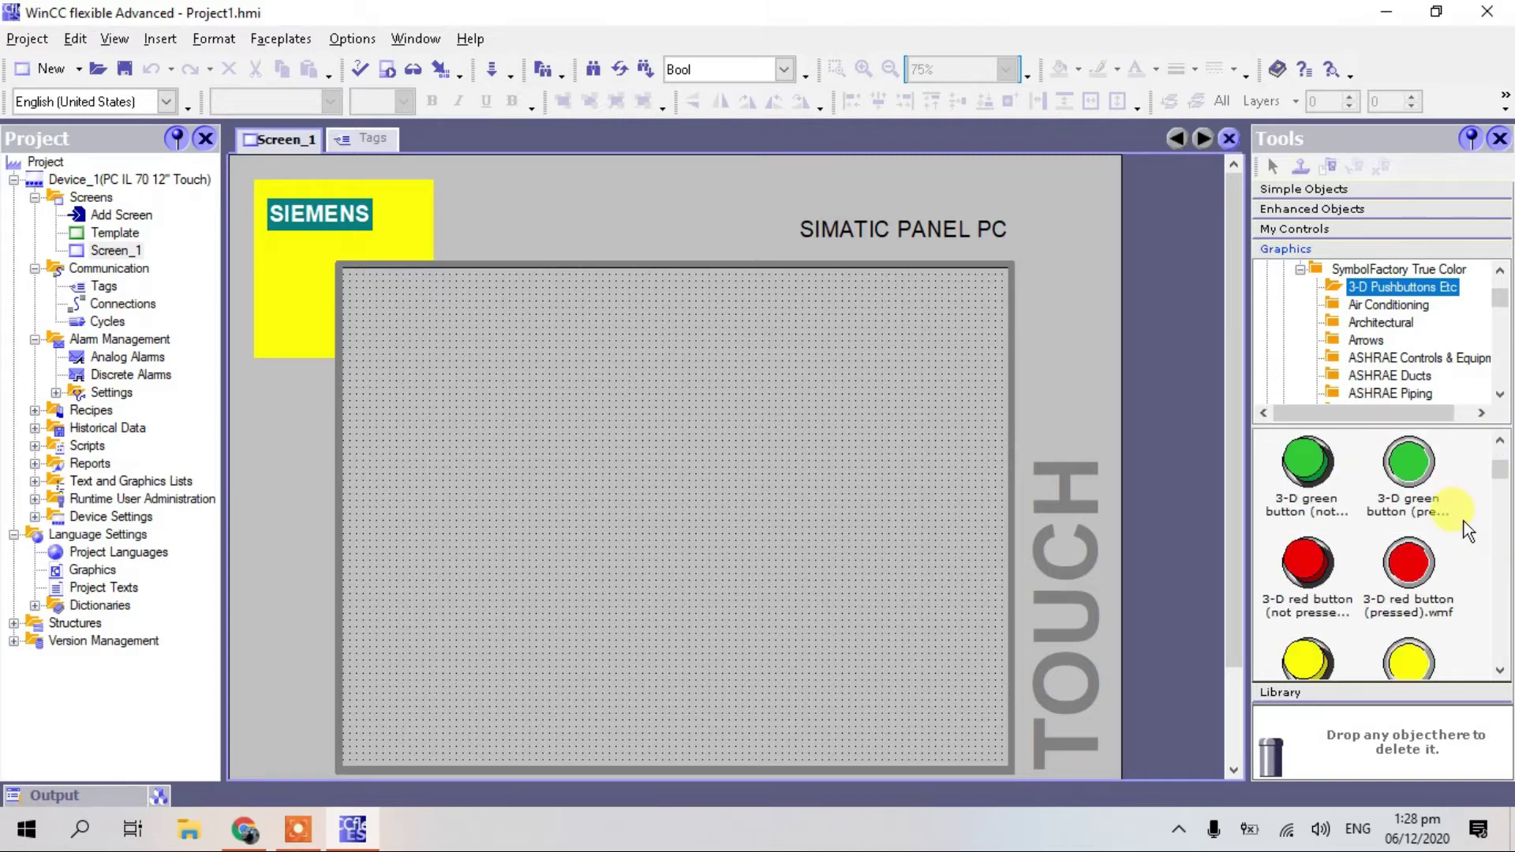
{"action": "scroll", "coordinate": [1443, 511], "scroll_direction": "down", "scroll_amount": 2}
{"action": "scroll", "coordinate": [1447, 526], "scroll_direction": "down", "scroll_amount": 1}
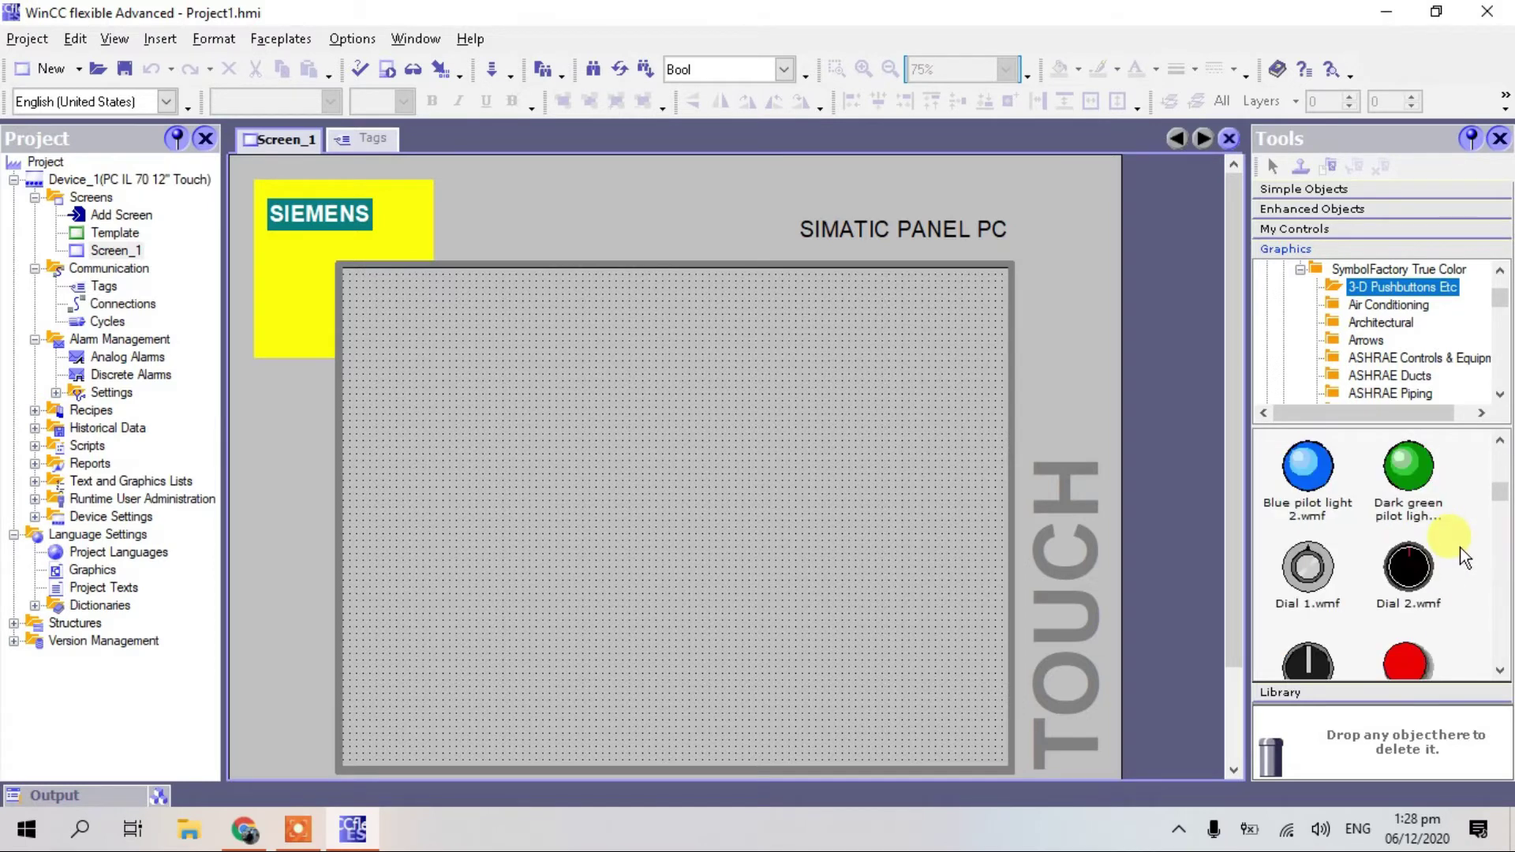
{"action": "scroll", "coordinate": [1441, 547], "scroll_direction": "up", "scroll_amount": 2}
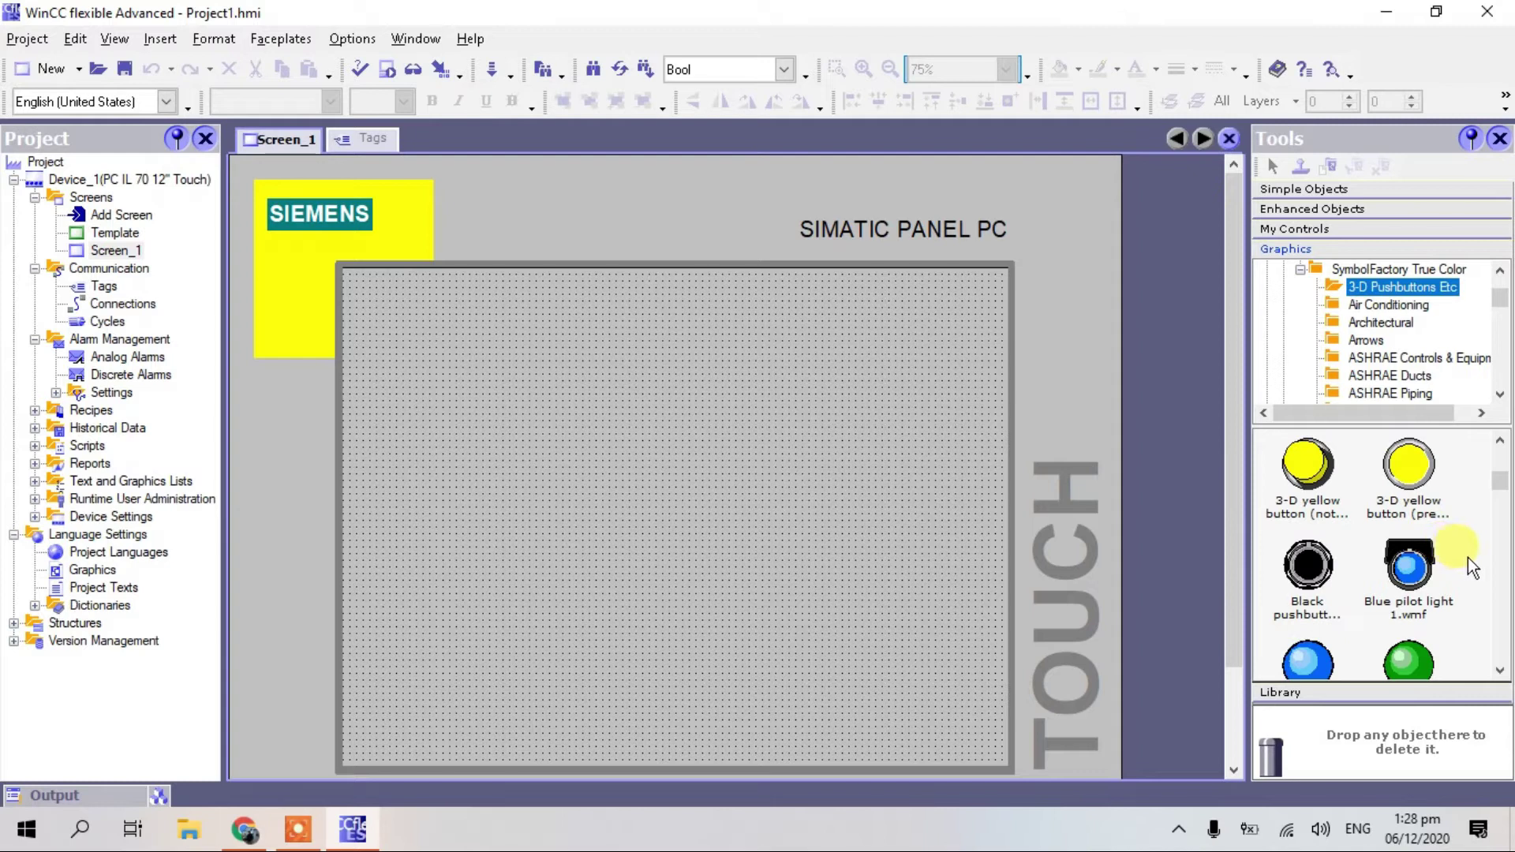
{"action": "scroll", "coordinate": [1487, 576], "scroll_direction": "down", "scroll_amount": 2}
{"action": "scroll", "coordinate": [1484, 576], "scroll_direction": "down", "scroll_amount": 2}
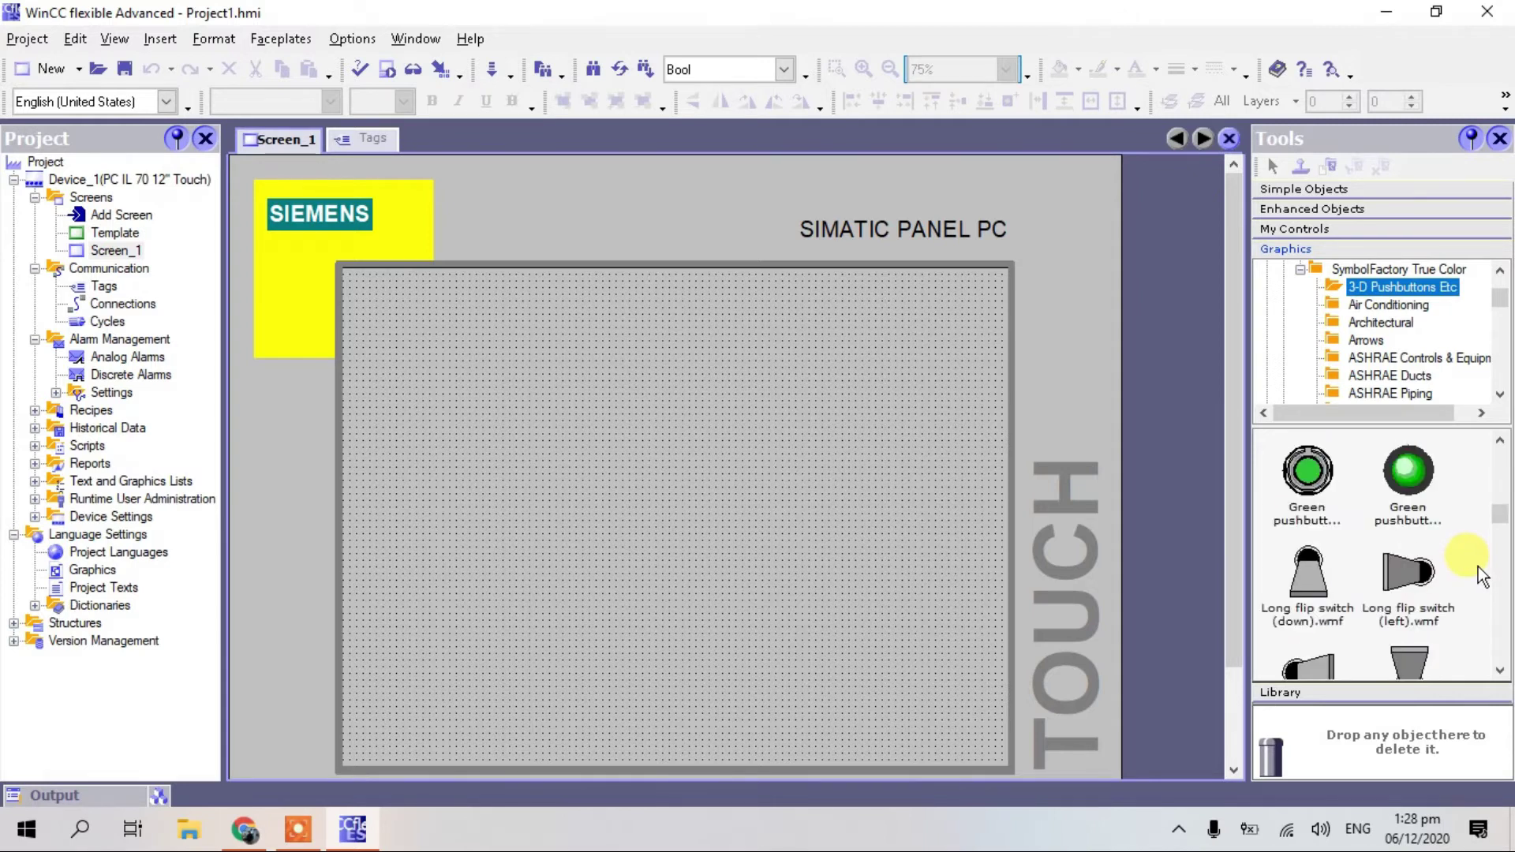
{"action": "scroll", "coordinate": [1482, 576], "scroll_direction": "up", "scroll_amount": 2}
{"action": "scroll", "coordinate": [1483, 576], "scroll_direction": "down", "scroll_amount": 2}
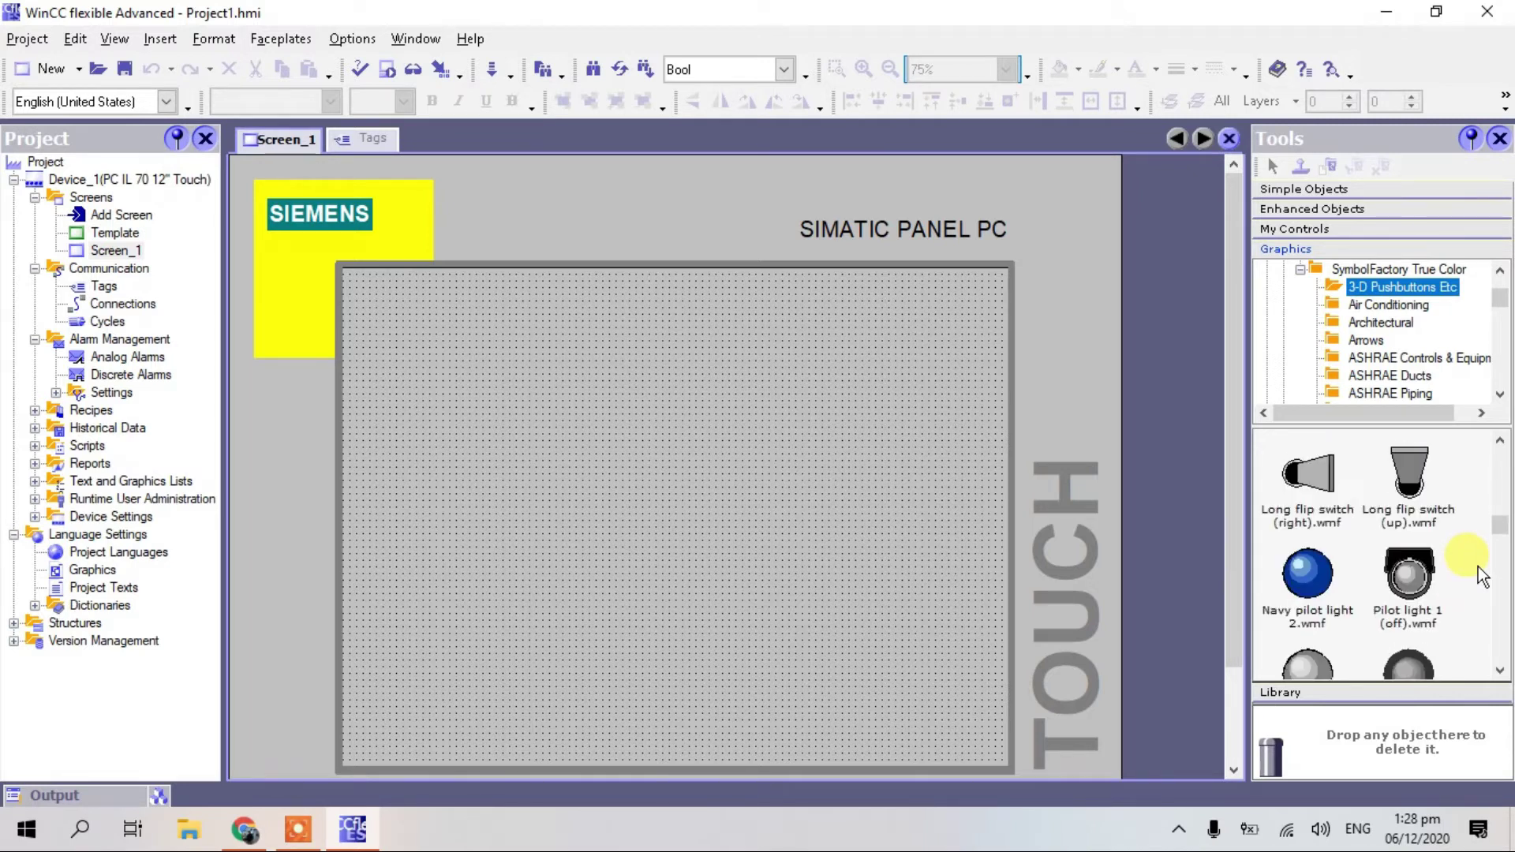
{"action": "scroll", "coordinate": [1482, 576], "scroll_direction": "down", "scroll_amount": 2}
{"action": "scroll", "coordinate": [1481, 574], "scroll_direction": "up", "scroll_amount": 2}
- Place Pilot light 1 (off) on Screen_1, sized to about 160 by 178
{"action": "mouse_move", "coordinate": [1418, 579]}
{"action": "left_mouse_down"}
{"action": "mouse_move", "coordinate": [577, 422]}
{"action": "mouse_move", "coordinate": [530, 382]}
{"action": "left_mouse_up"}
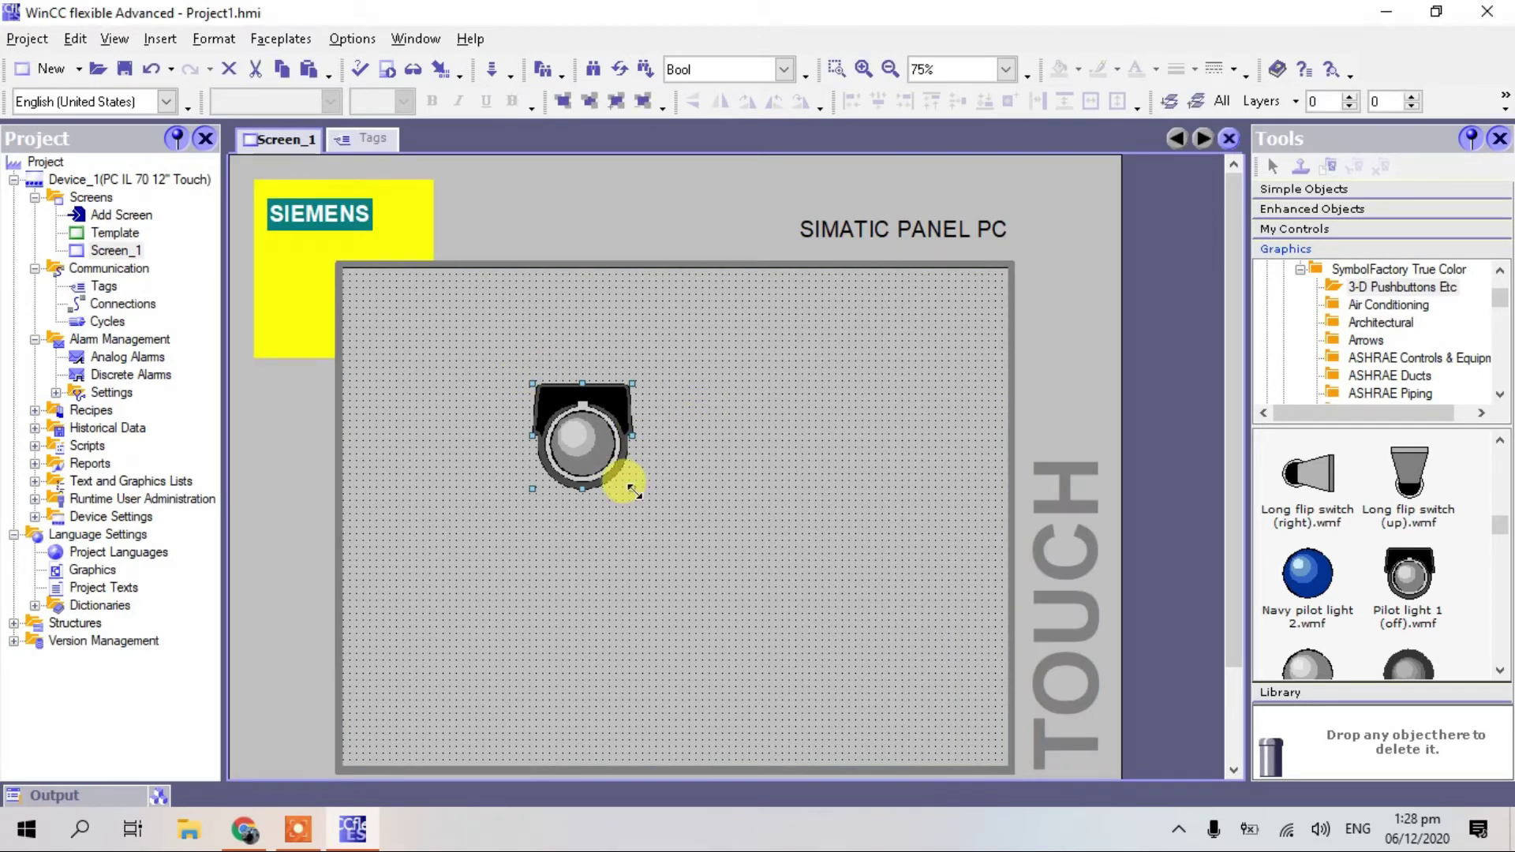
{"action": "left_click_drag", "start_coordinate": [632, 489], "coordinate": [654, 515]}
{"action": "left_click", "coordinate": [786, 476]}
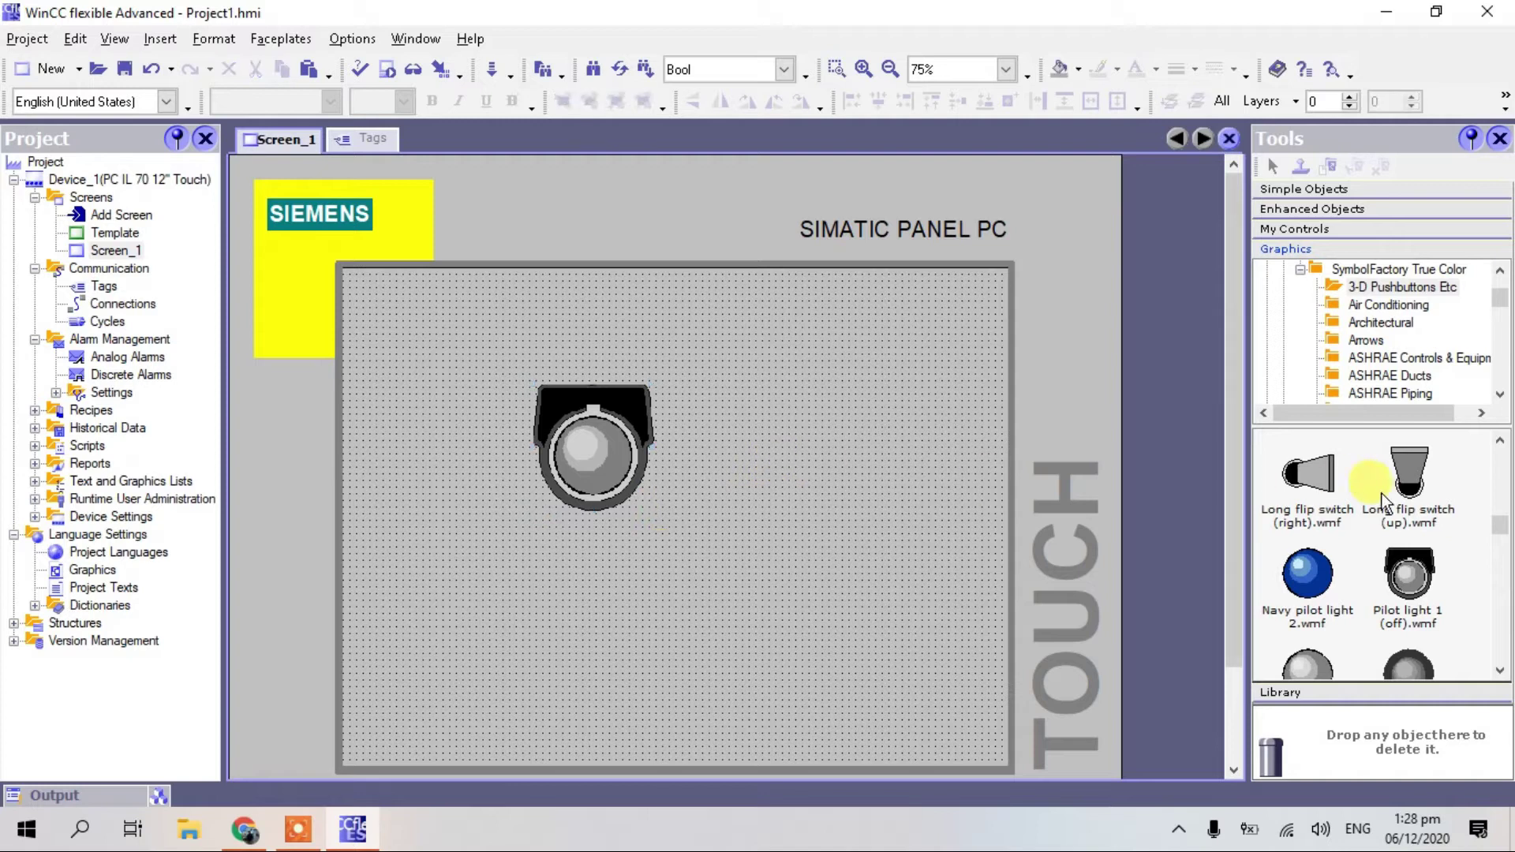
- Add Green pilot light 1 to the screen and cut the grey pilot light
{"action": "left_click", "coordinate": [1499, 442]}
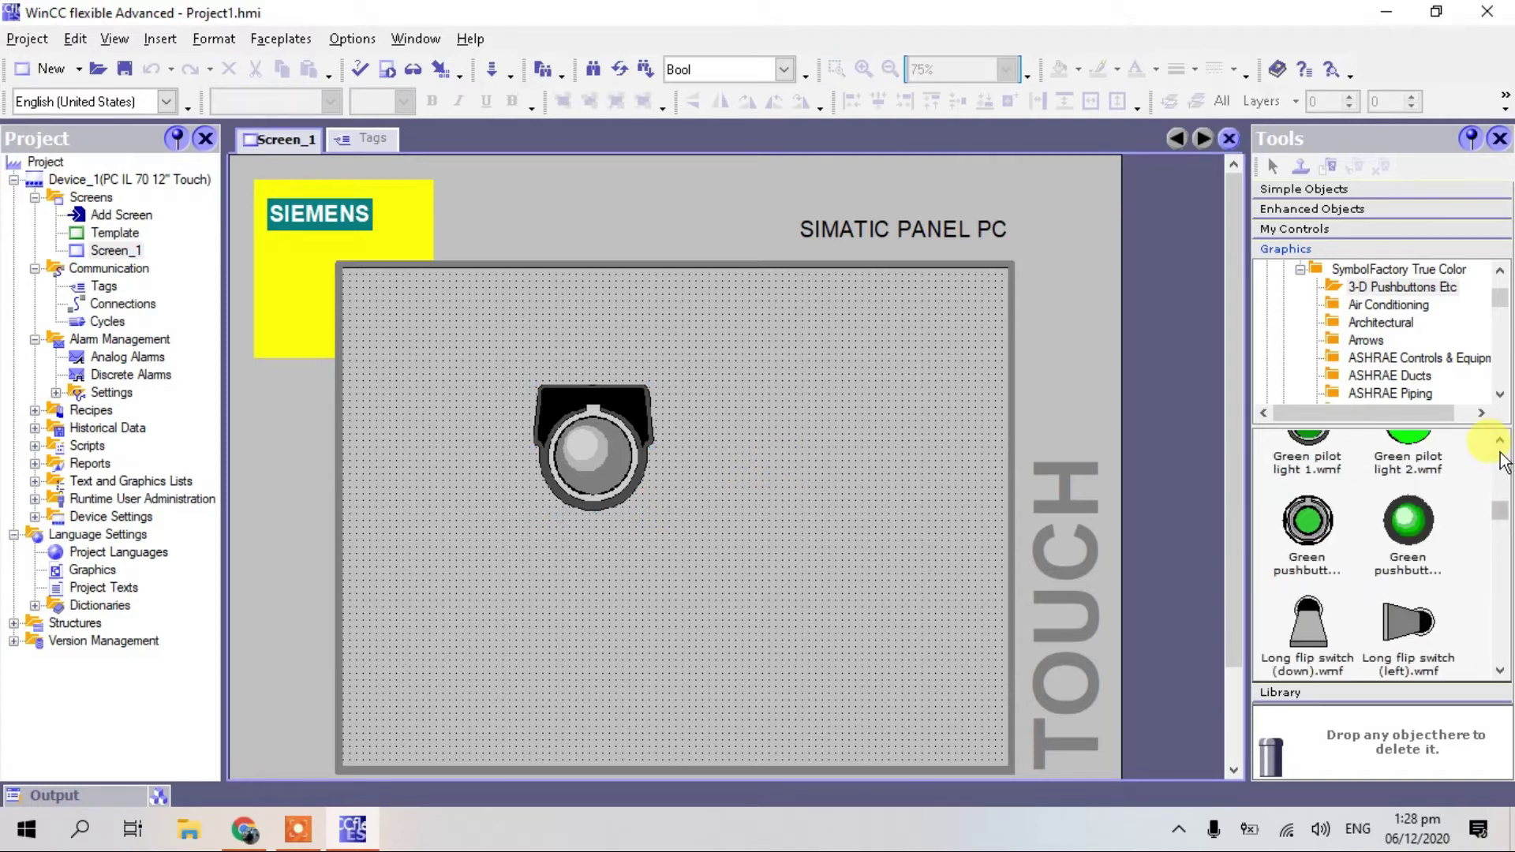
{"action": "left_click", "coordinate": [1500, 453]}
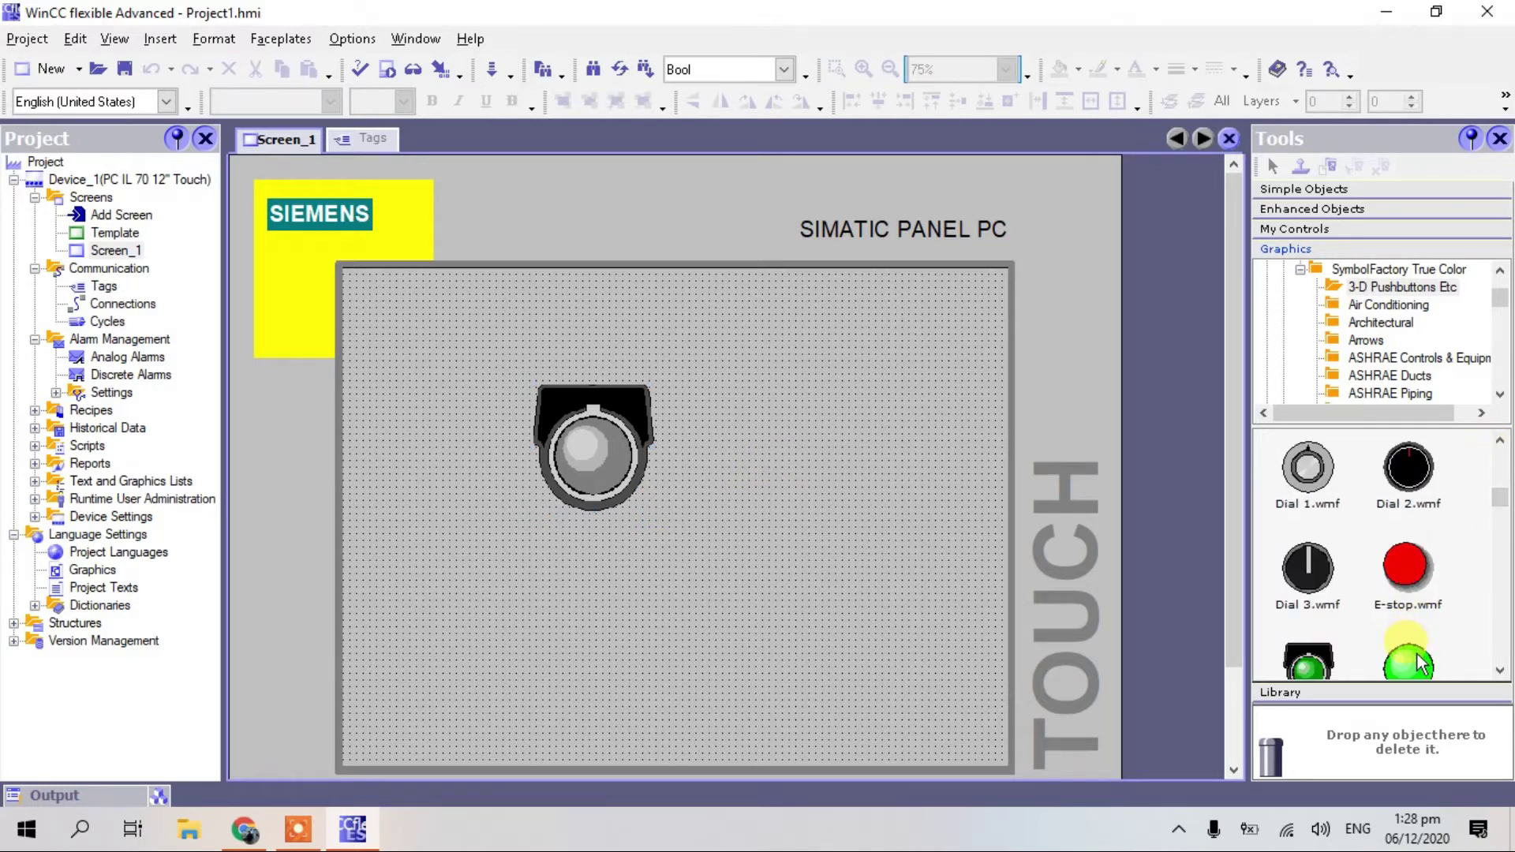
{"action": "mouse_move", "coordinate": [1419, 654]}
{"action": "left_mouse_down"}
{"action": "mouse_move", "coordinate": [700, 482]}
{"action": "mouse_move", "coordinate": [721, 438]}
{"action": "left_mouse_up"}
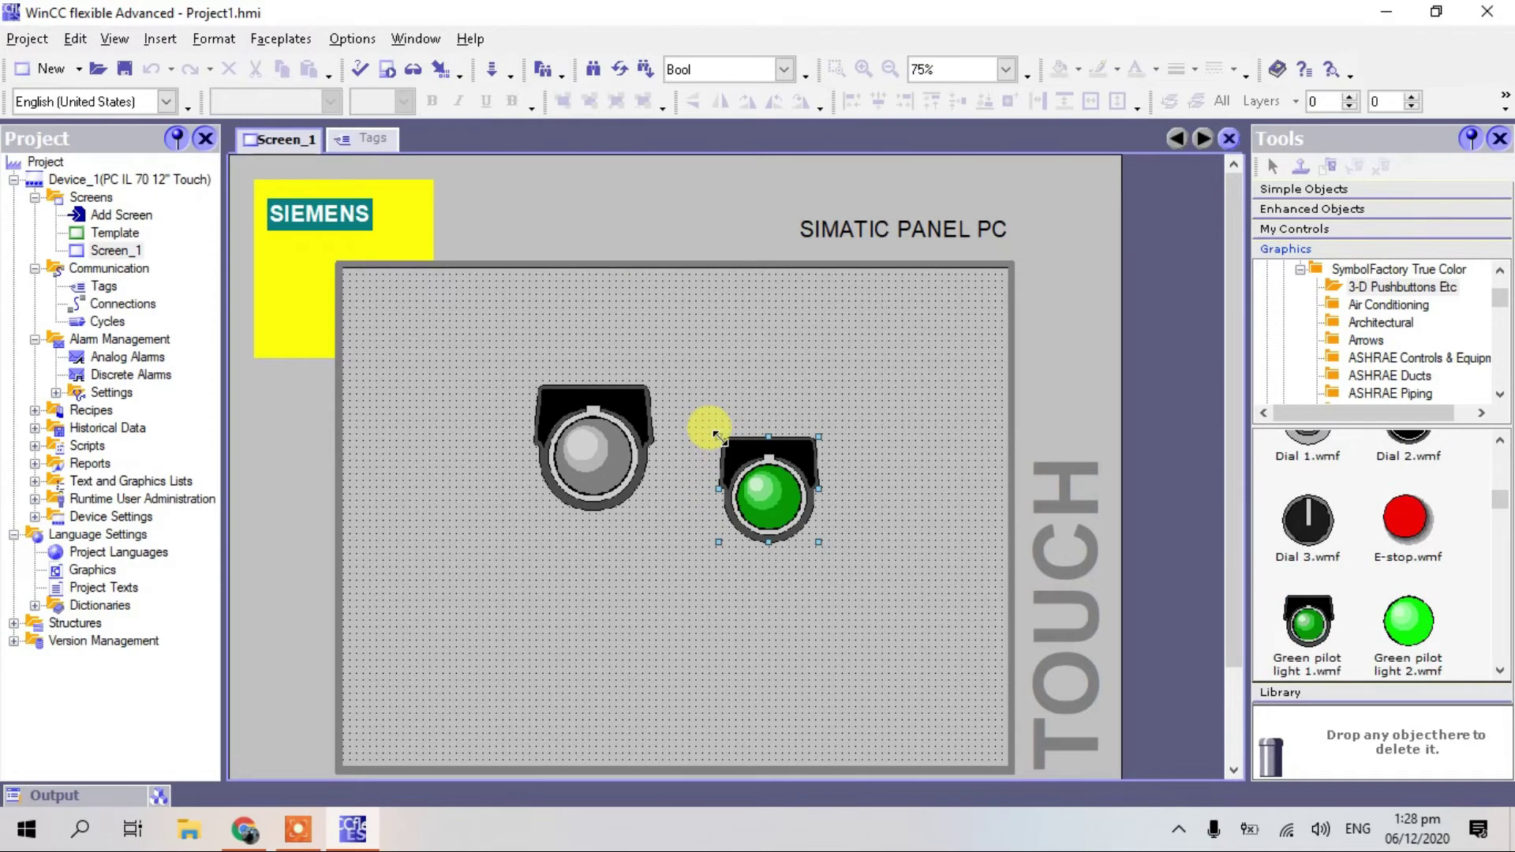
{"action": "left_click", "coordinate": [604, 424]}
{"action": "right_click", "coordinate": [602, 425]}
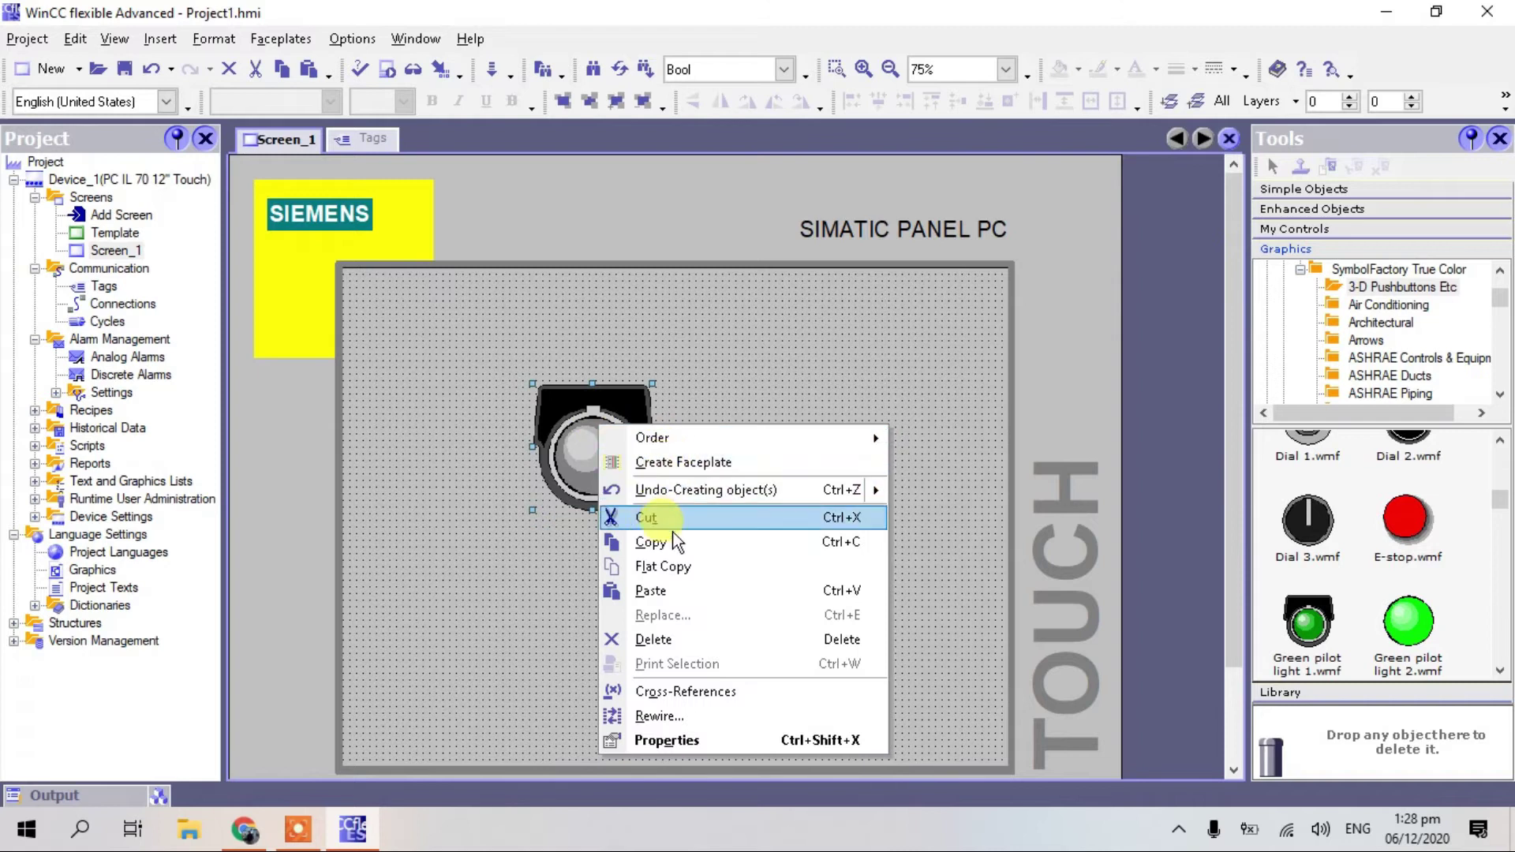
{"action": "left_click", "coordinate": [647, 517]}
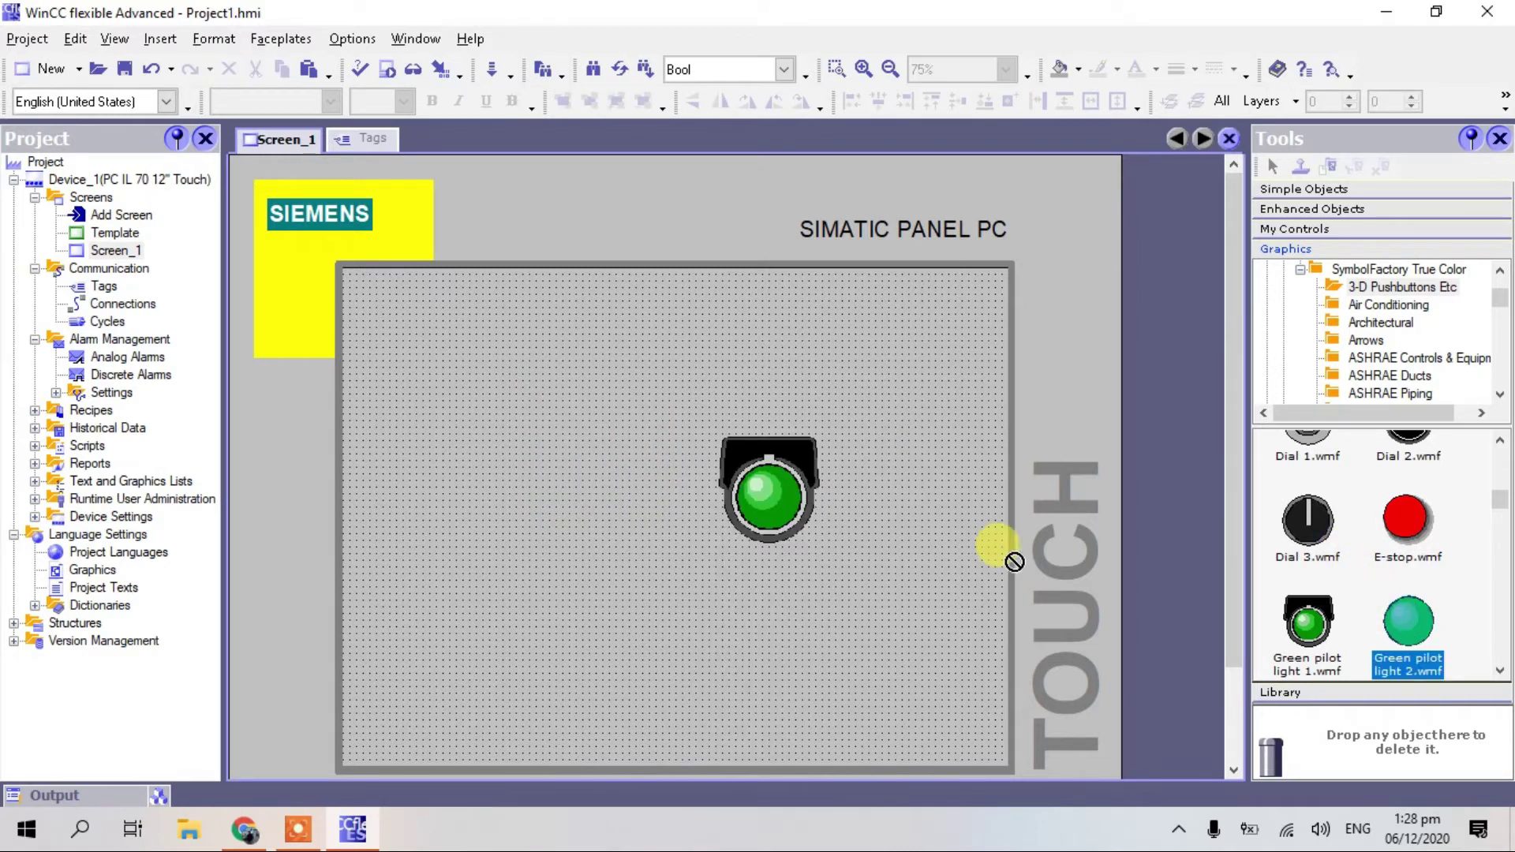
- Add Green pilot light 2, slightly smaller, beside the housed green light at upper left
{"action": "left_click_drag", "start_coordinate": [1405, 613], "coordinate": [890, 500]}
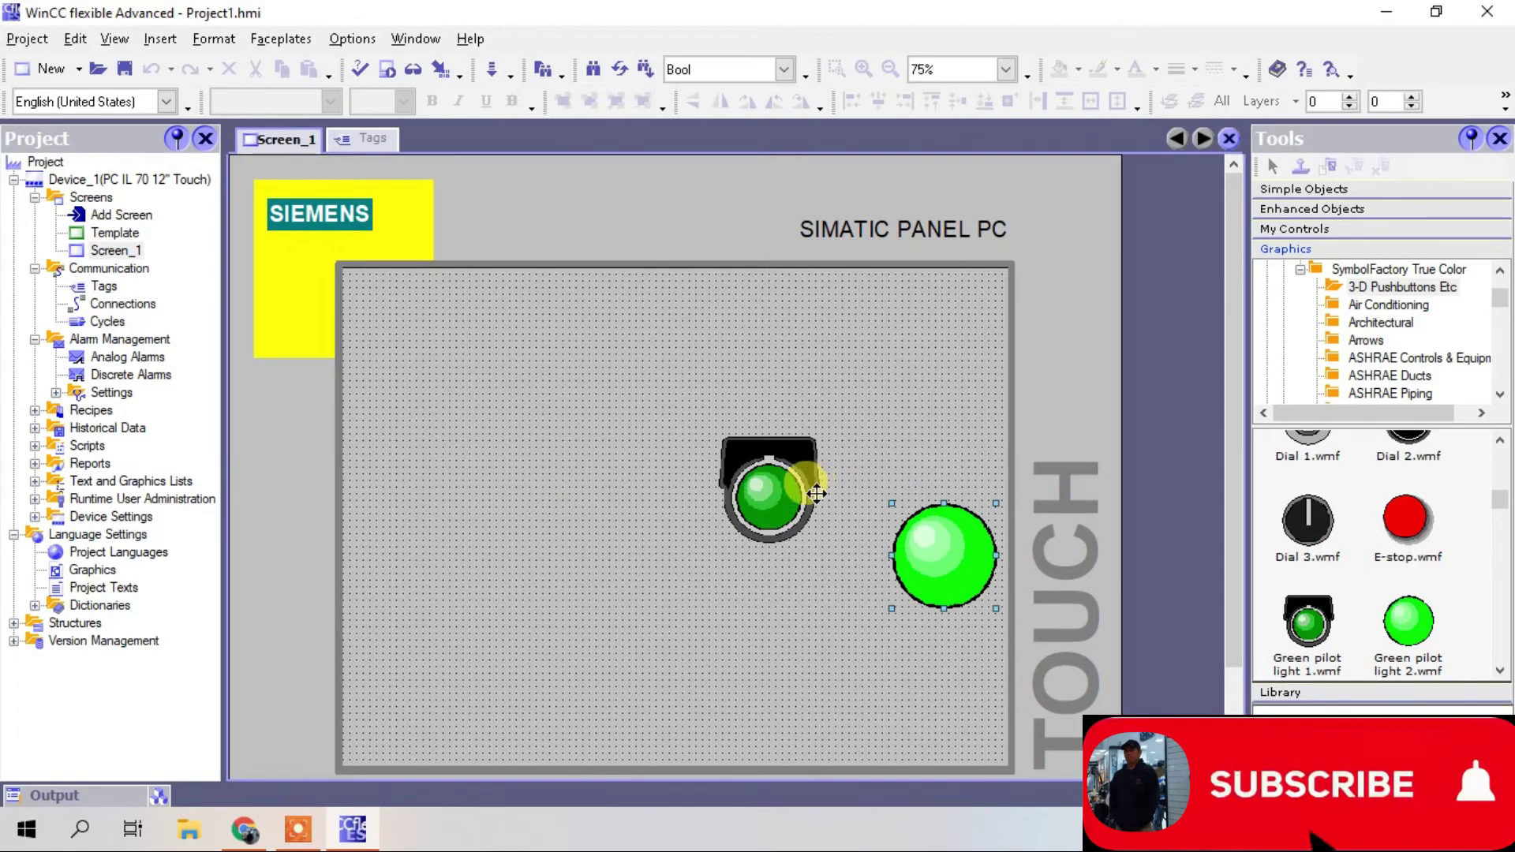
{"action": "mouse_move", "coordinate": [798, 506]}
{"action": "left_mouse_down"}
{"action": "mouse_move", "coordinate": [565, 420]}
{"action": "mouse_move", "coordinate": [604, 476]}
{"action": "left_mouse_up"}
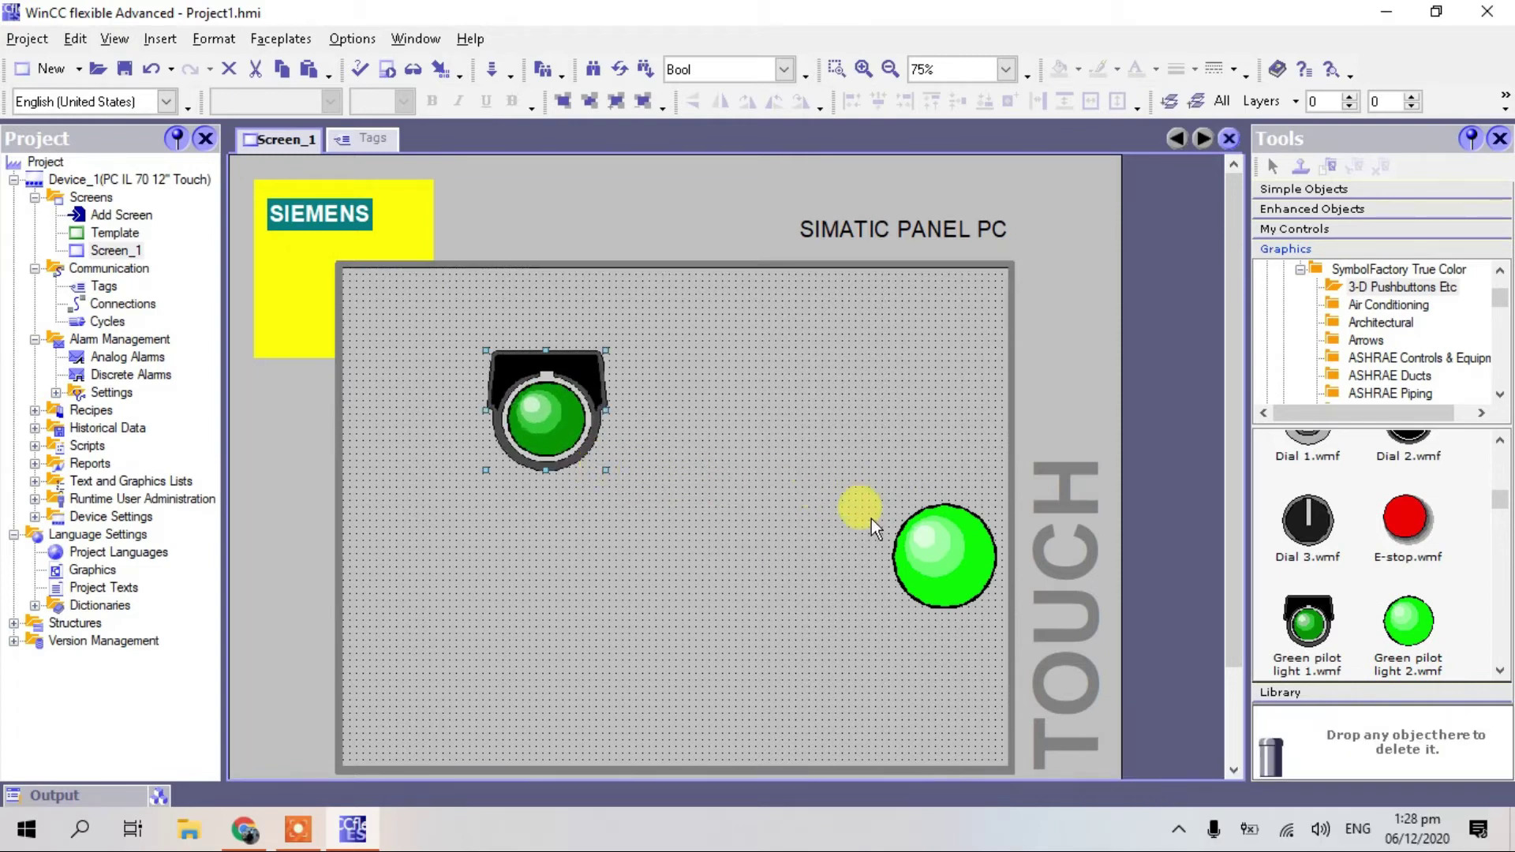
{"action": "left_click_drag", "start_coordinate": [959, 558], "coordinate": [756, 425]}
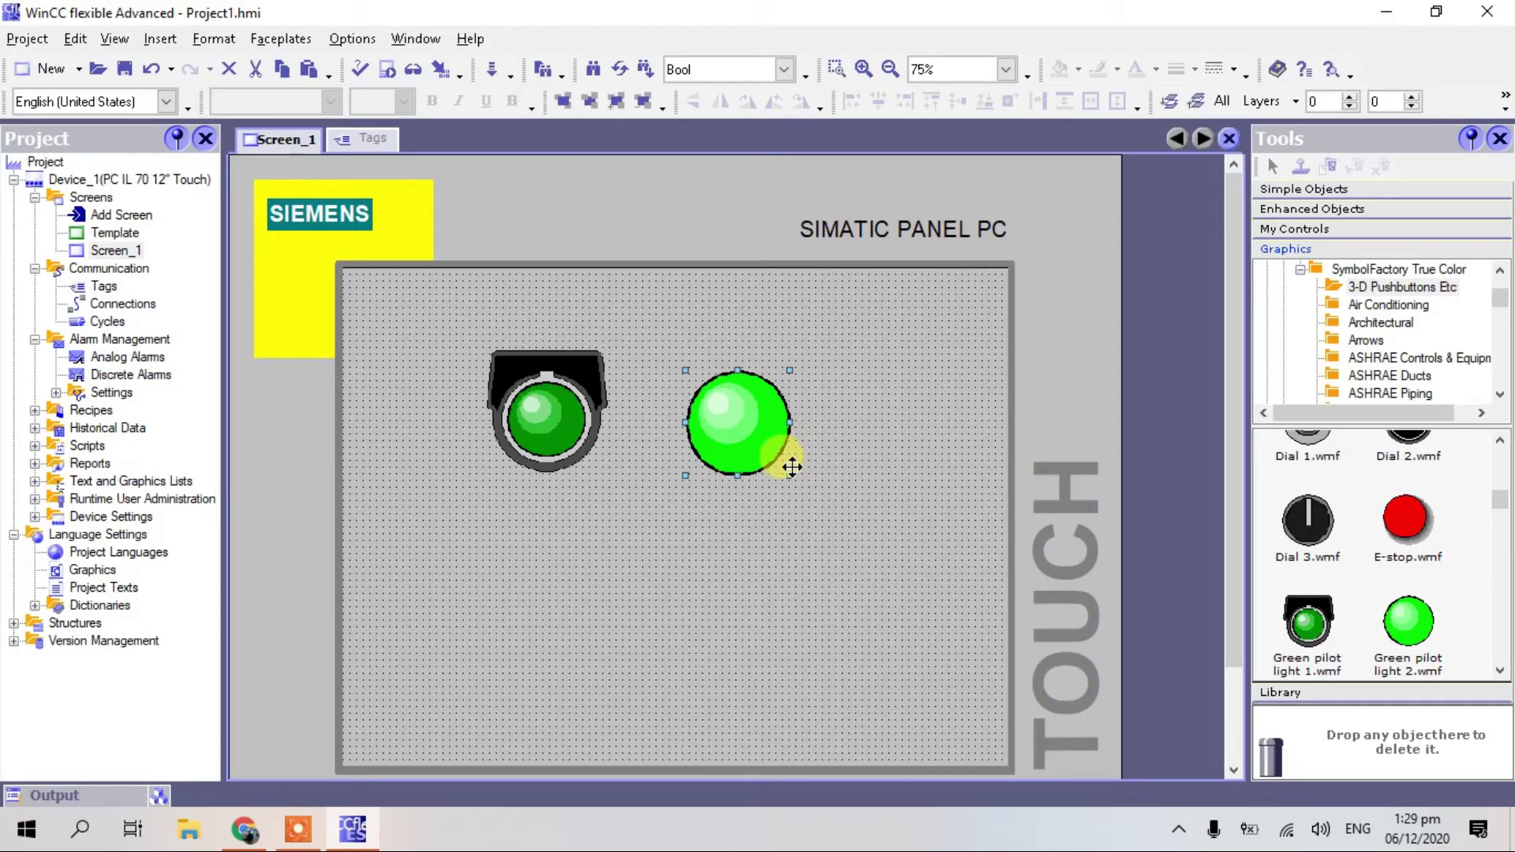
{"action": "left_click_drag", "start_coordinate": [790, 475], "coordinate": [778, 458]}
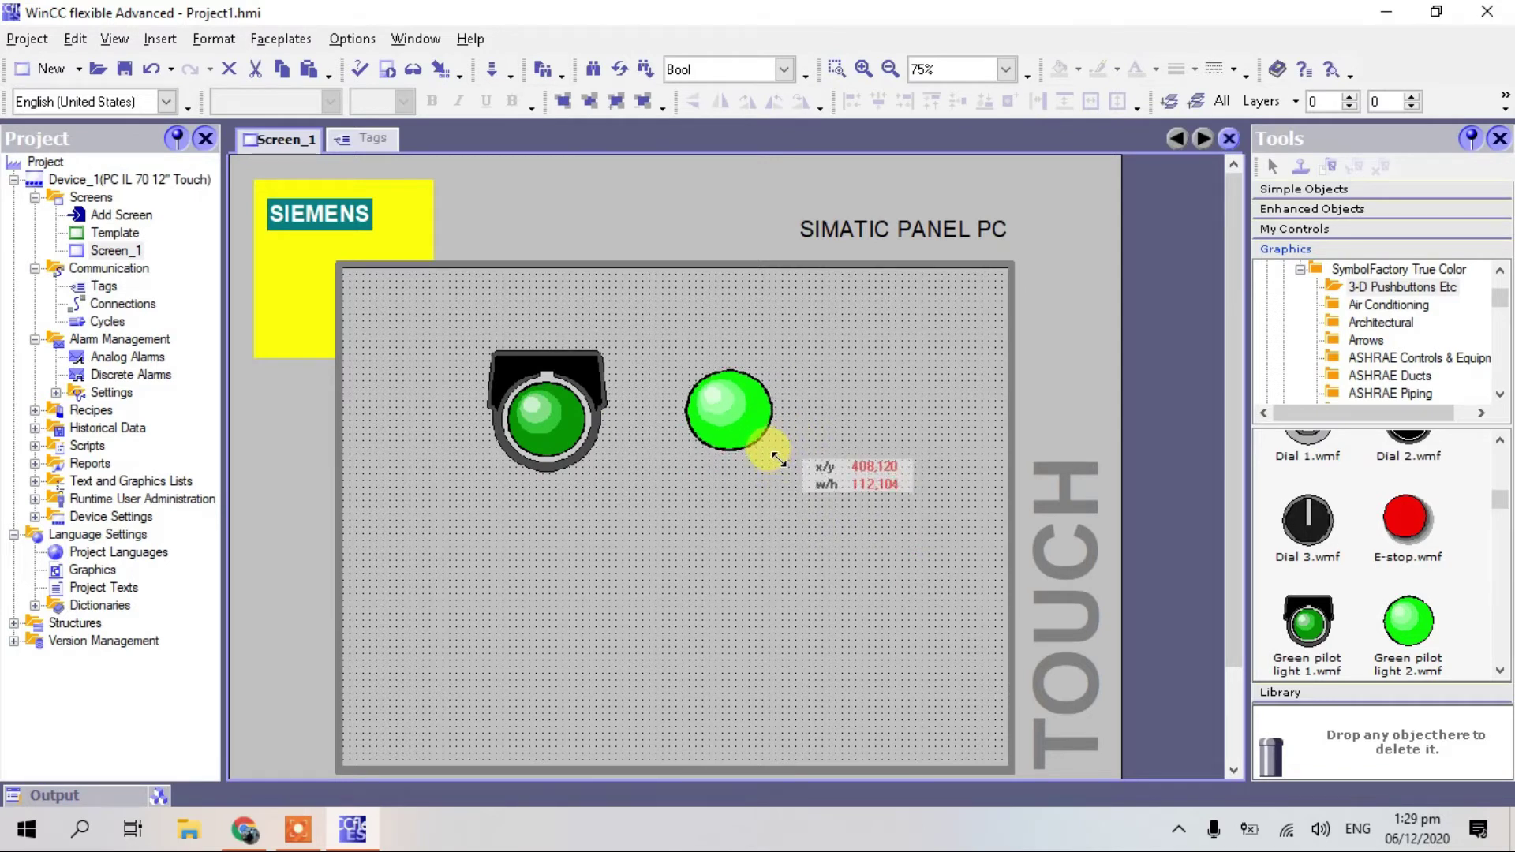
{"action": "left_click", "coordinate": [886, 470]}
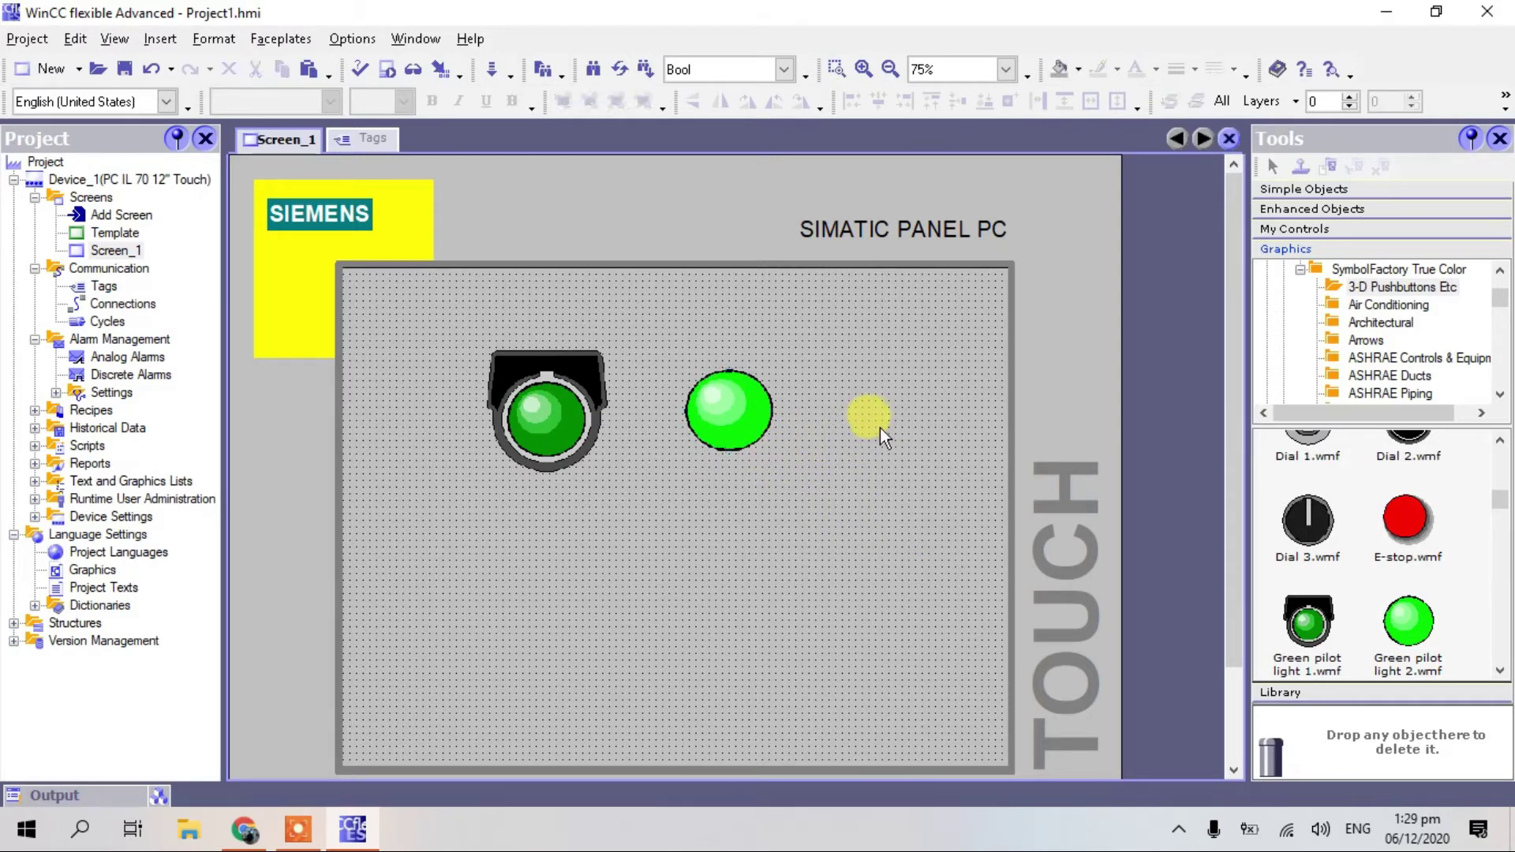
- Enable a Visibility animation on the housed light: Tag_1, Hidden, type Bit
{"action": "double_click", "coordinate": [549, 420]}
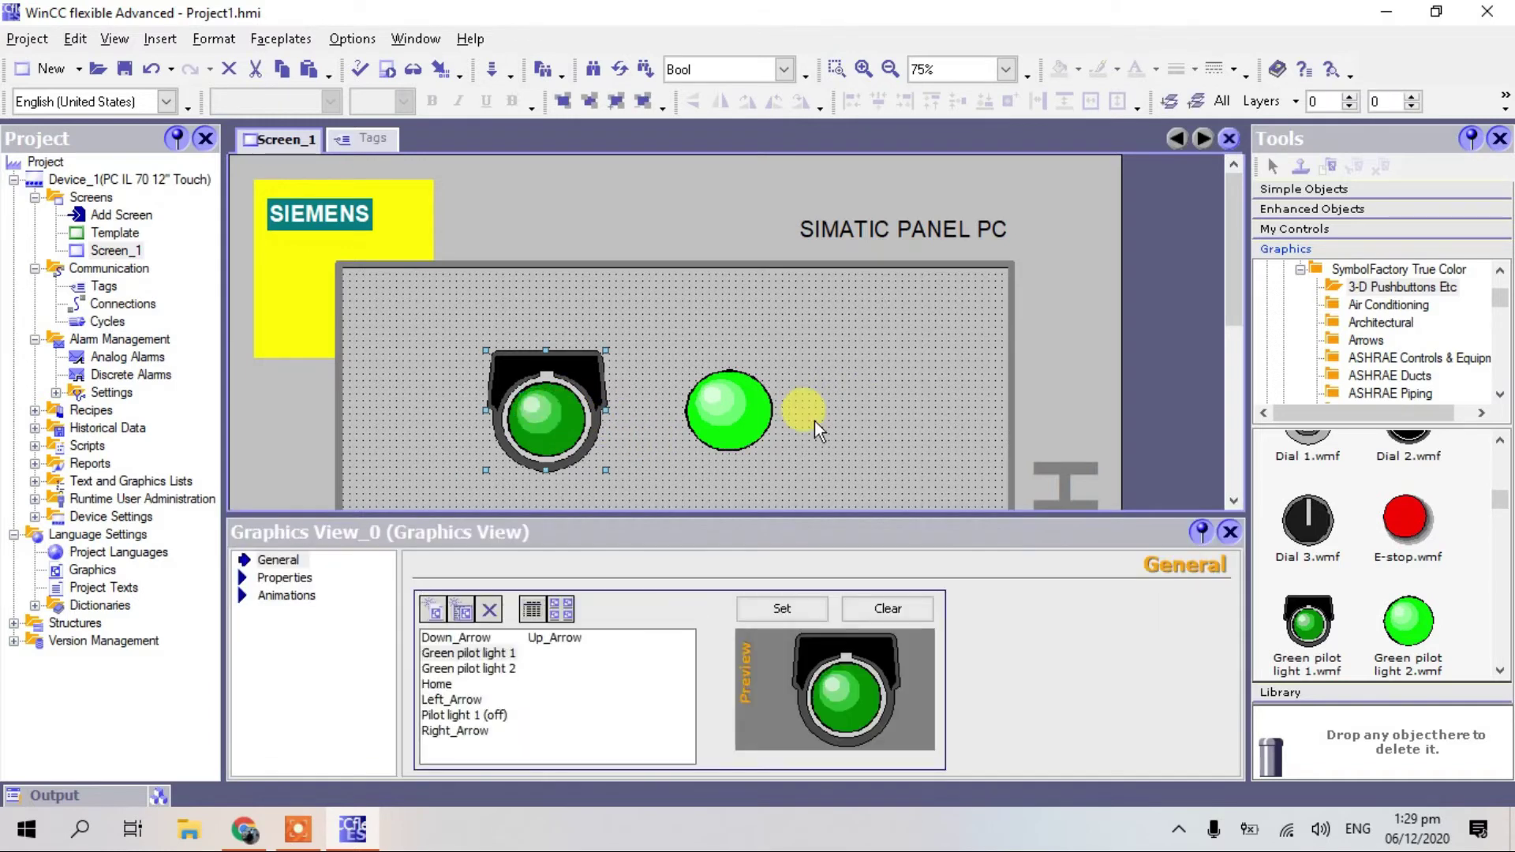
{"action": "left_click", "coordinate": [244, 595]}
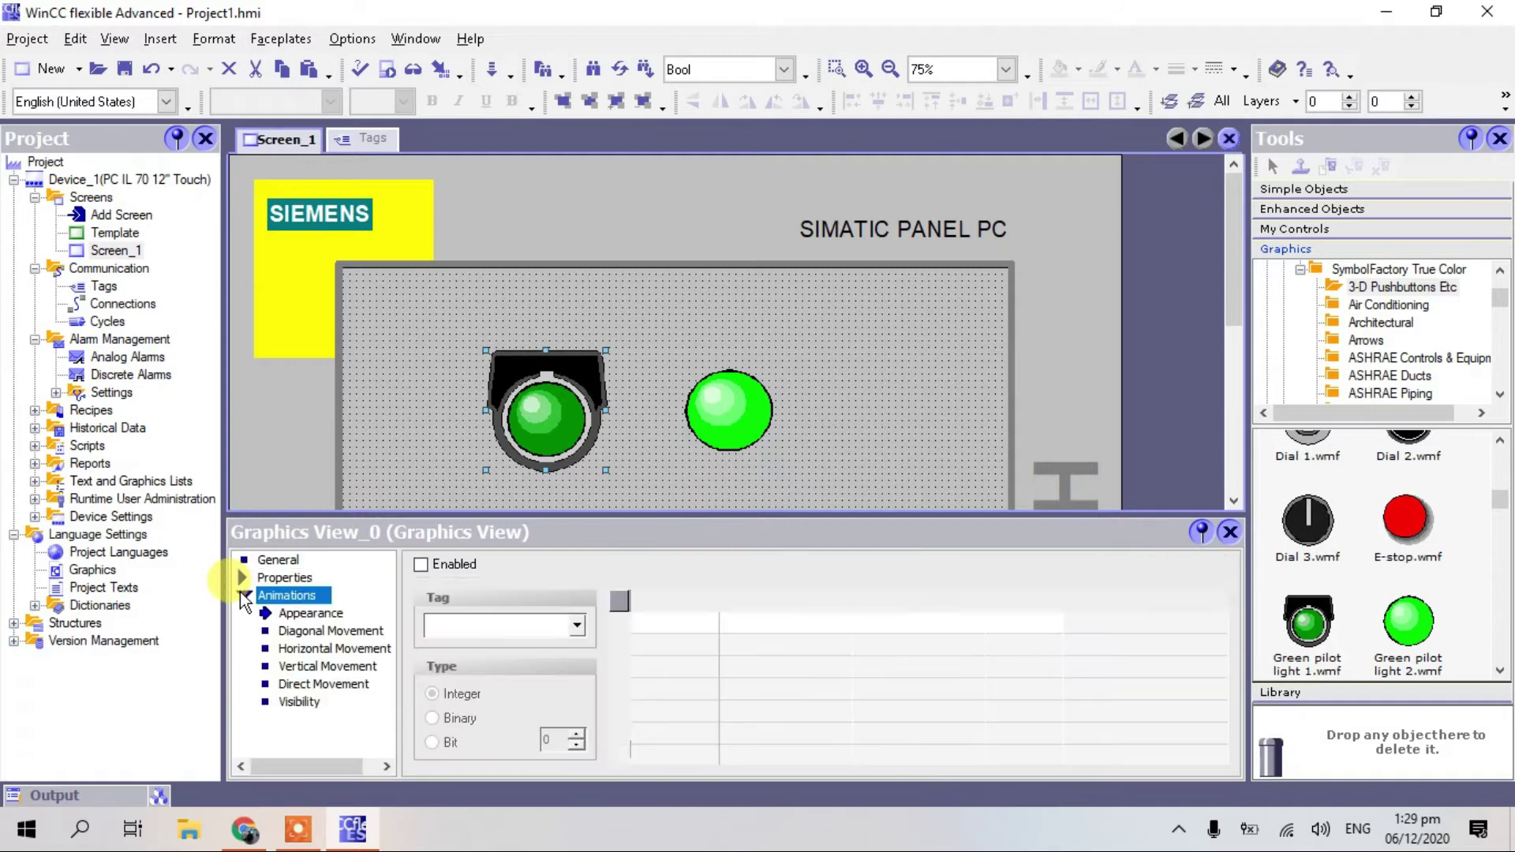
{"action": "left_click", "coordinate": [308, 703]}
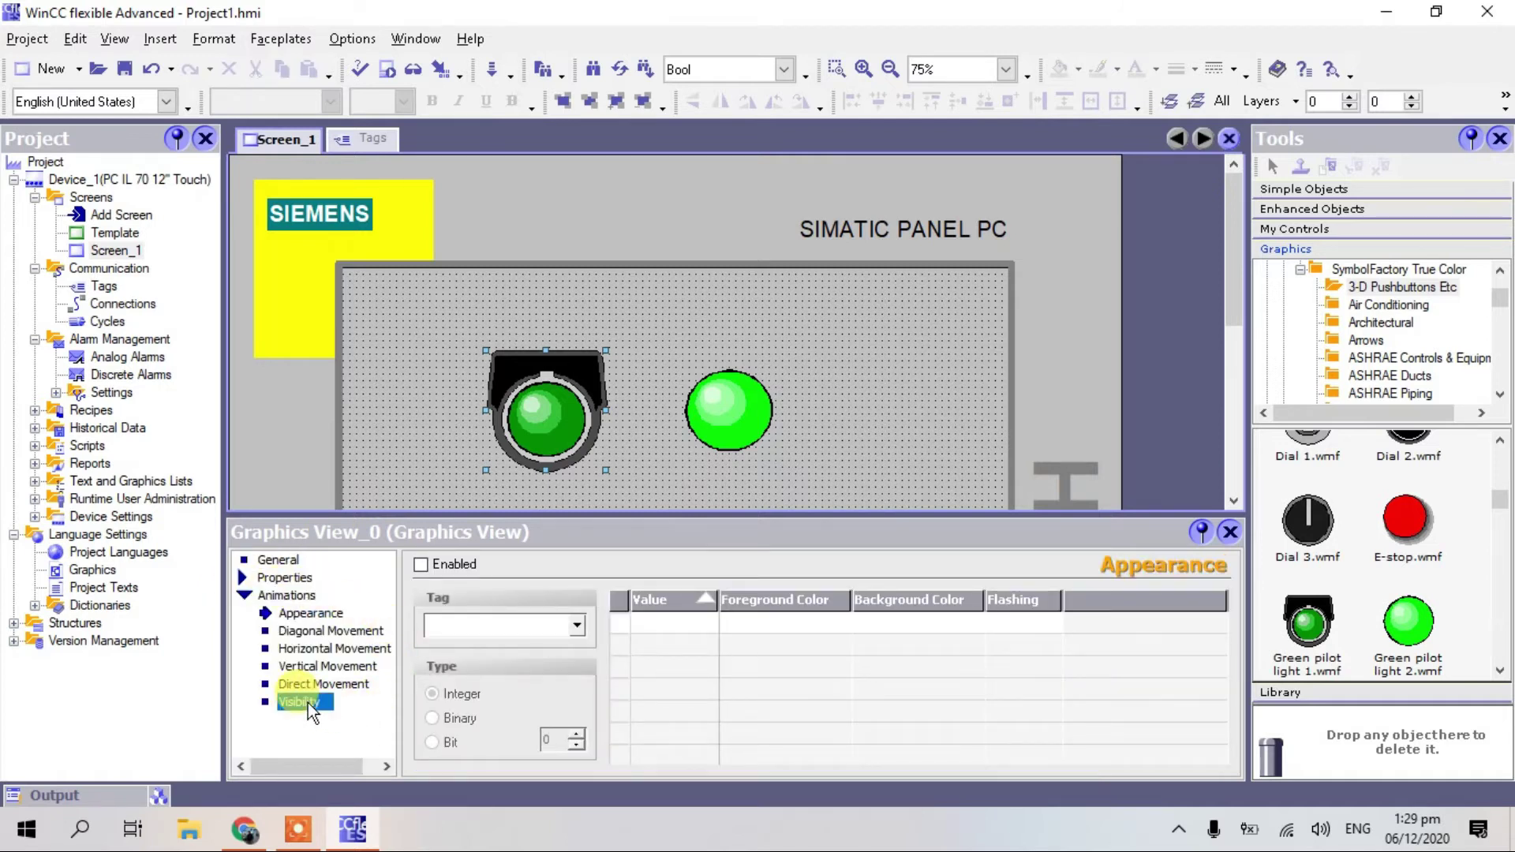
{"action": "left_click", "coordinate": [420, 565]}
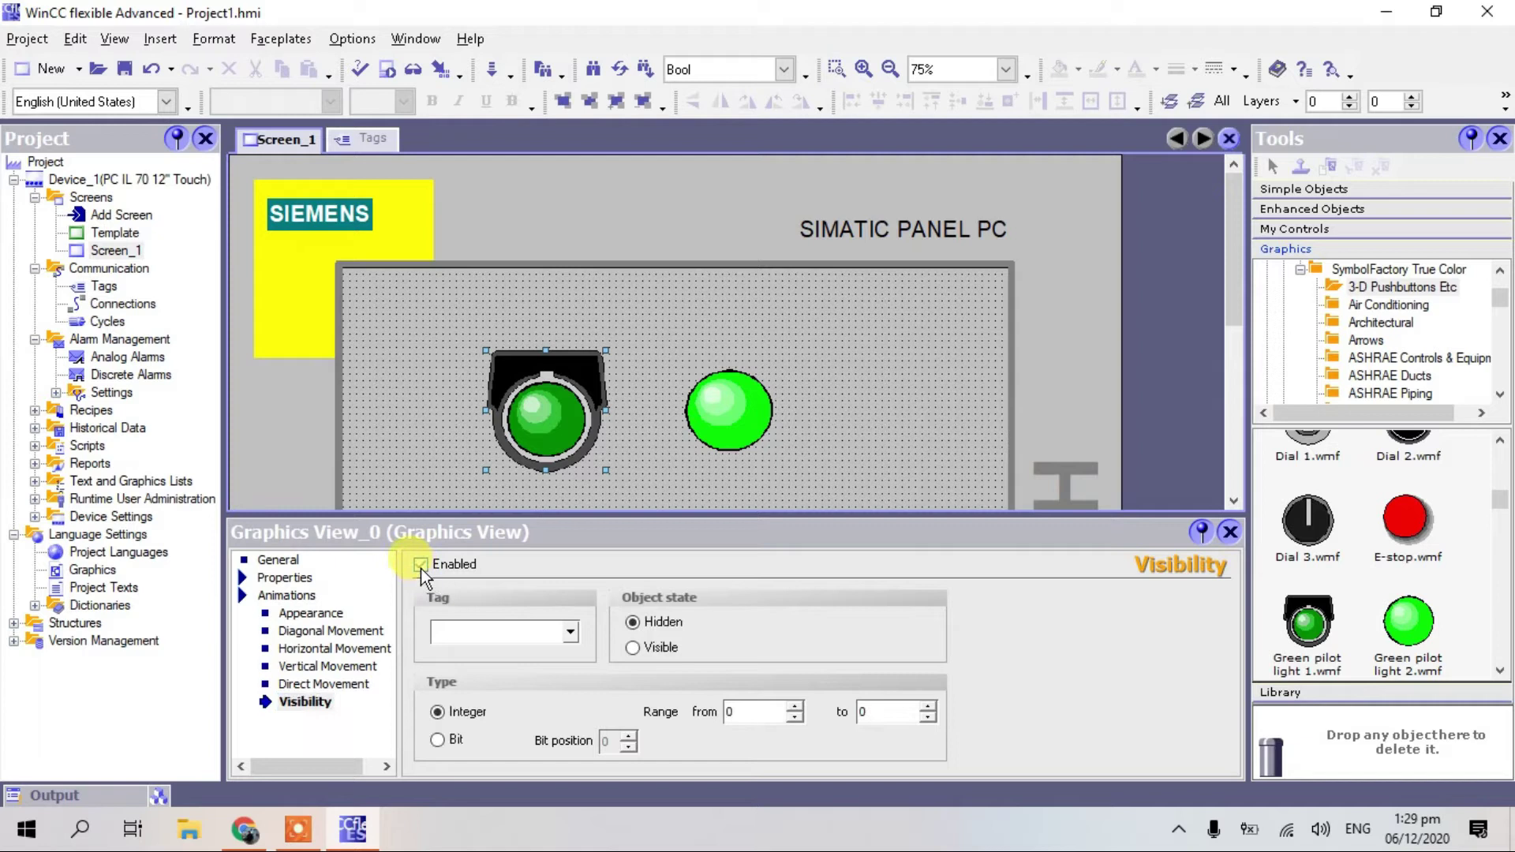
{"action": "left_click", "coordinate": [569, 633]}
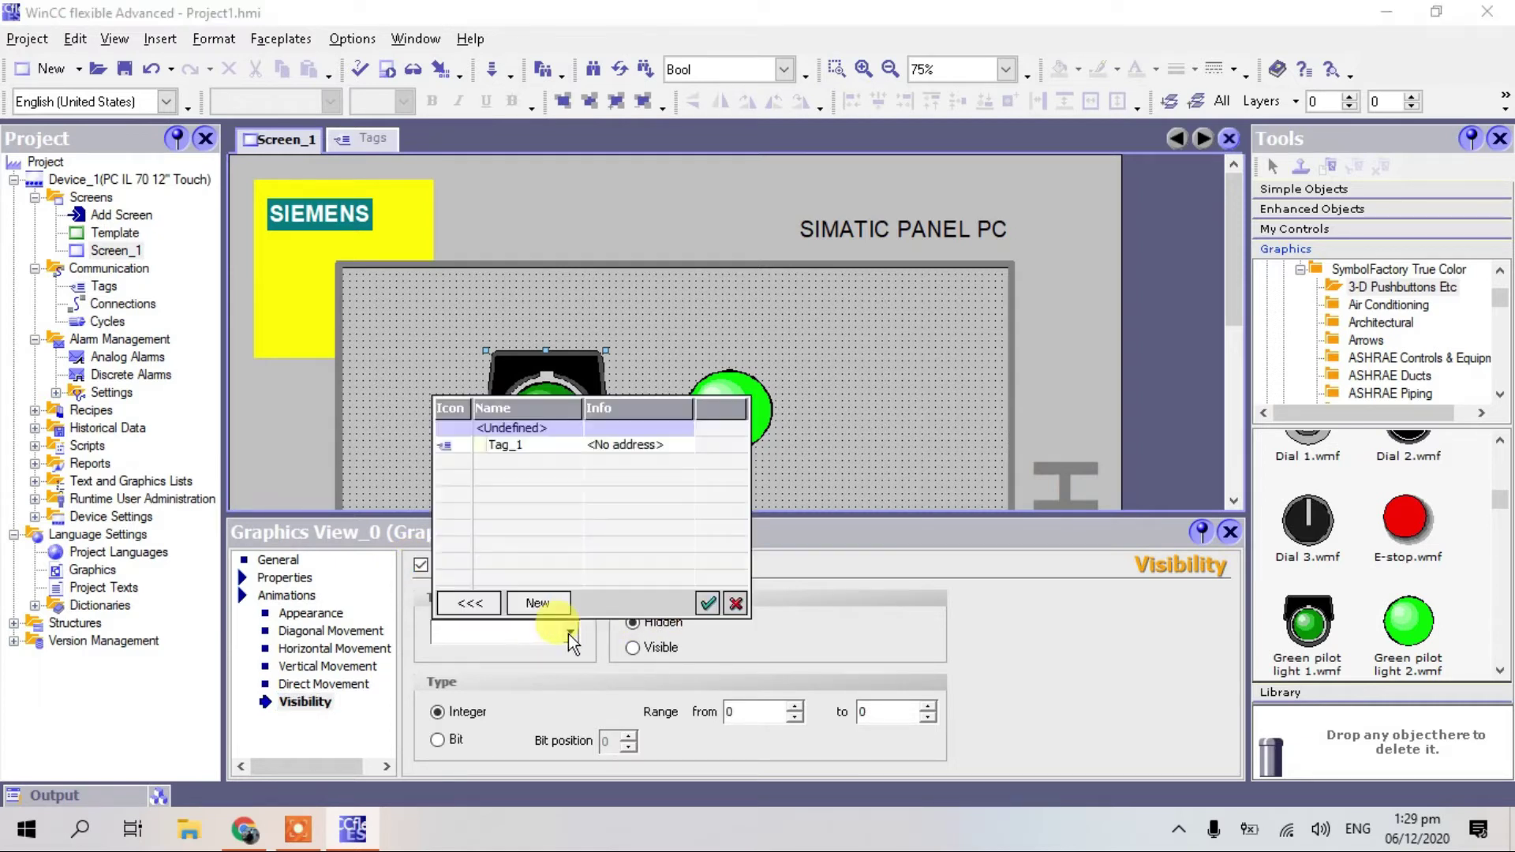
{"action": "left_click", "coordinate": [514, 444]}
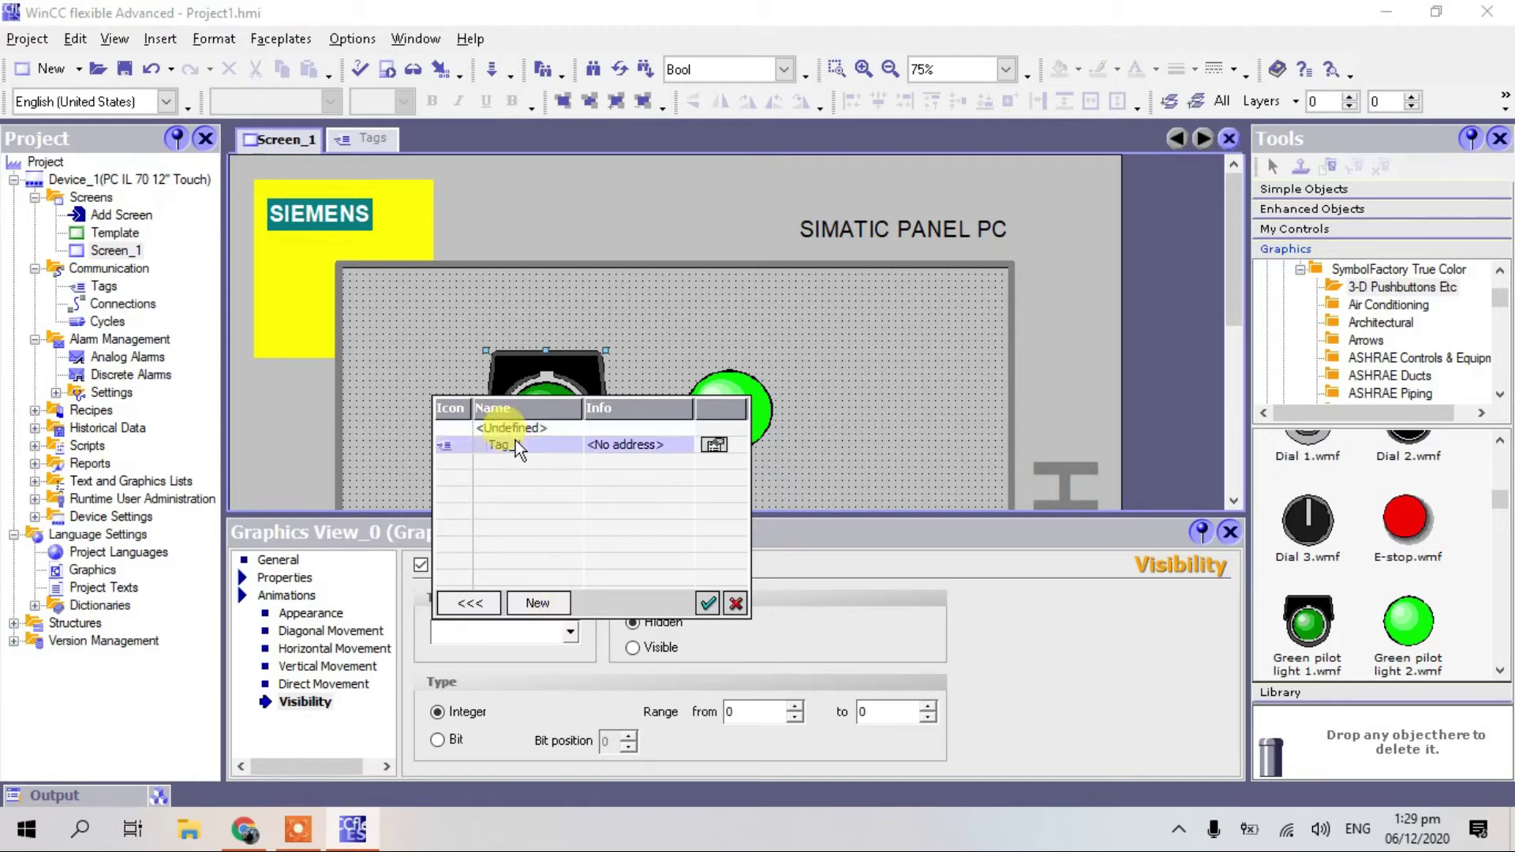
{"action": "left_click", "coordinate": [708, 603]}
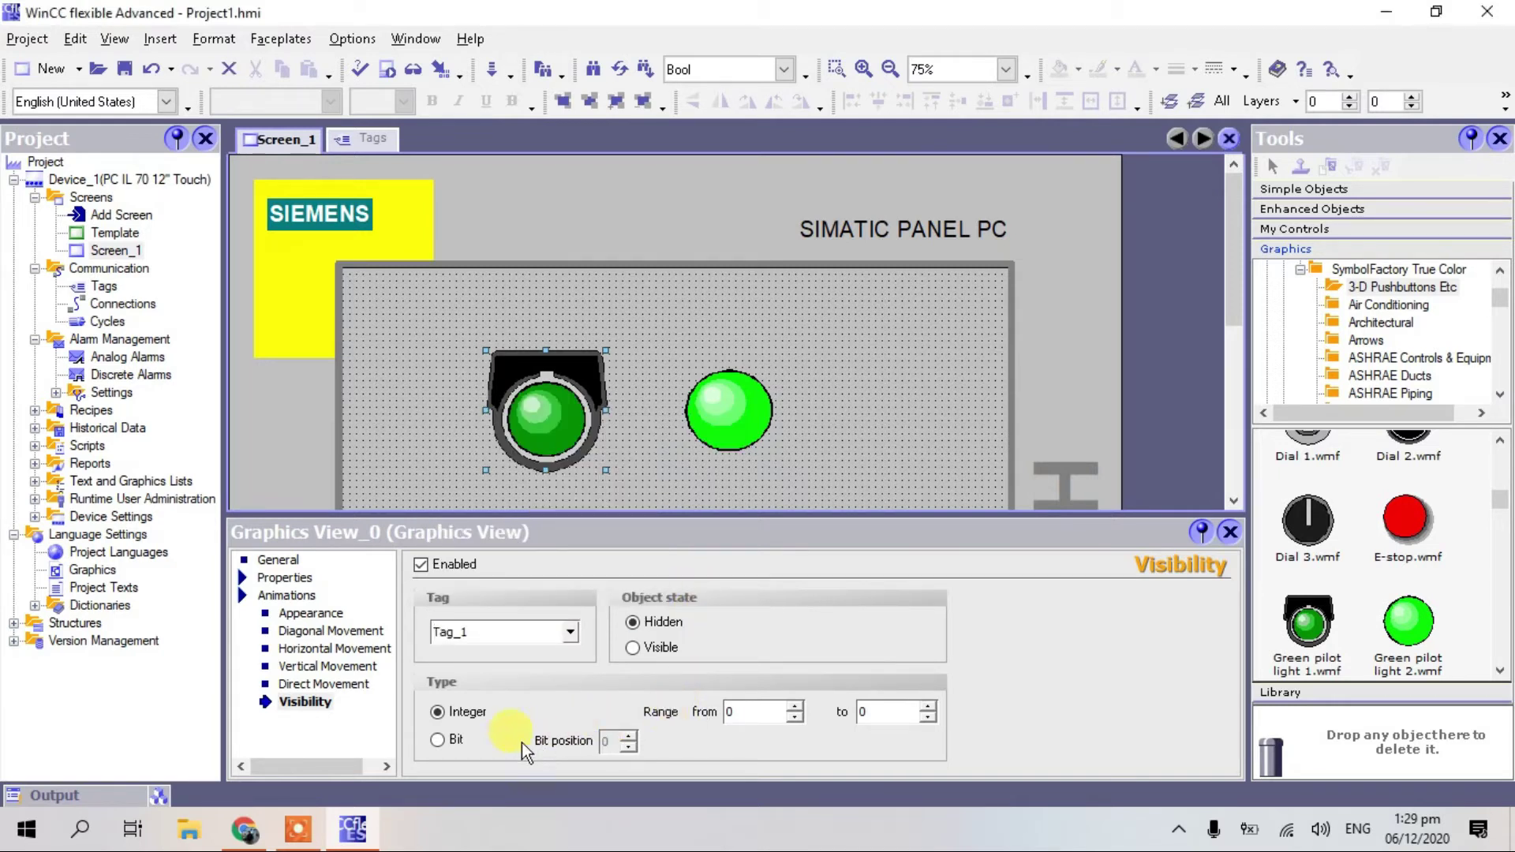
{"action": "left_click", "coordinate": [438, 741]}
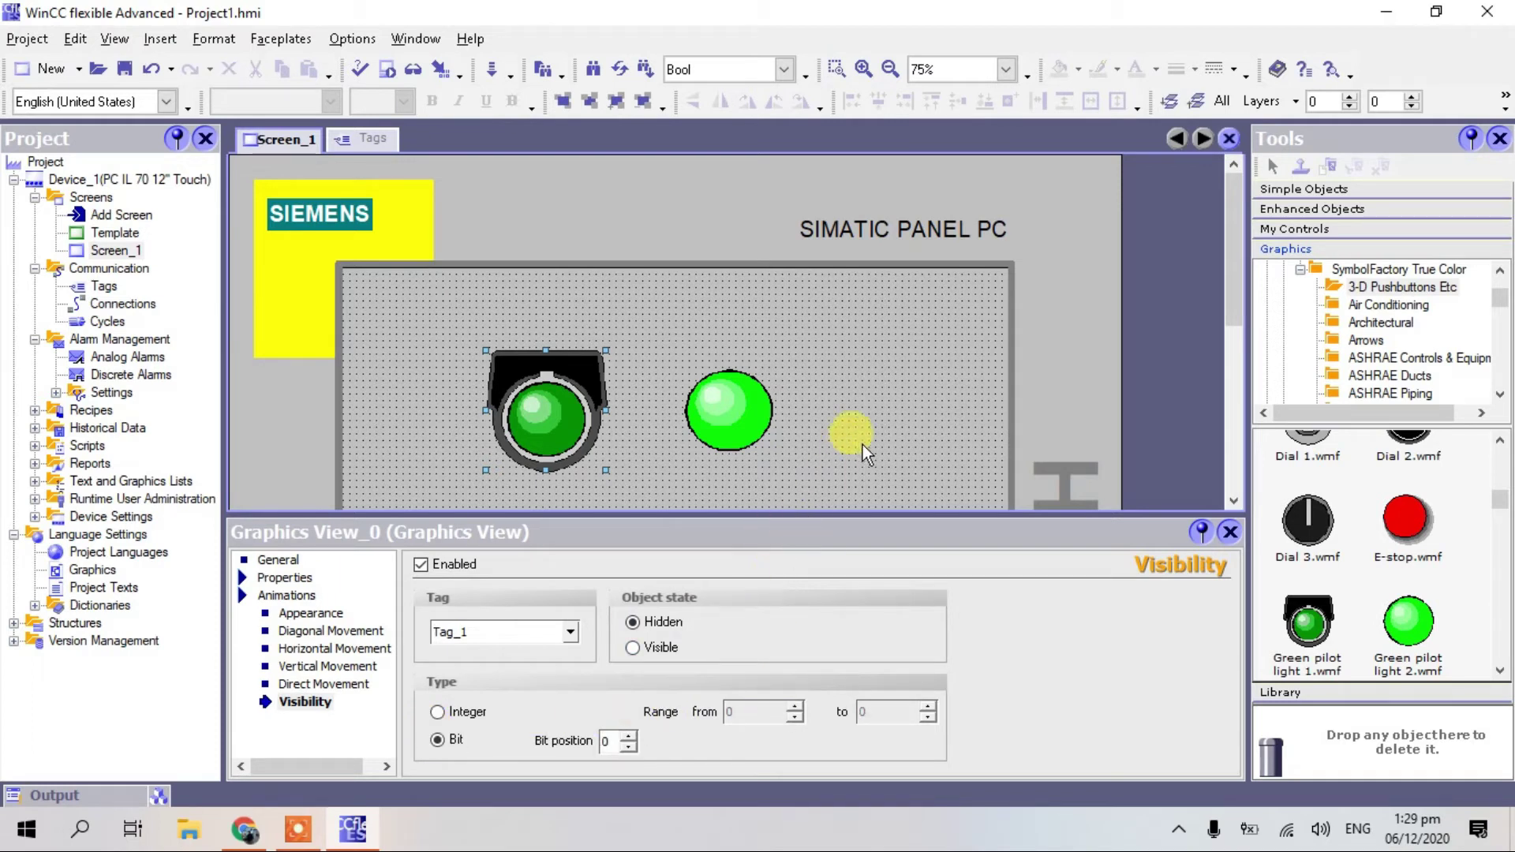
{"action": "left_click", "coordinate": [735, 423]}
- Enable a Visibility animation on the plain green light: Tag_1, Visible, type Bit
{"action": "left_click", "coordinate": [298, 704]}
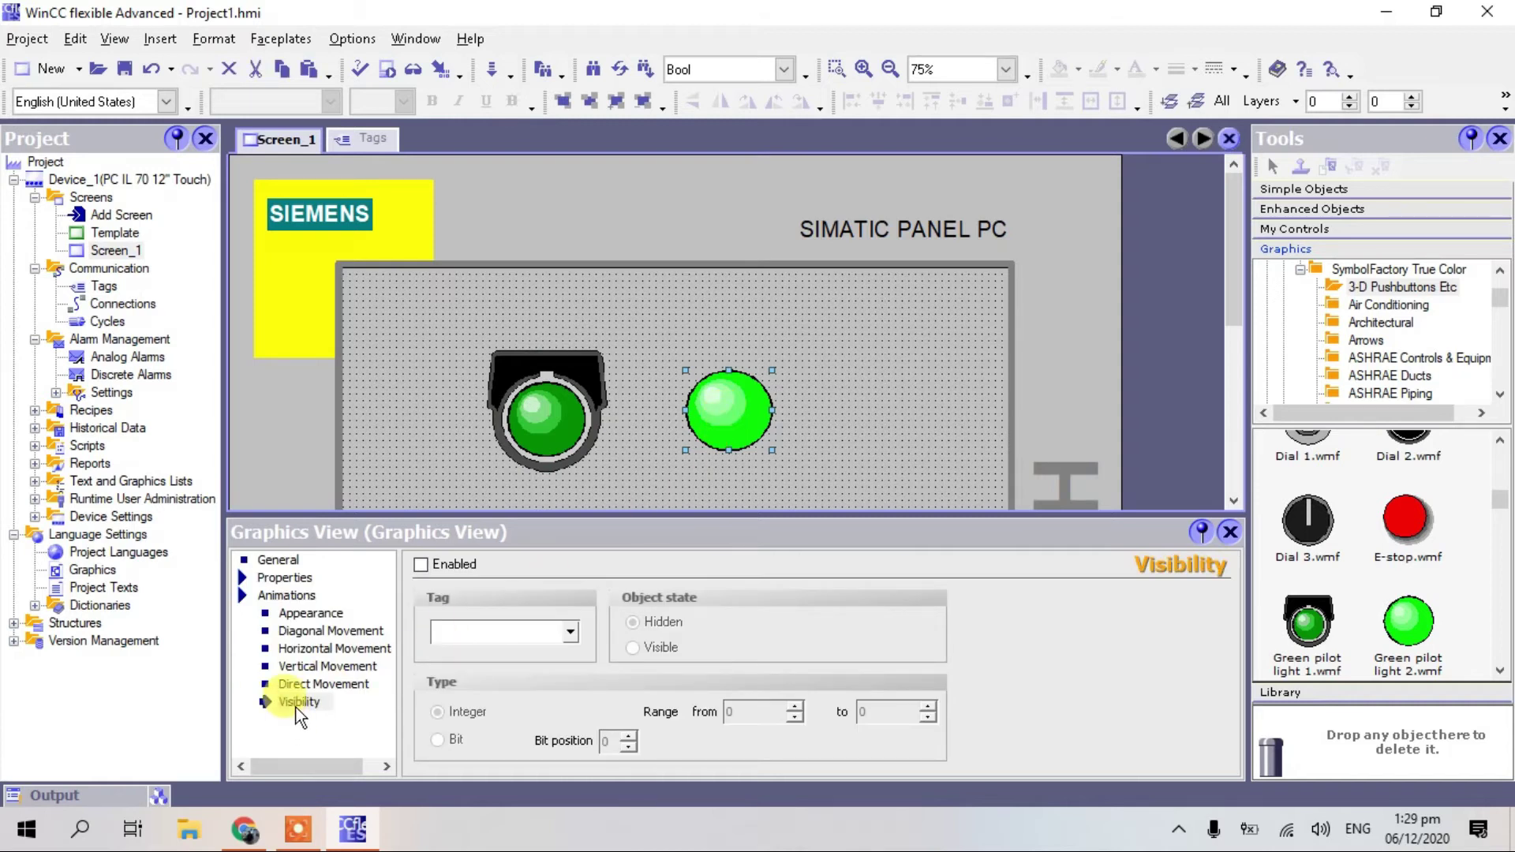
{"action": "left_click", "coordinate": [422, 563]}
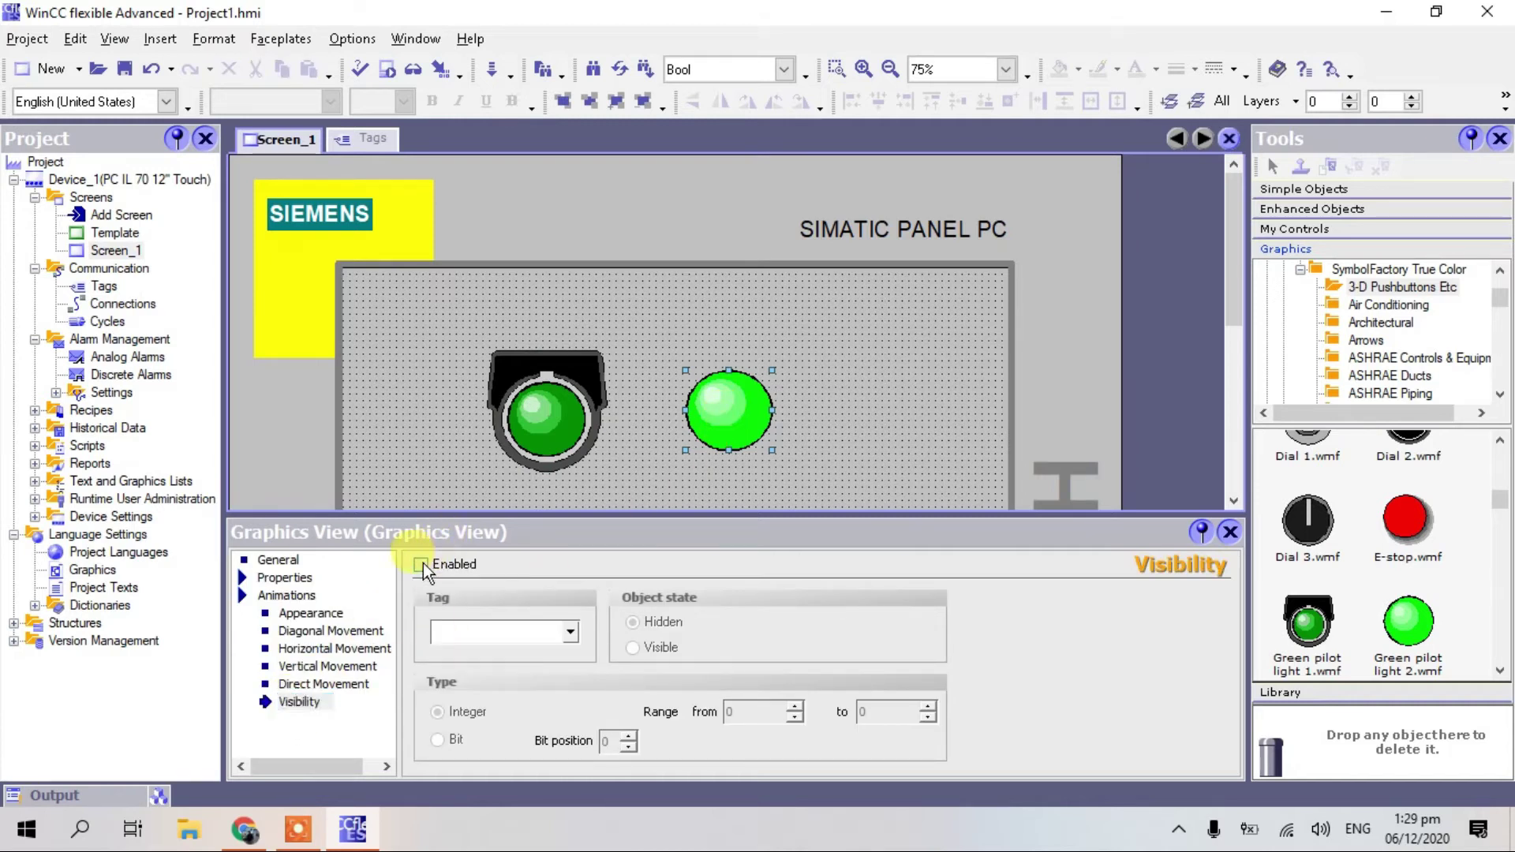
{"action": "left_click", "coordinate": [570, 633]}
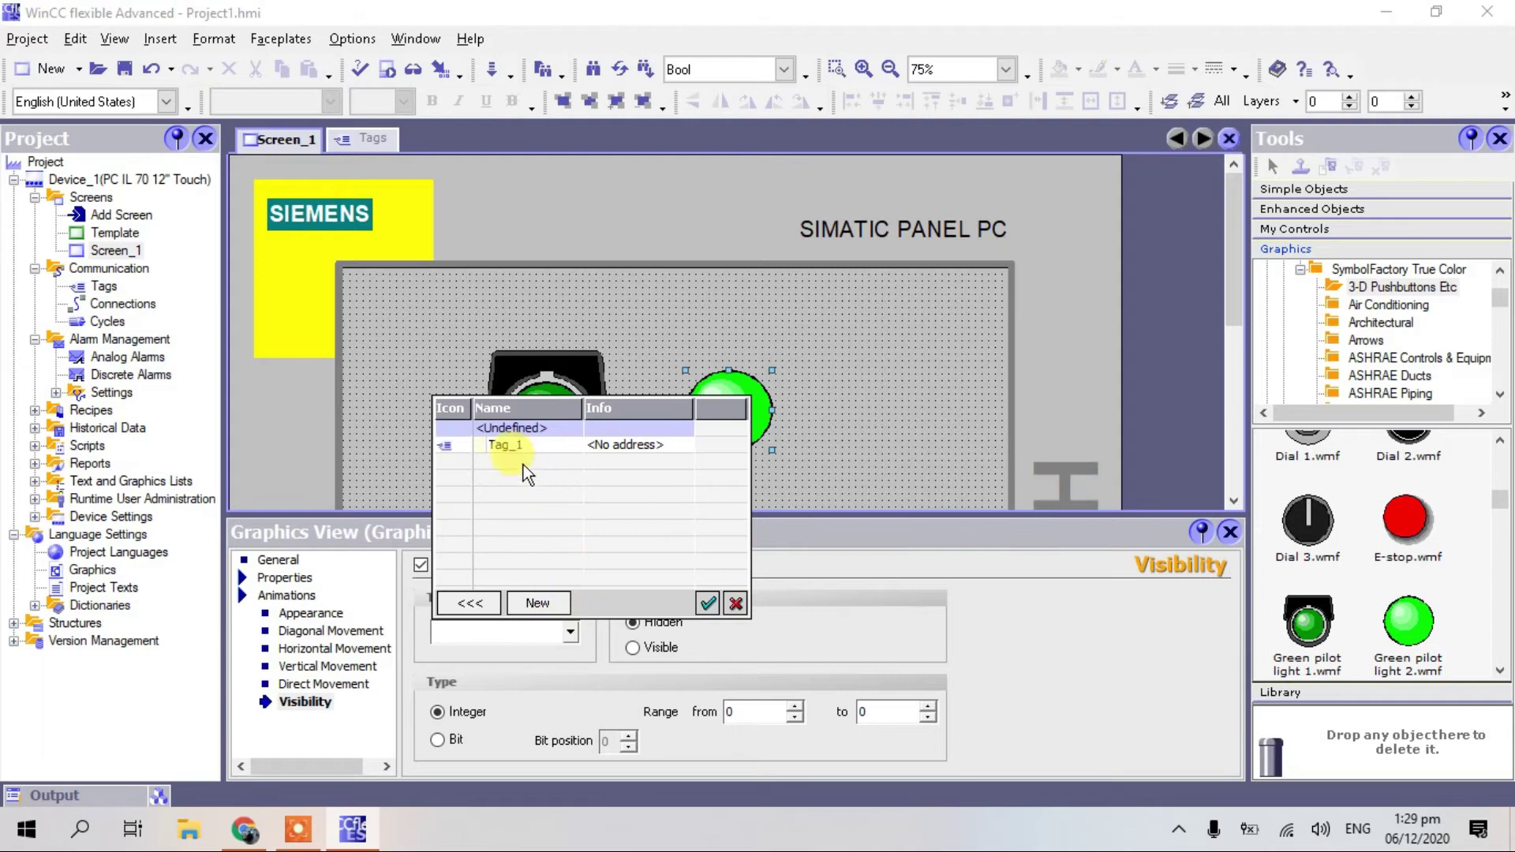
{"action": "left_click", "coordinate": [513, 445]}
{"action": "left_click", "coordinate": [709, 603]}
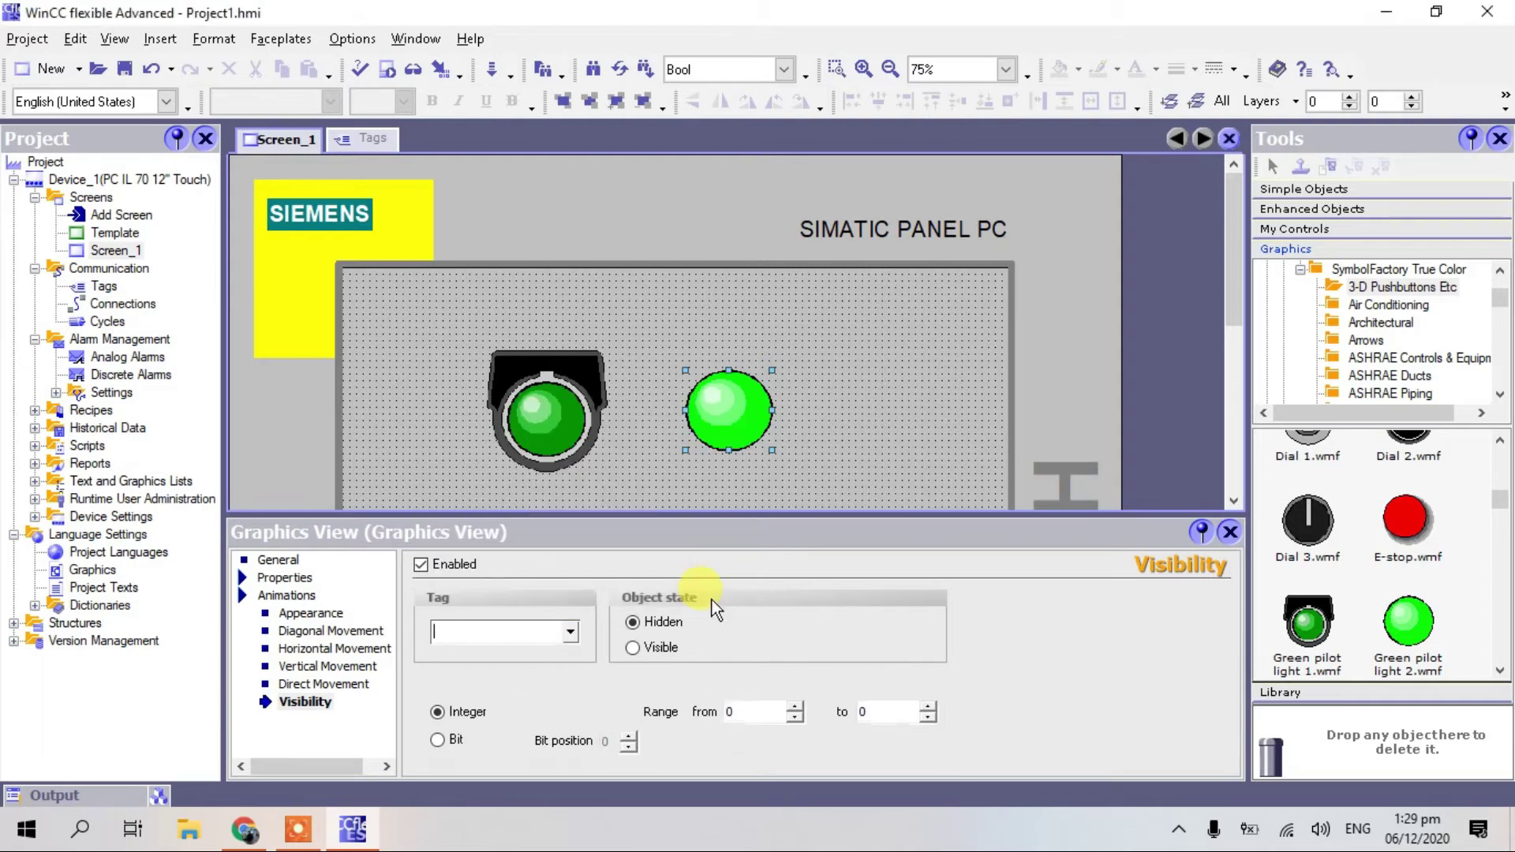
{"action": "left_click", "coordinate": [633, 647]}
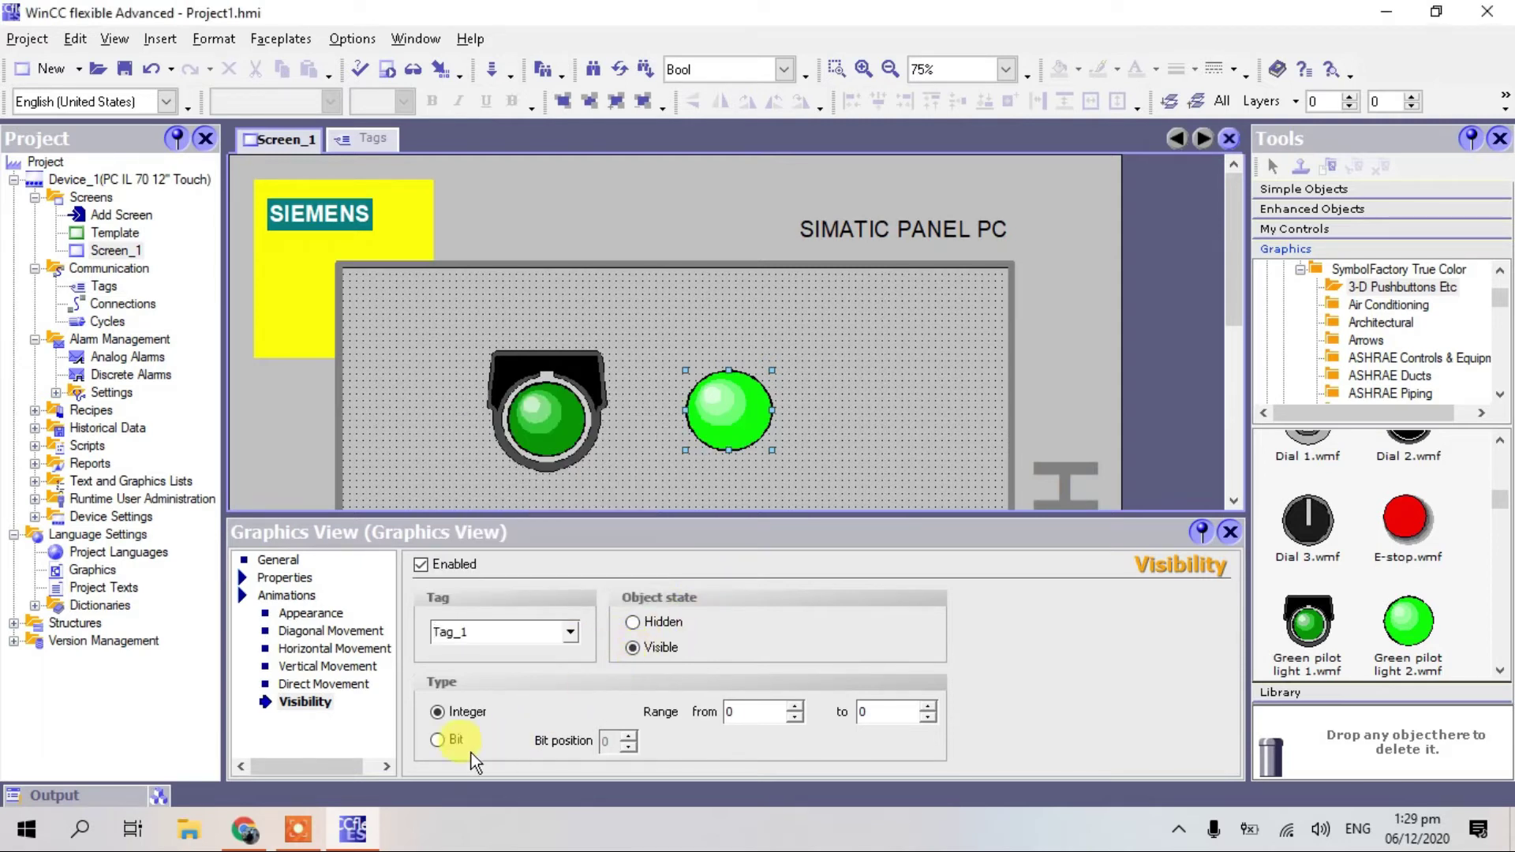
{"action": "left_click", "coordinate": [437, 740]}
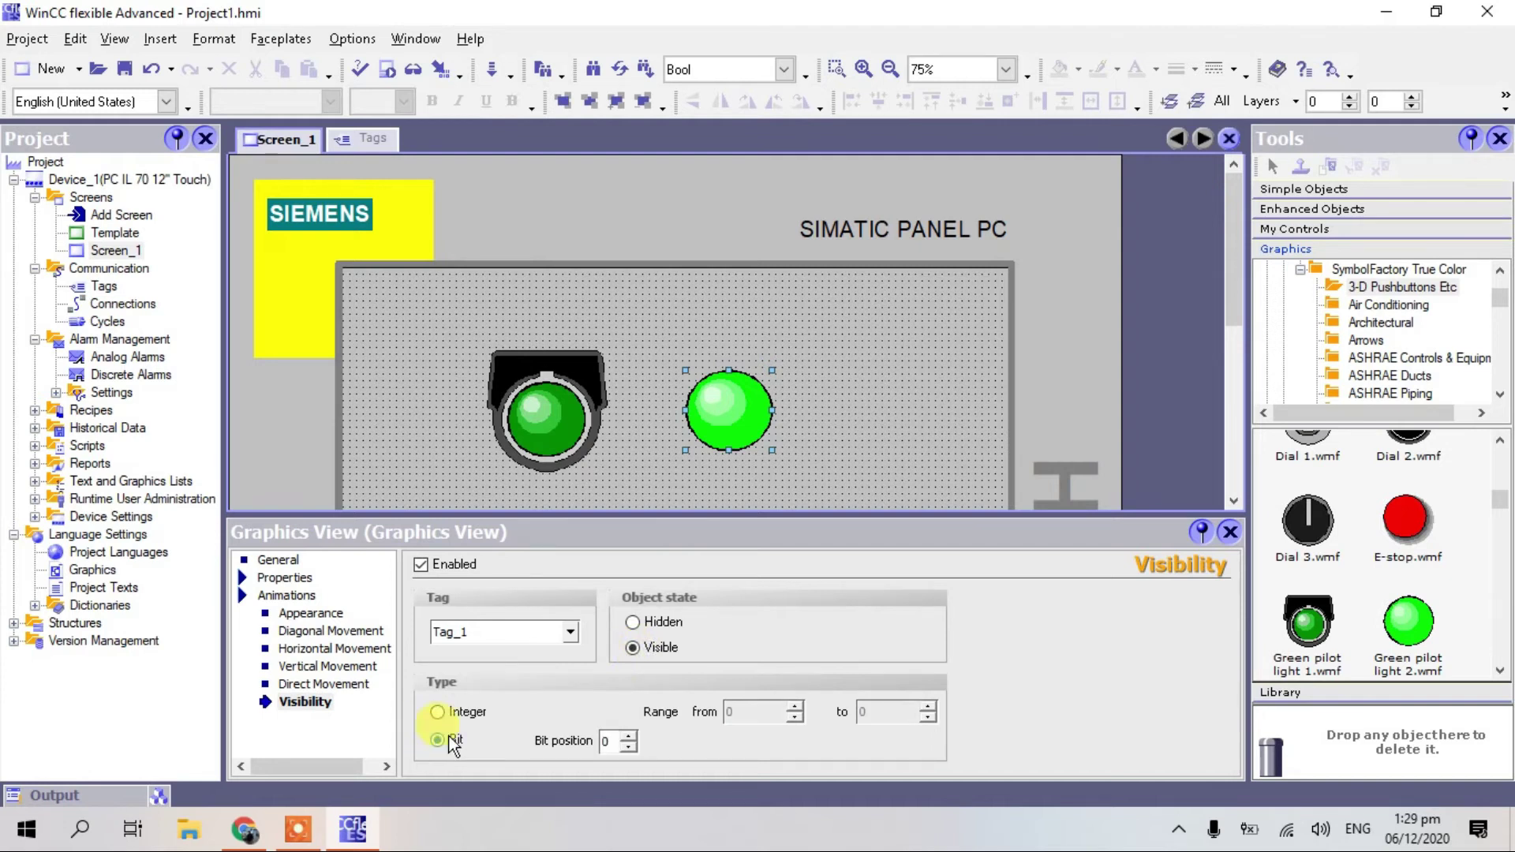
{"action": "left_click", "coordinate": [1230, 534]}
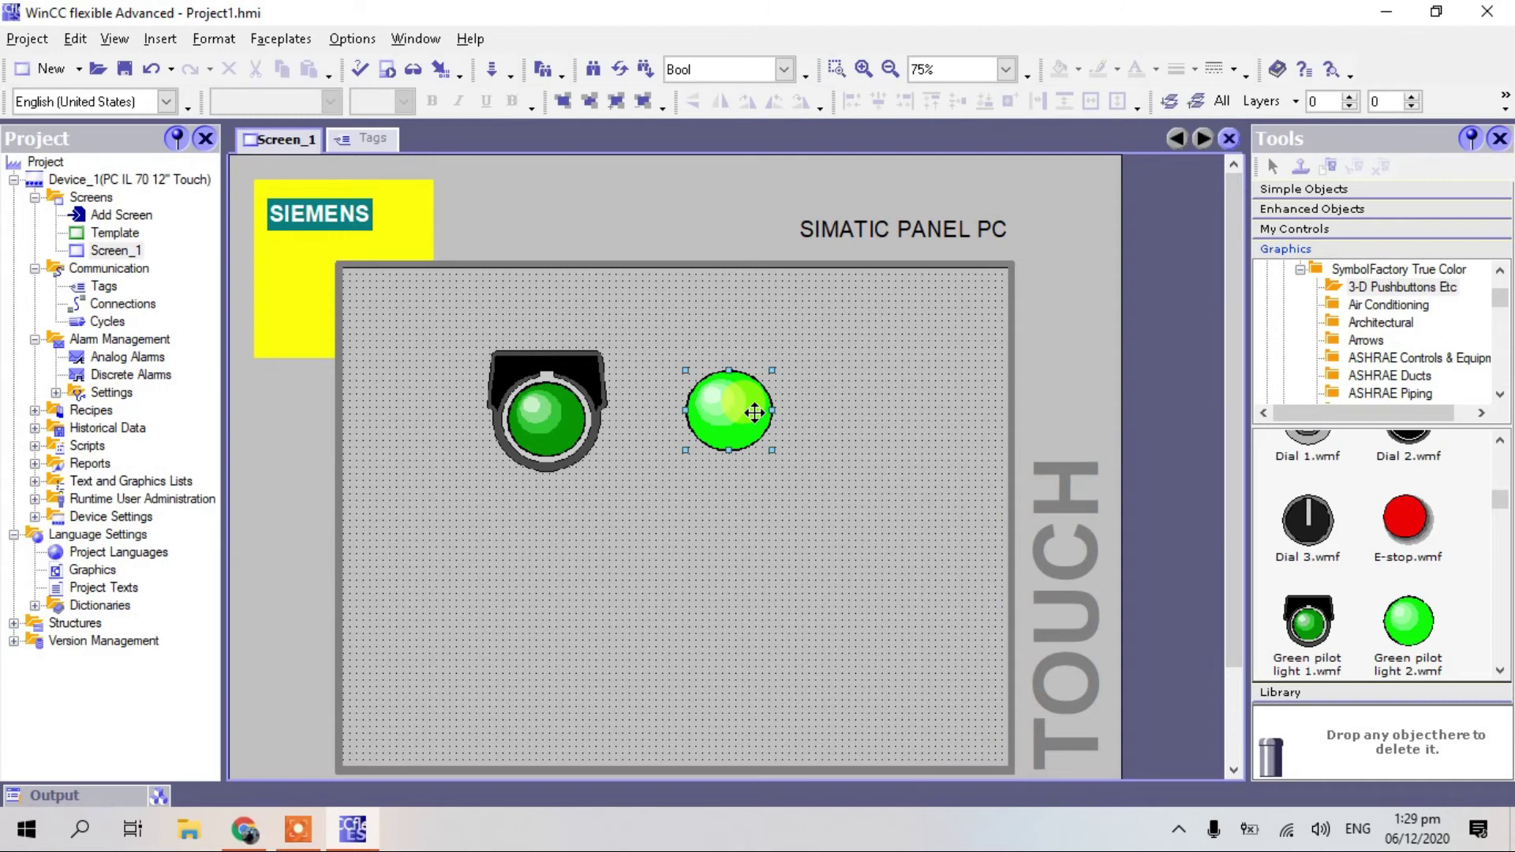
- Stack the plain green light over the housed light's lamp, nudge it into place, and save
{"action": "left_click_drag", "start_coordinate": [756, 412], "coordinate": [577, 434]}
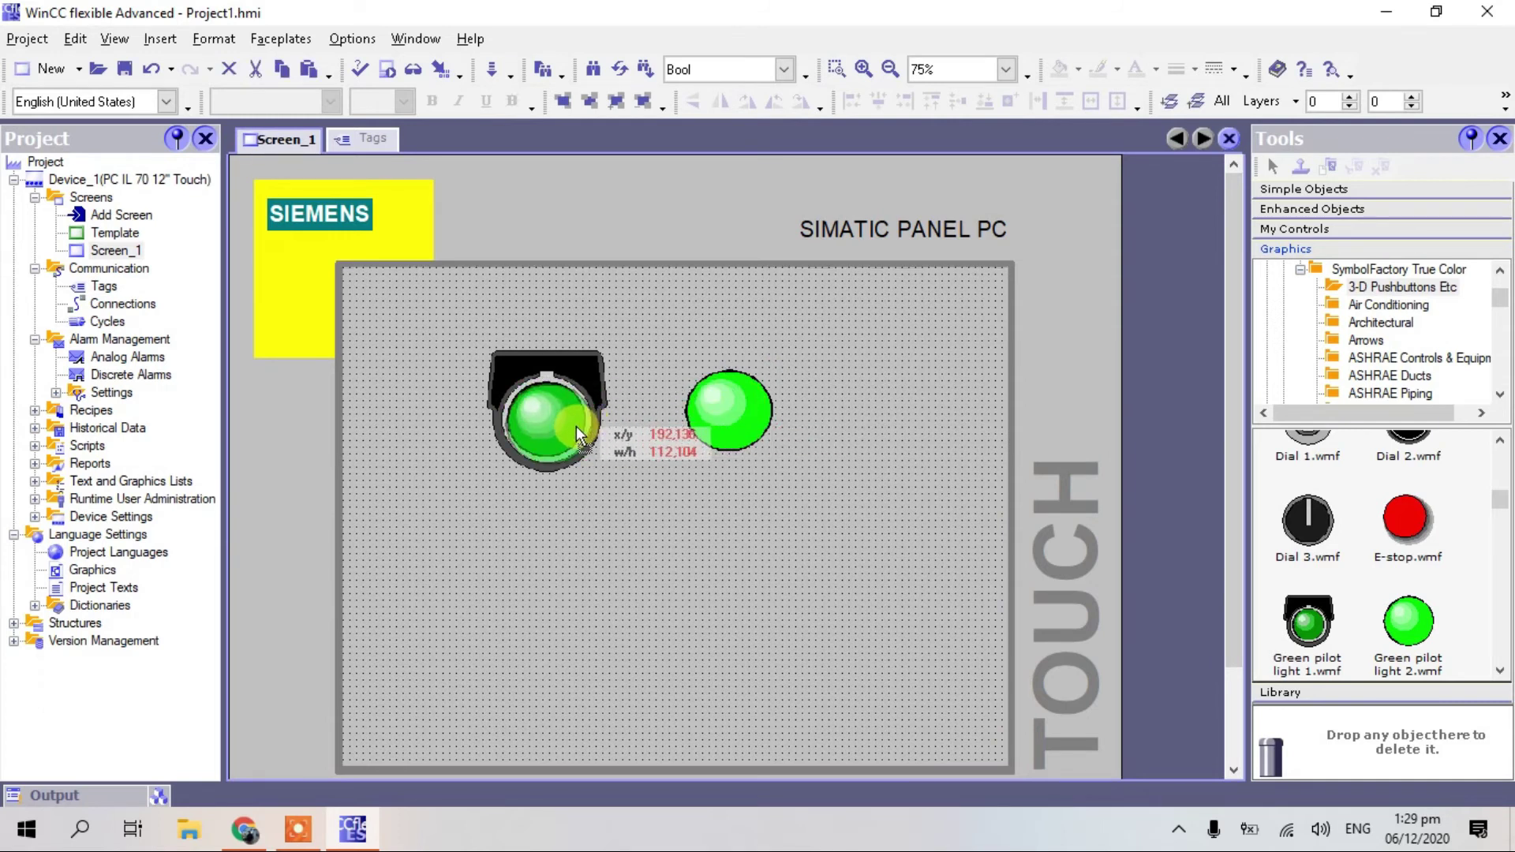
{"action": "left_click_drag", "start_coordinate": [576, 426], "coordinate": [576, 426]}
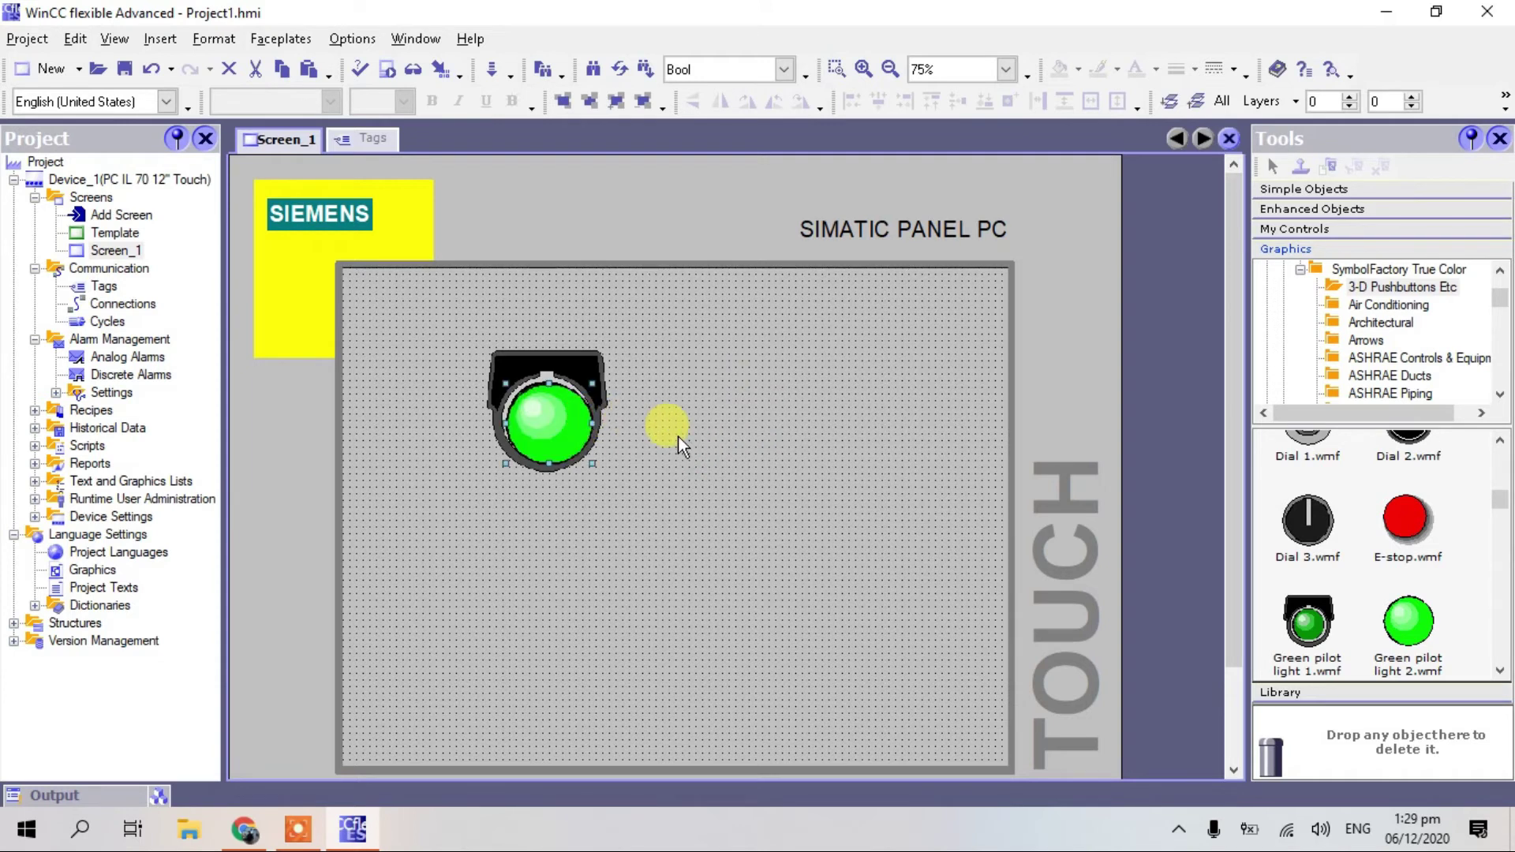
{"action": "key", "text": "Up"}
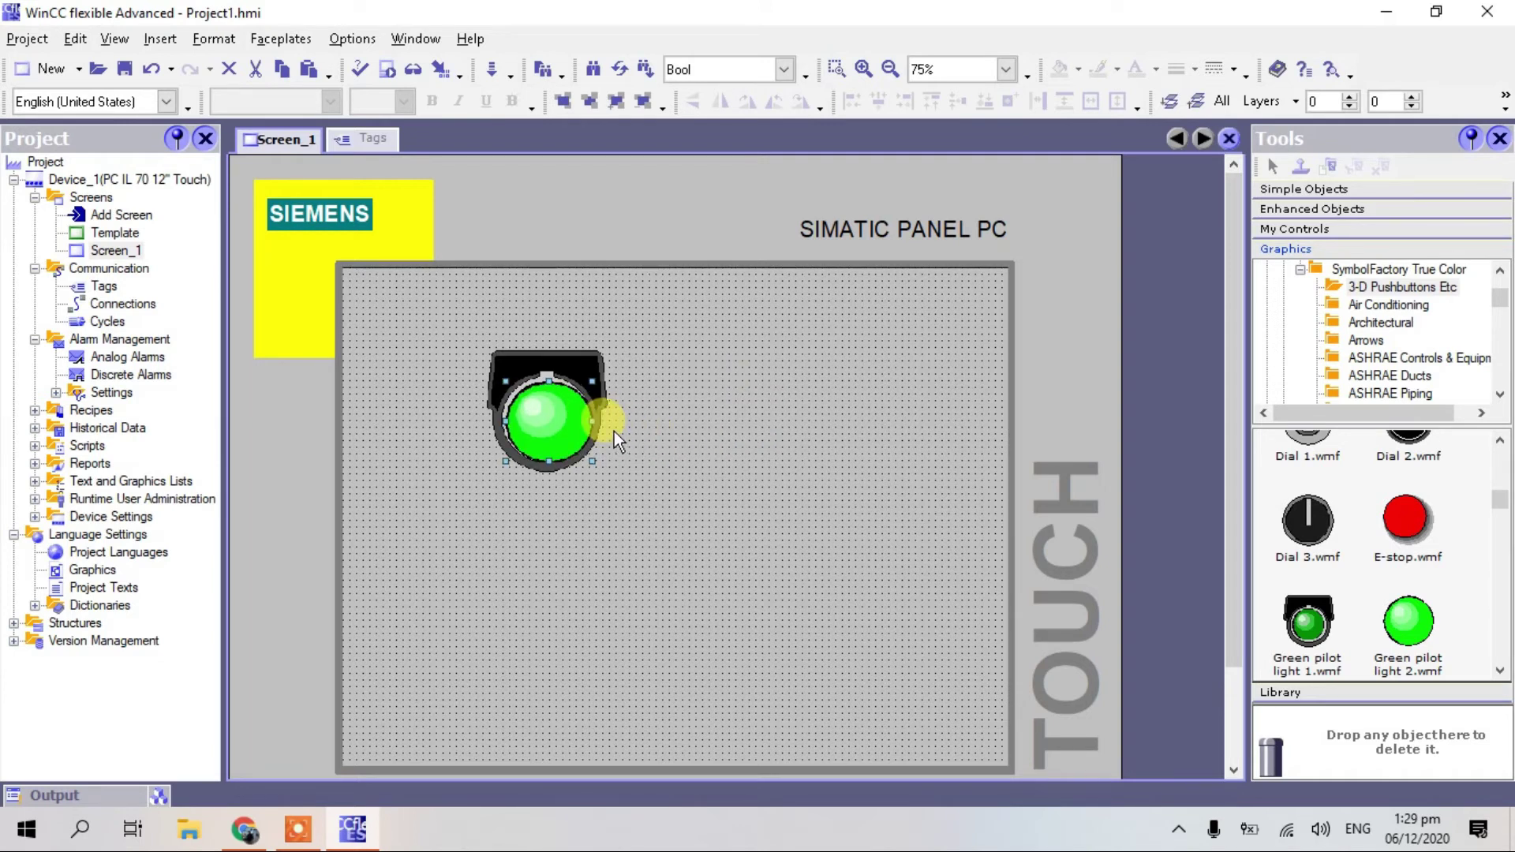
{"action": "key", "text": "Left"}
{"action": "key", "text": "Left"}
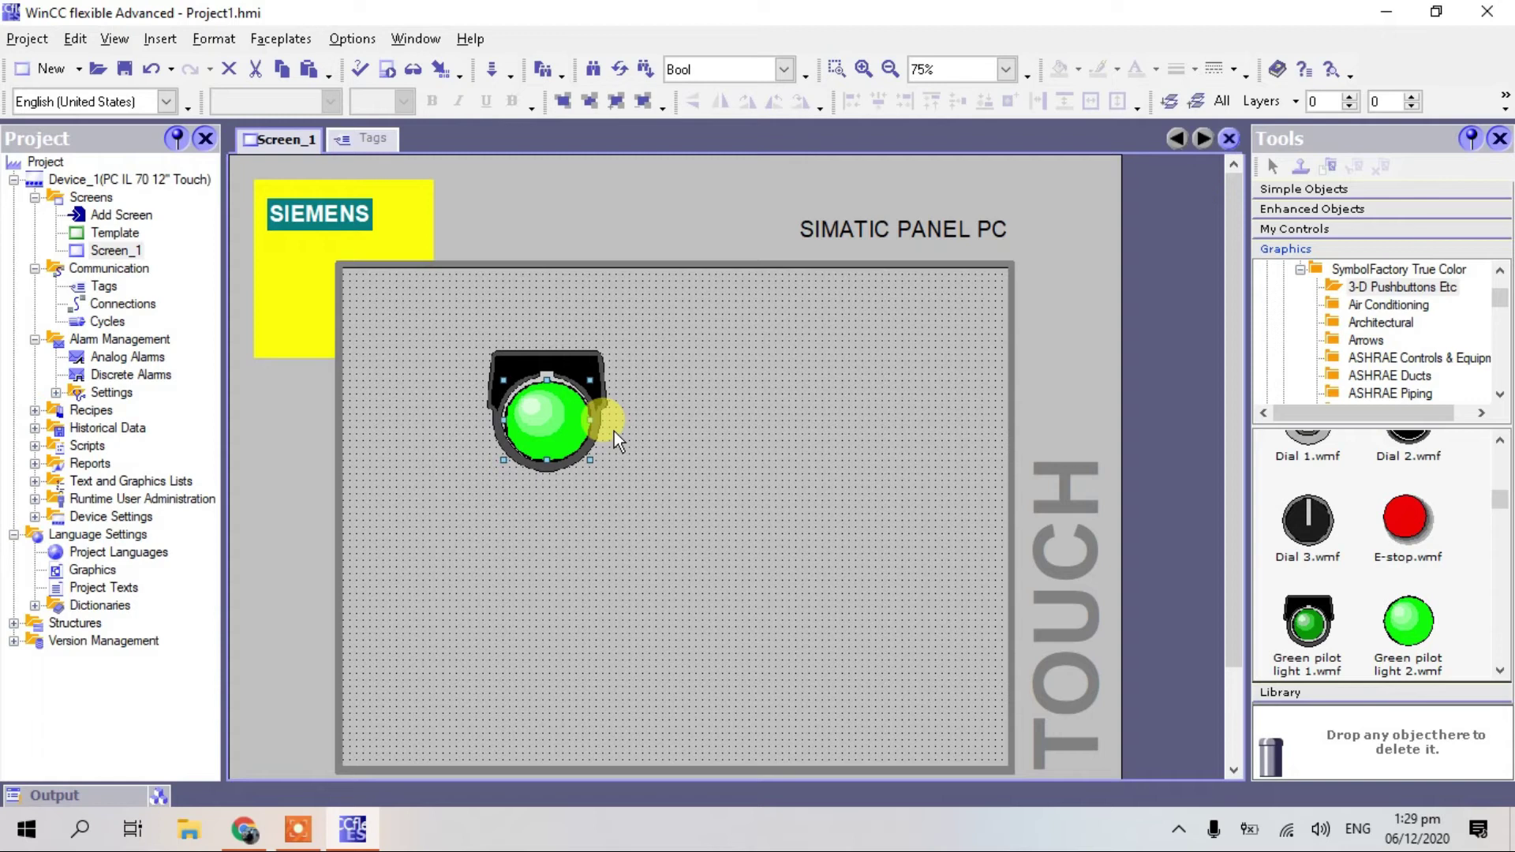
{"action": "key", "text": "Left"}
{"action": "left_click", "coordinate": [666, 433]}
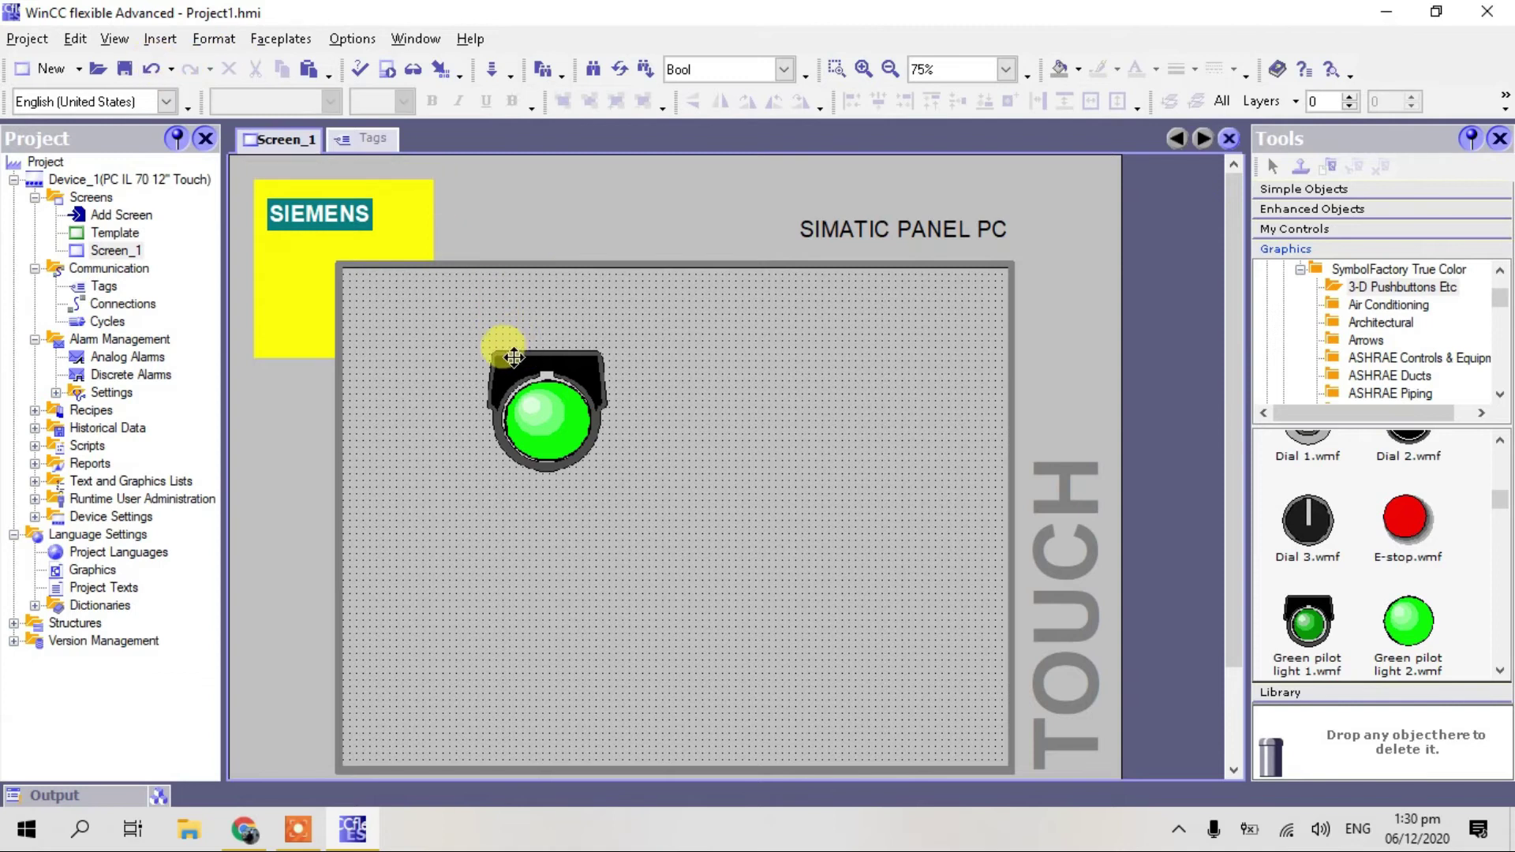
{"action": "left_click", "coordinate": [124, 69]}
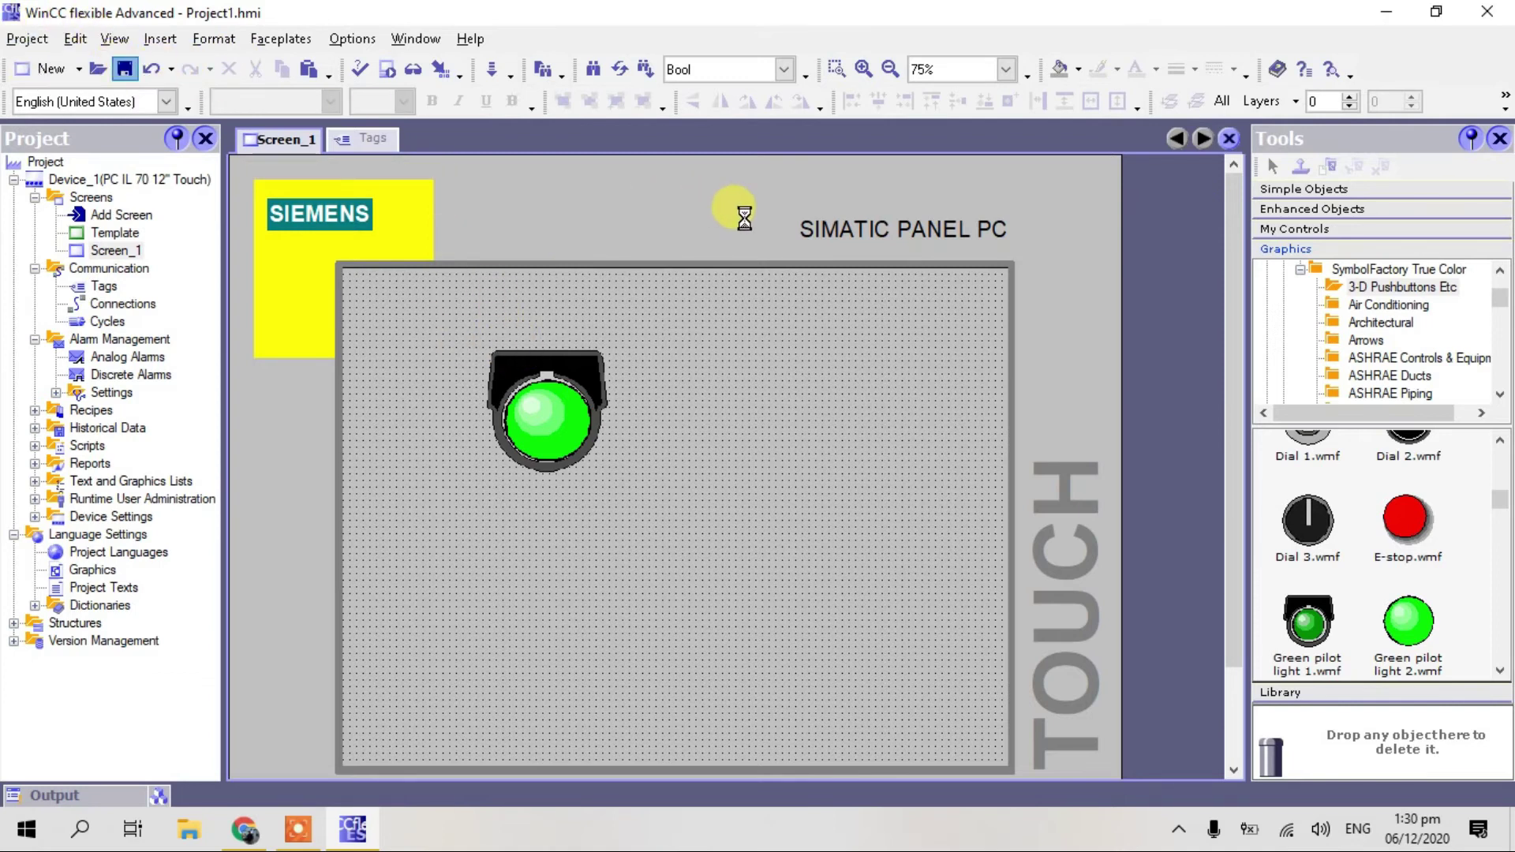
- Confirm the save and launch Project1 in the runtime simulator
{"action": "left_click", "coordinate": [892, 599]}
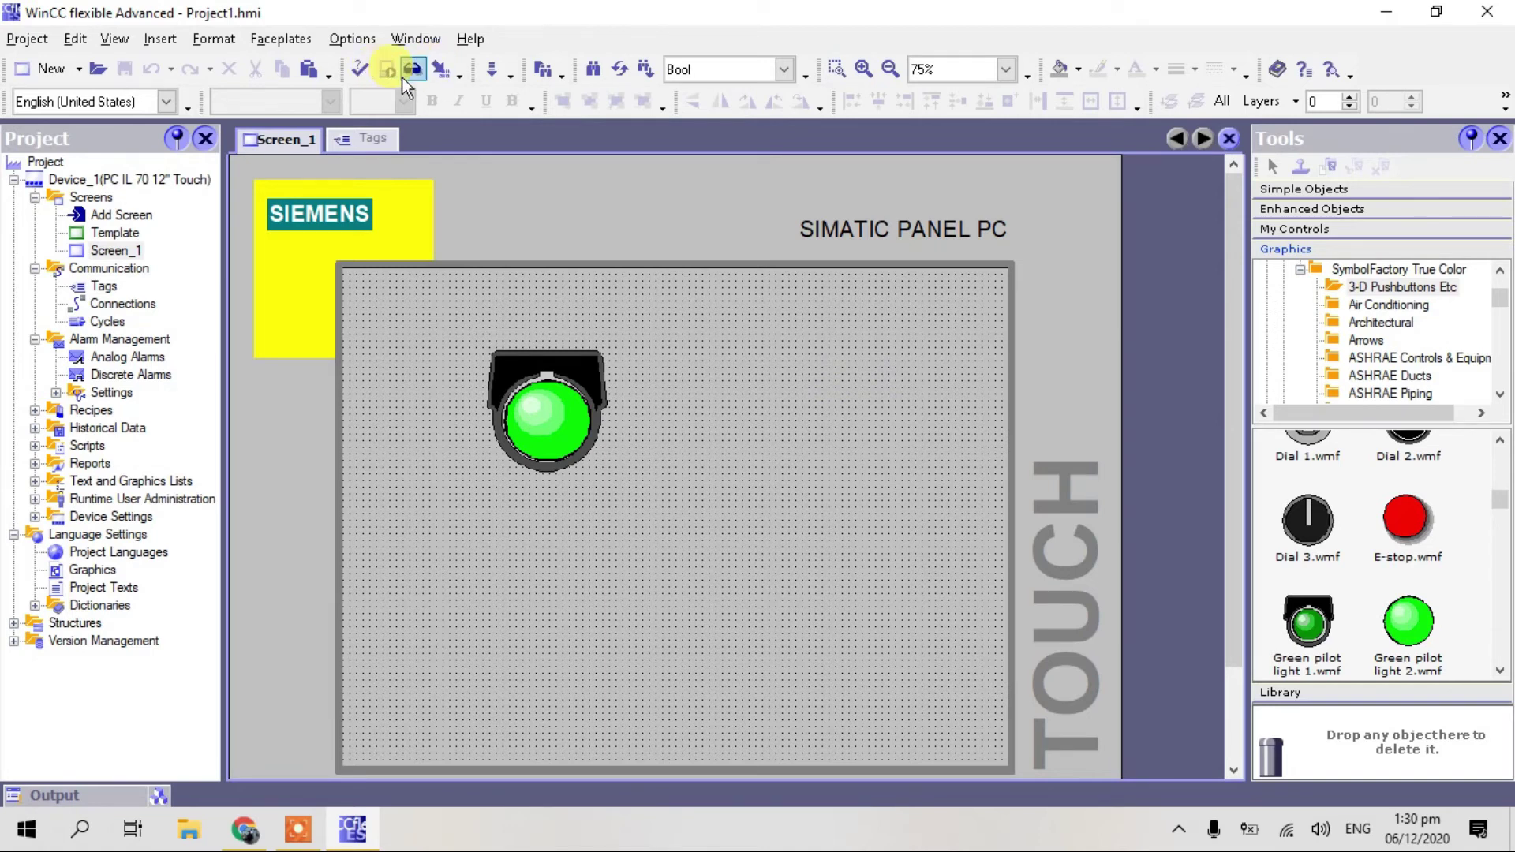
{"action": "left_click", "coordinate": [445, 73]}
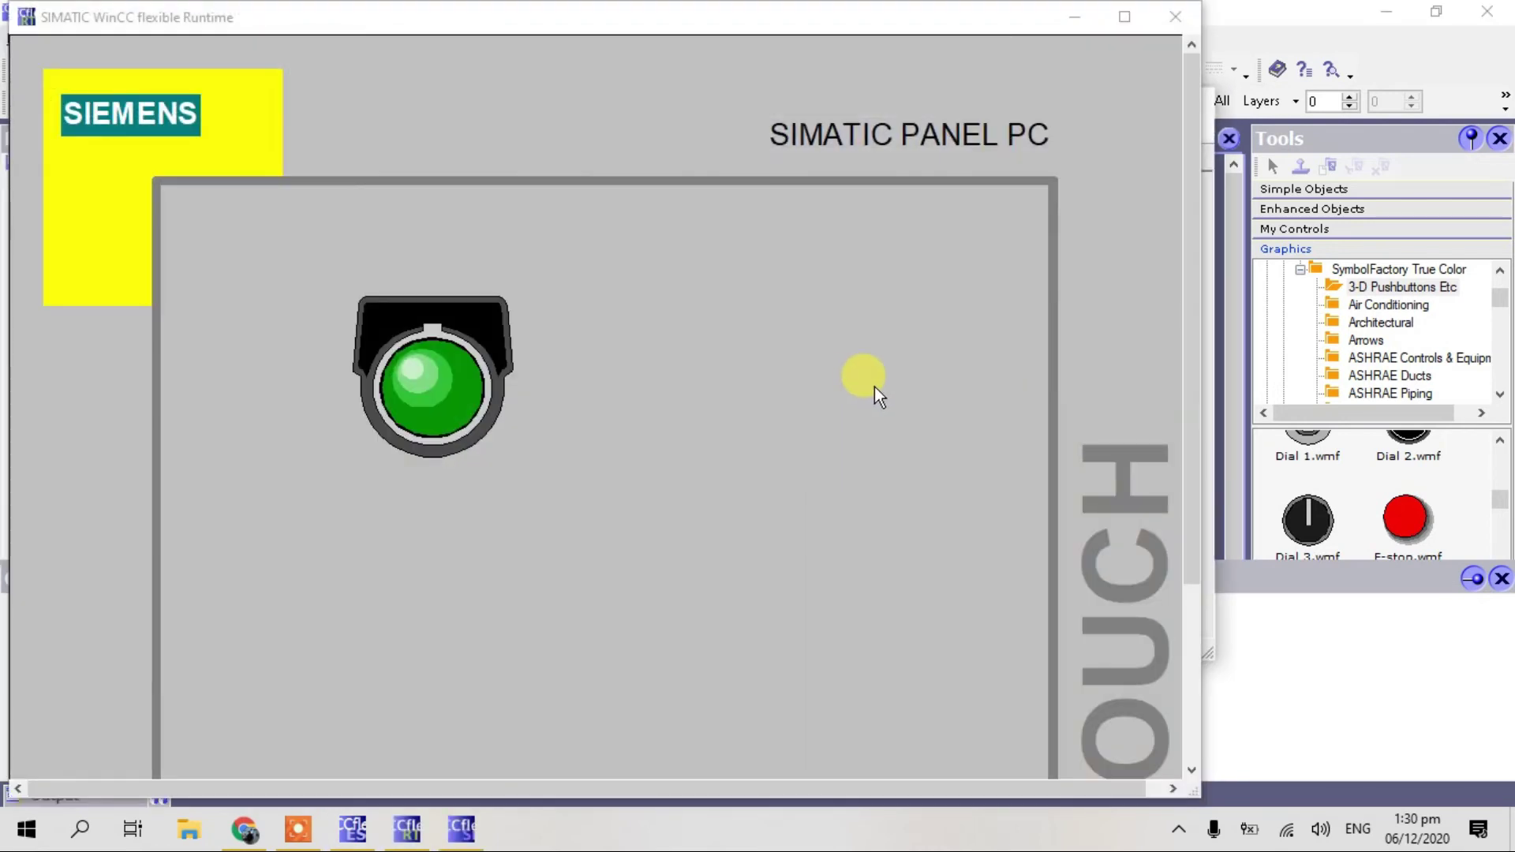
- Add Tag_1 to the first row of the simulator's tag table
{"action": "left_click", "coordinate": [471, 832]}
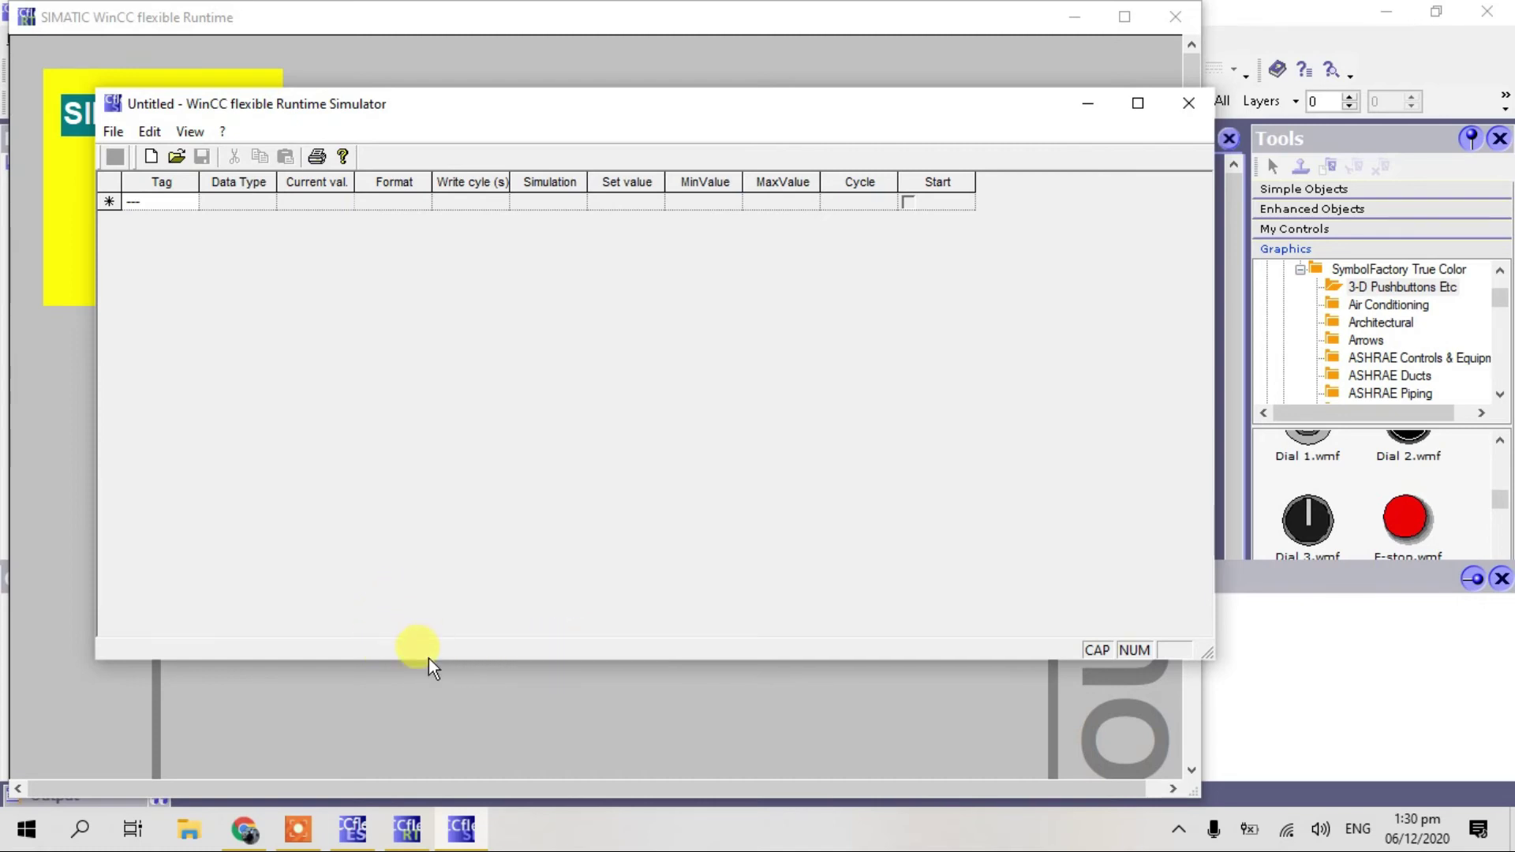
{"action": "left_click", "coordinate": [164, 201]}
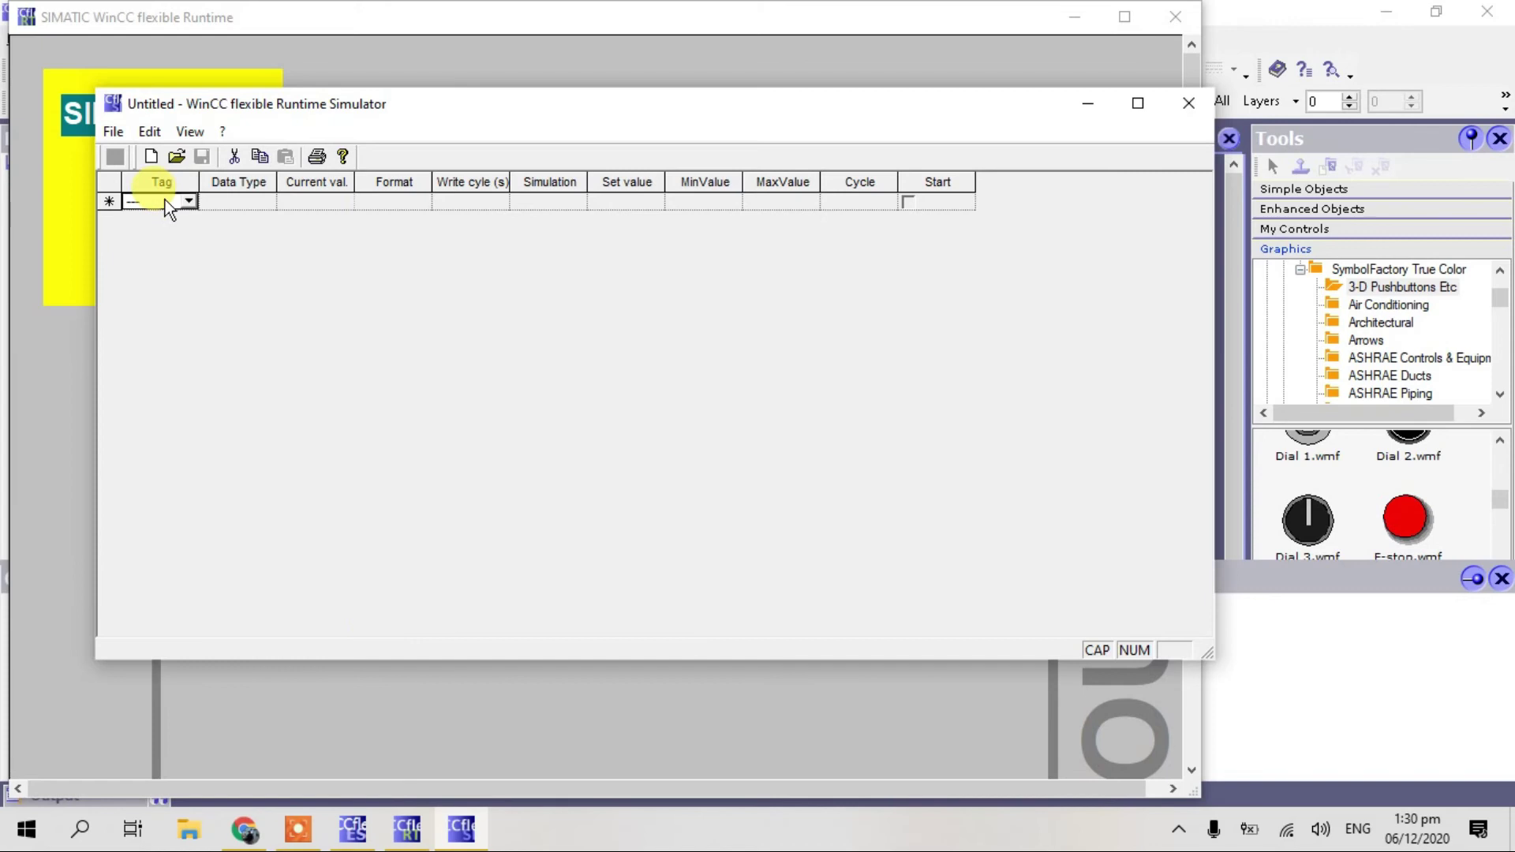
{"action": "left_click", "coordinate": [187, 201]}
{"action": "left_click", "coordinate": [183, 213]}
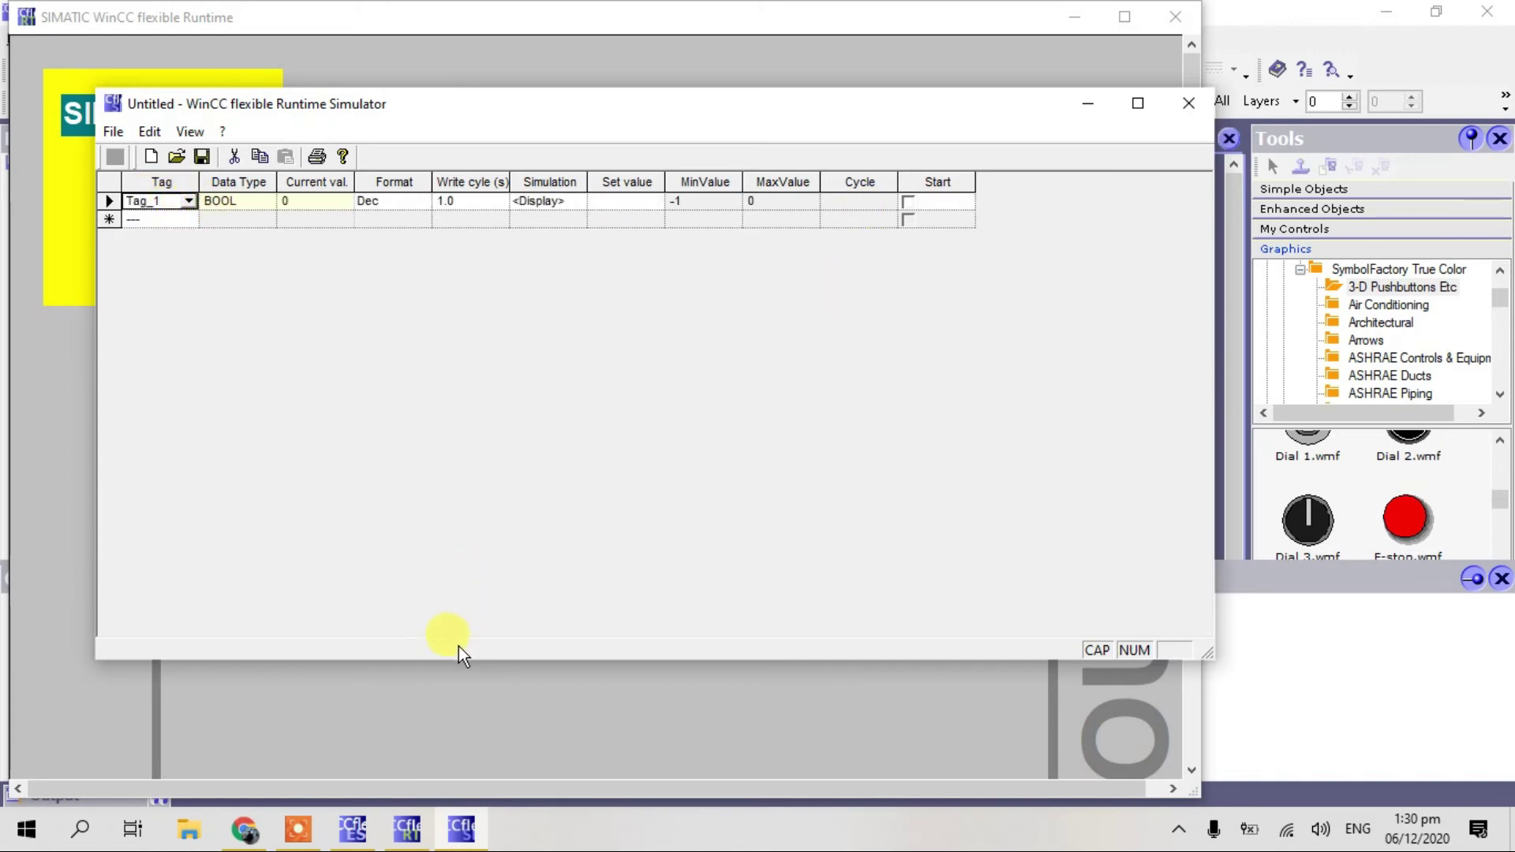
- Set Tag_1 to 1, then back to 0, confirming the pilot light lights and goes dark
{"action": "left_click_drag", "start_coordinate": [443, 106], "coordinate": [906, 92]}
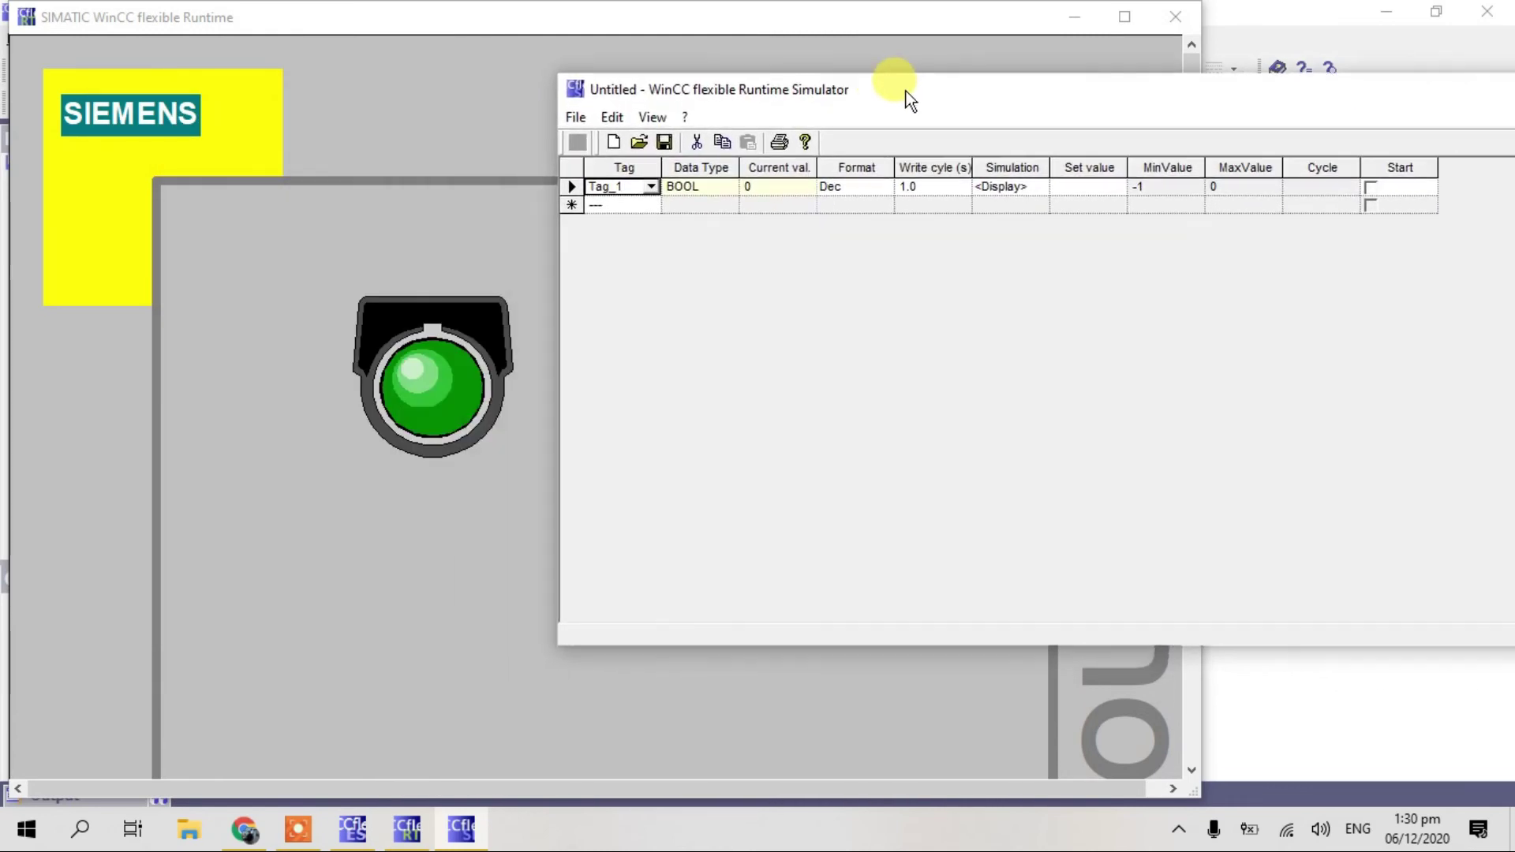
{"action": "left_click", "coordinate": [1082, 190]}
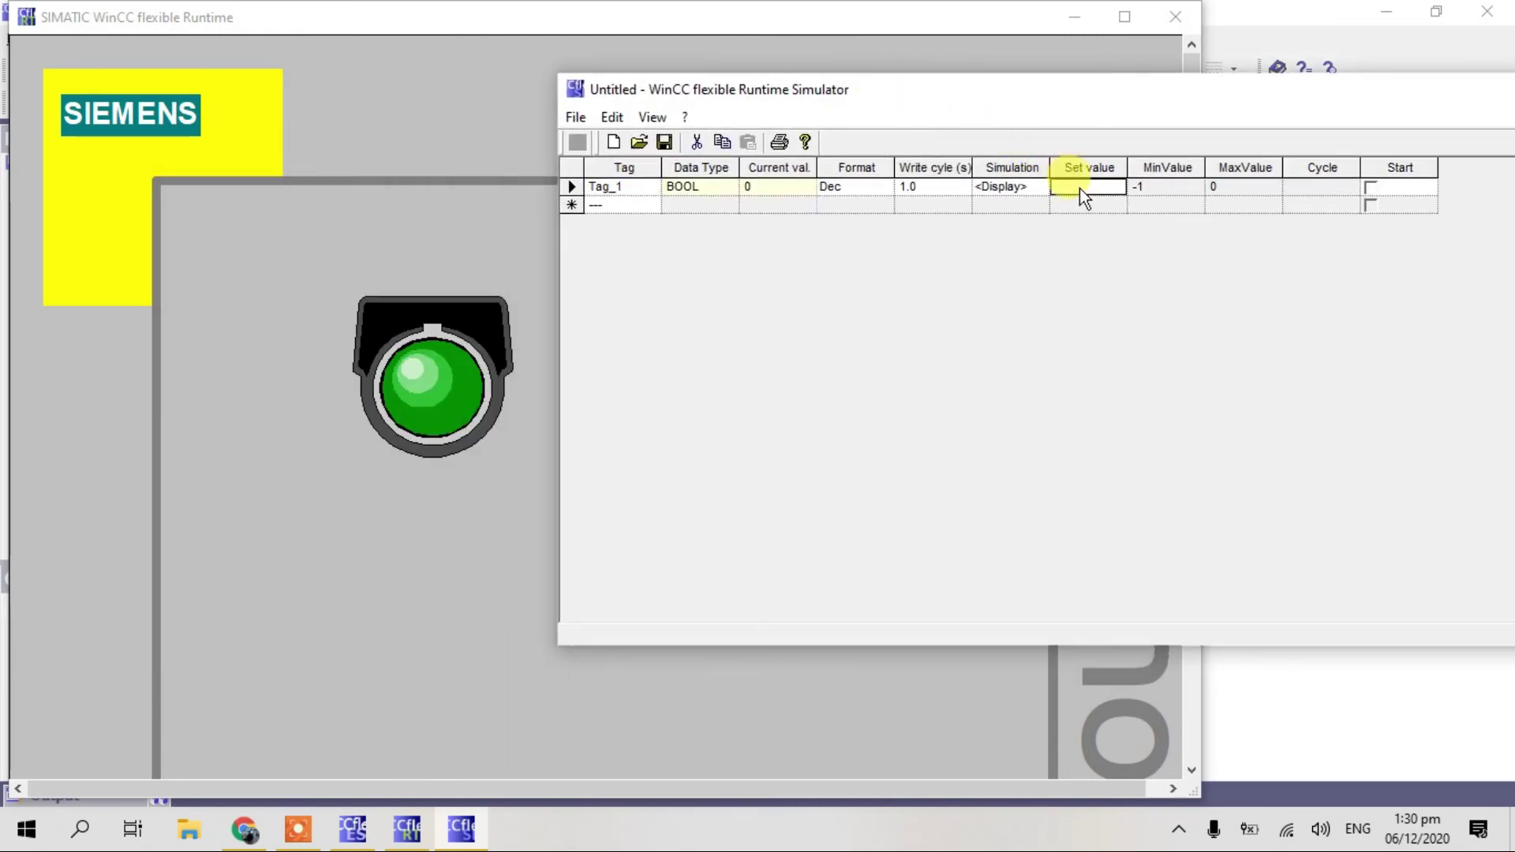
{"action": "type", "text": "1"}
{"action": "key", "text": "Return"}
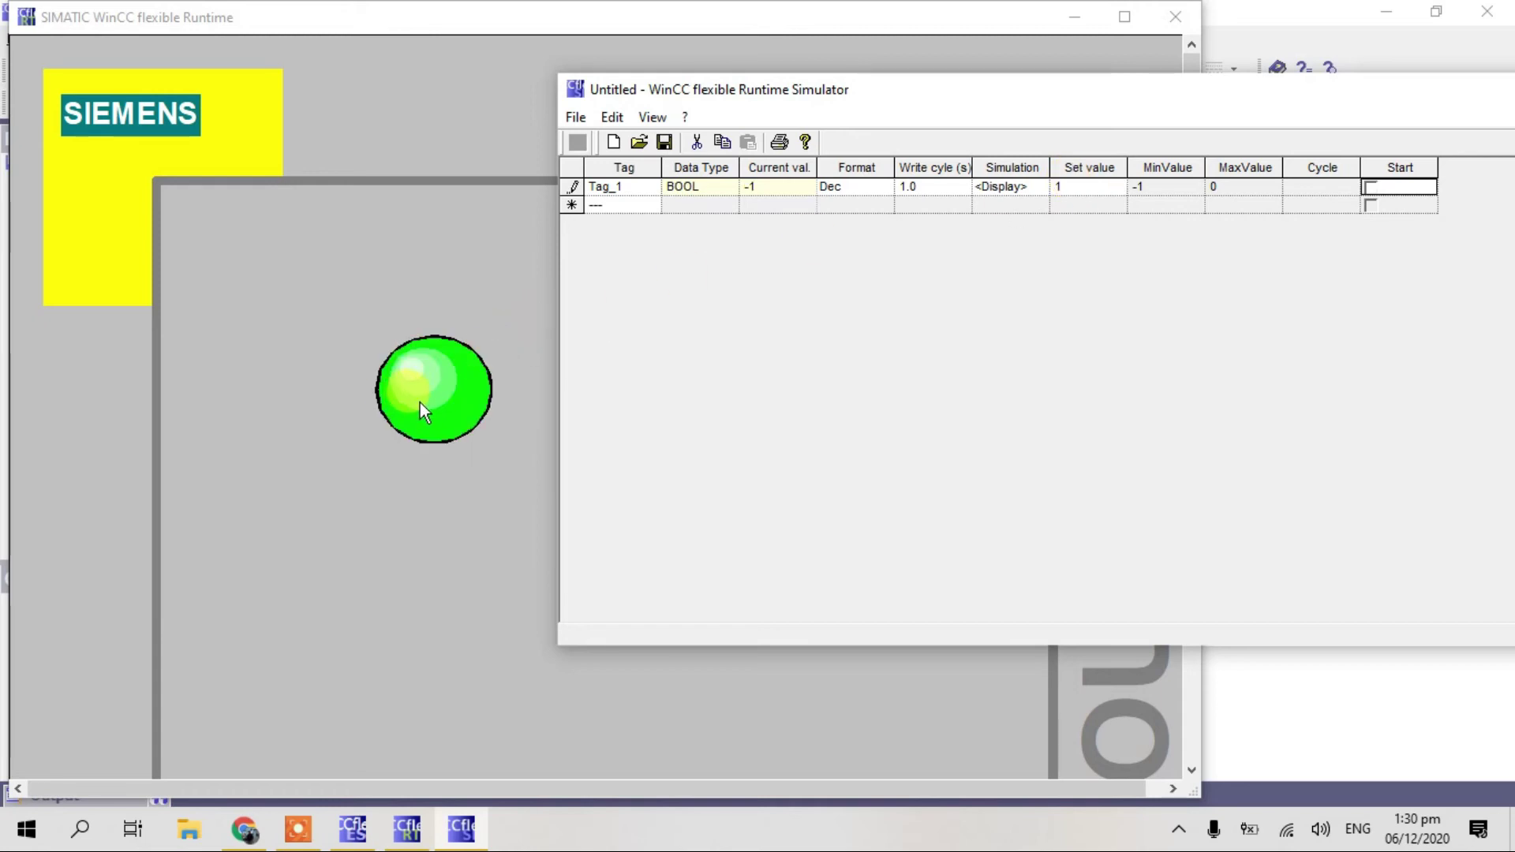
{"action": "left_click", "coordinate": [1099, 188]}
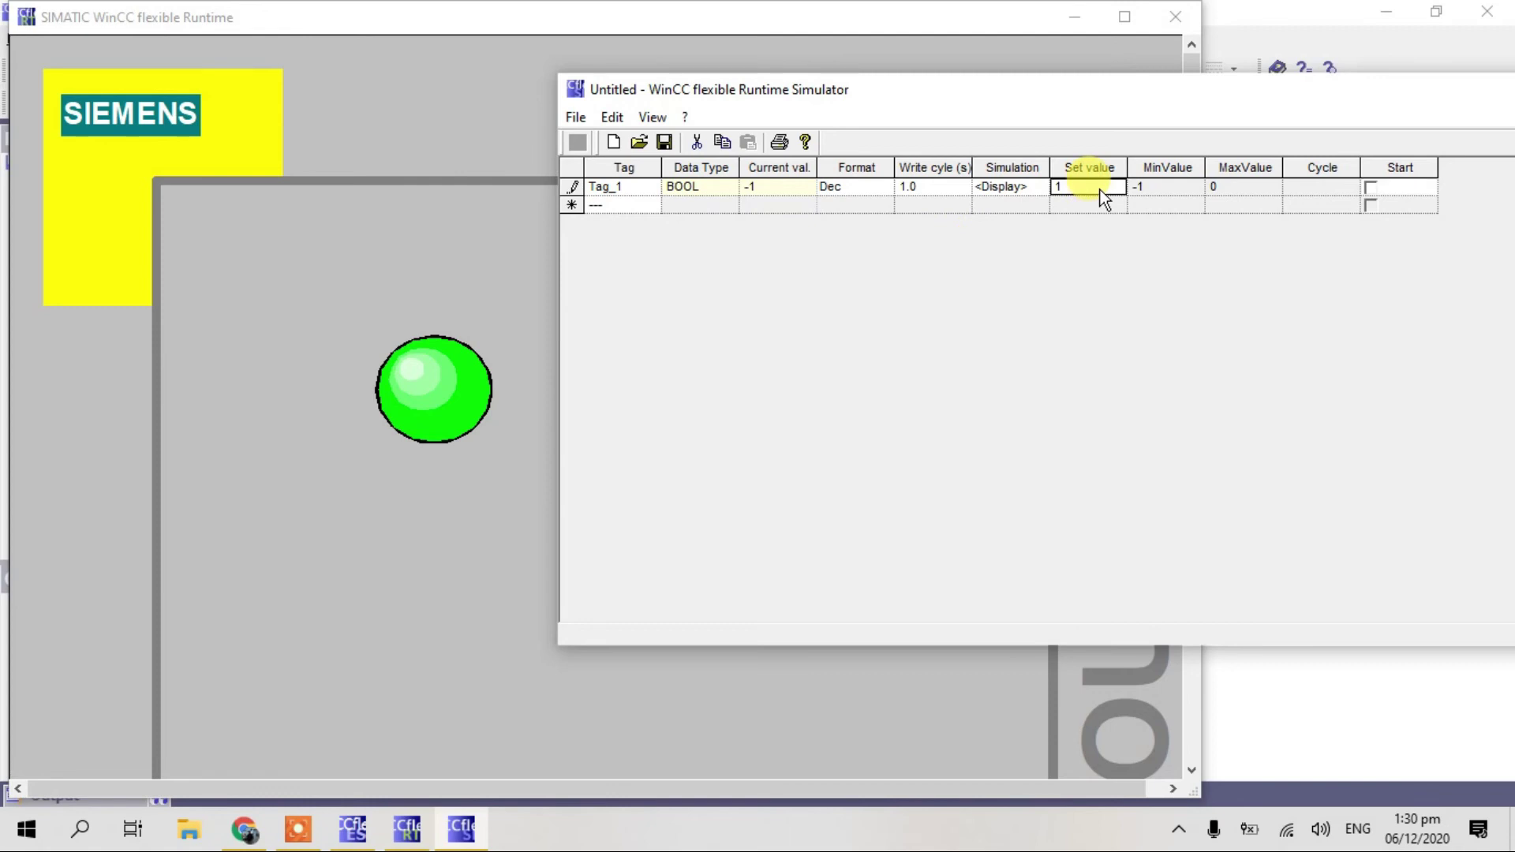
{"action": "type", "text": "0"}
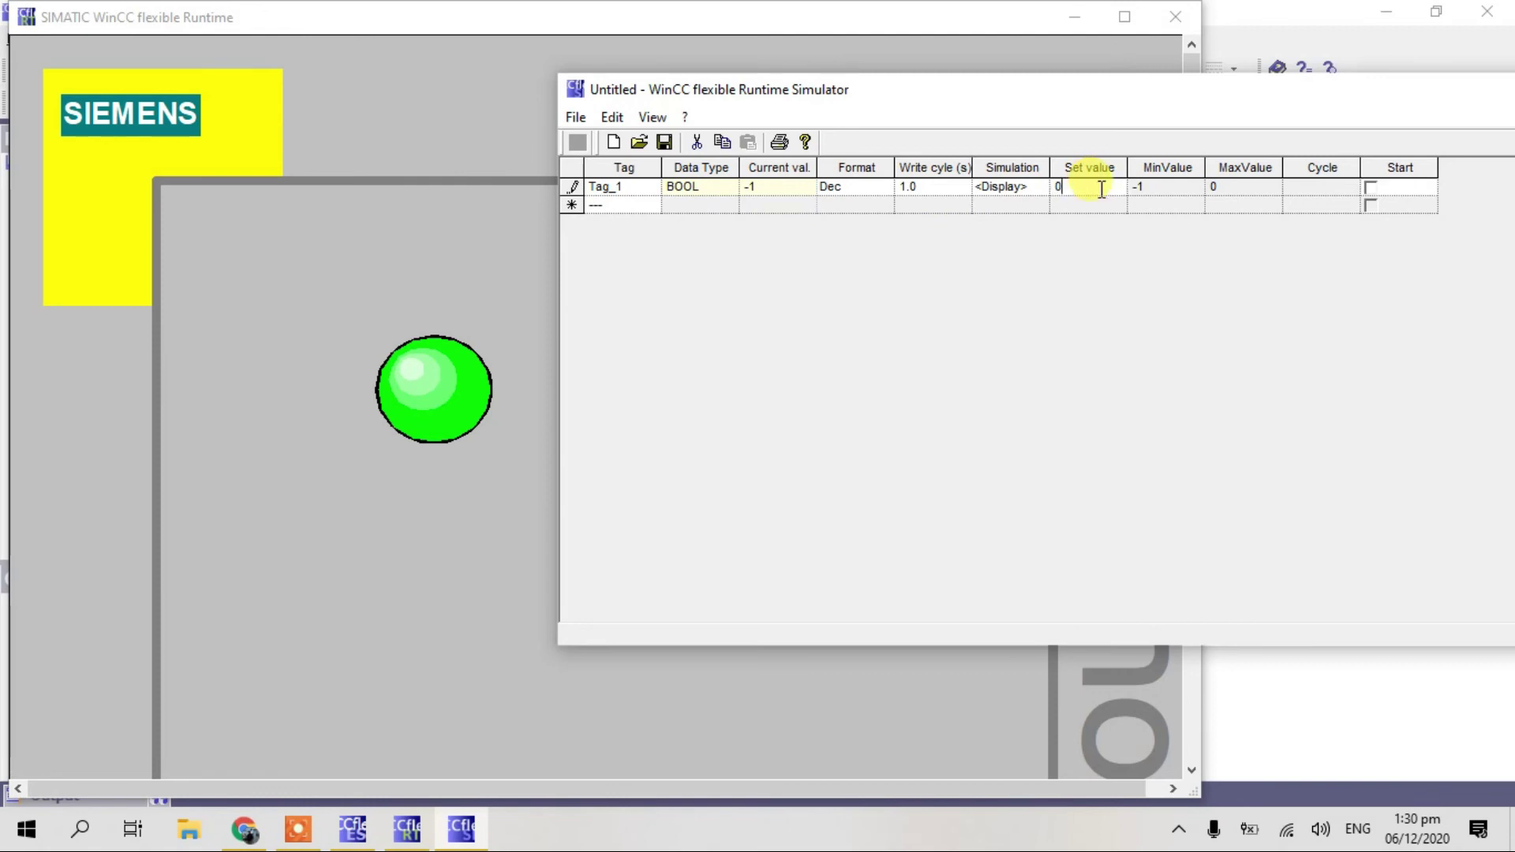
{"action": "key", "text": "Return"}
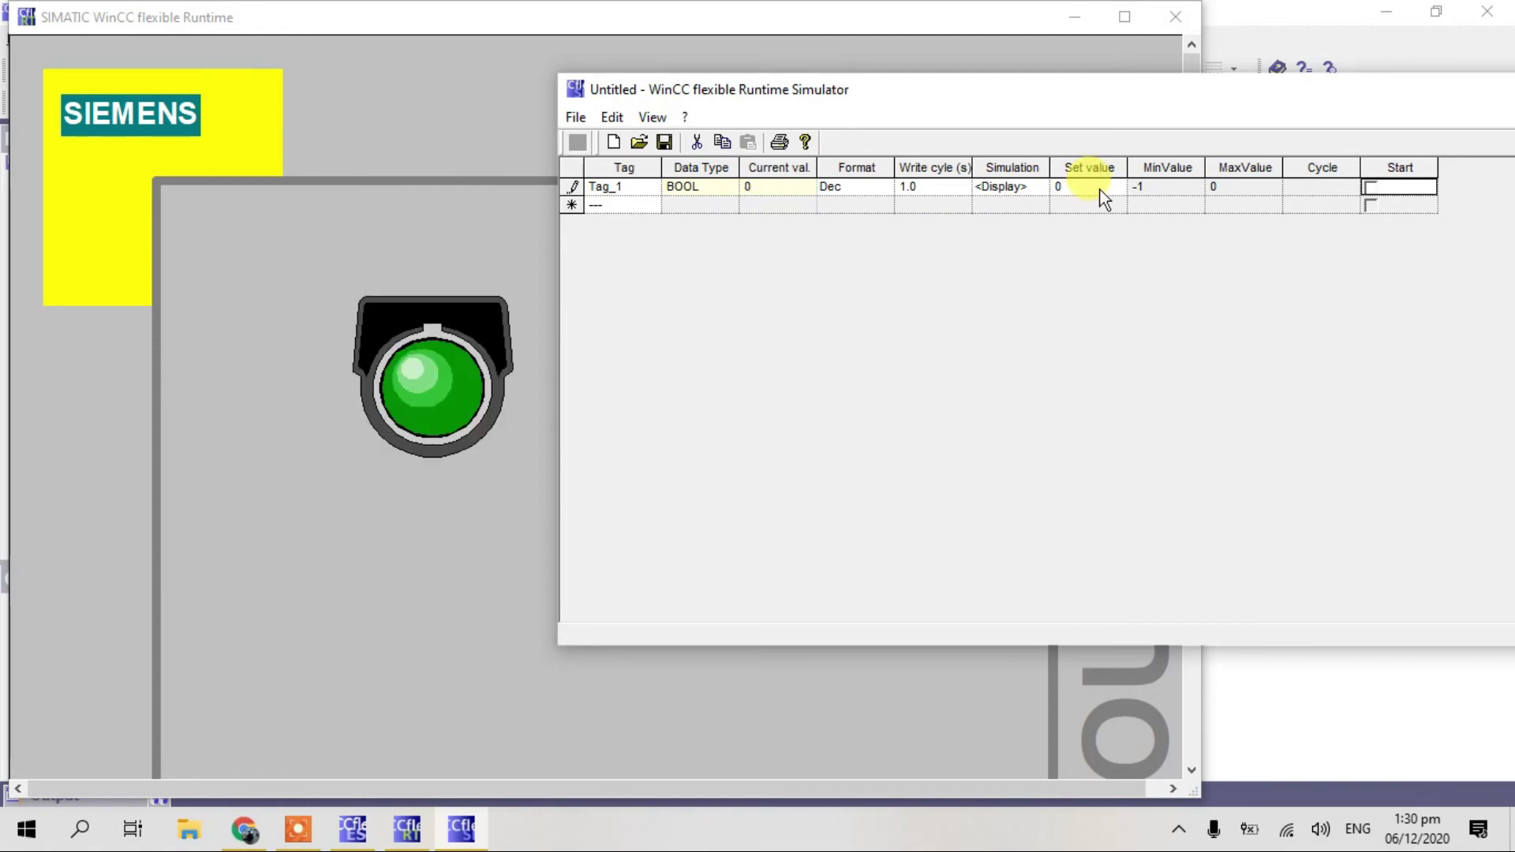
- Repeat the test, setting Tag_1 to 1 and finally 0 so the lamp ends unlit
{"action": "left_click", "coordinate": [1102, 193]}
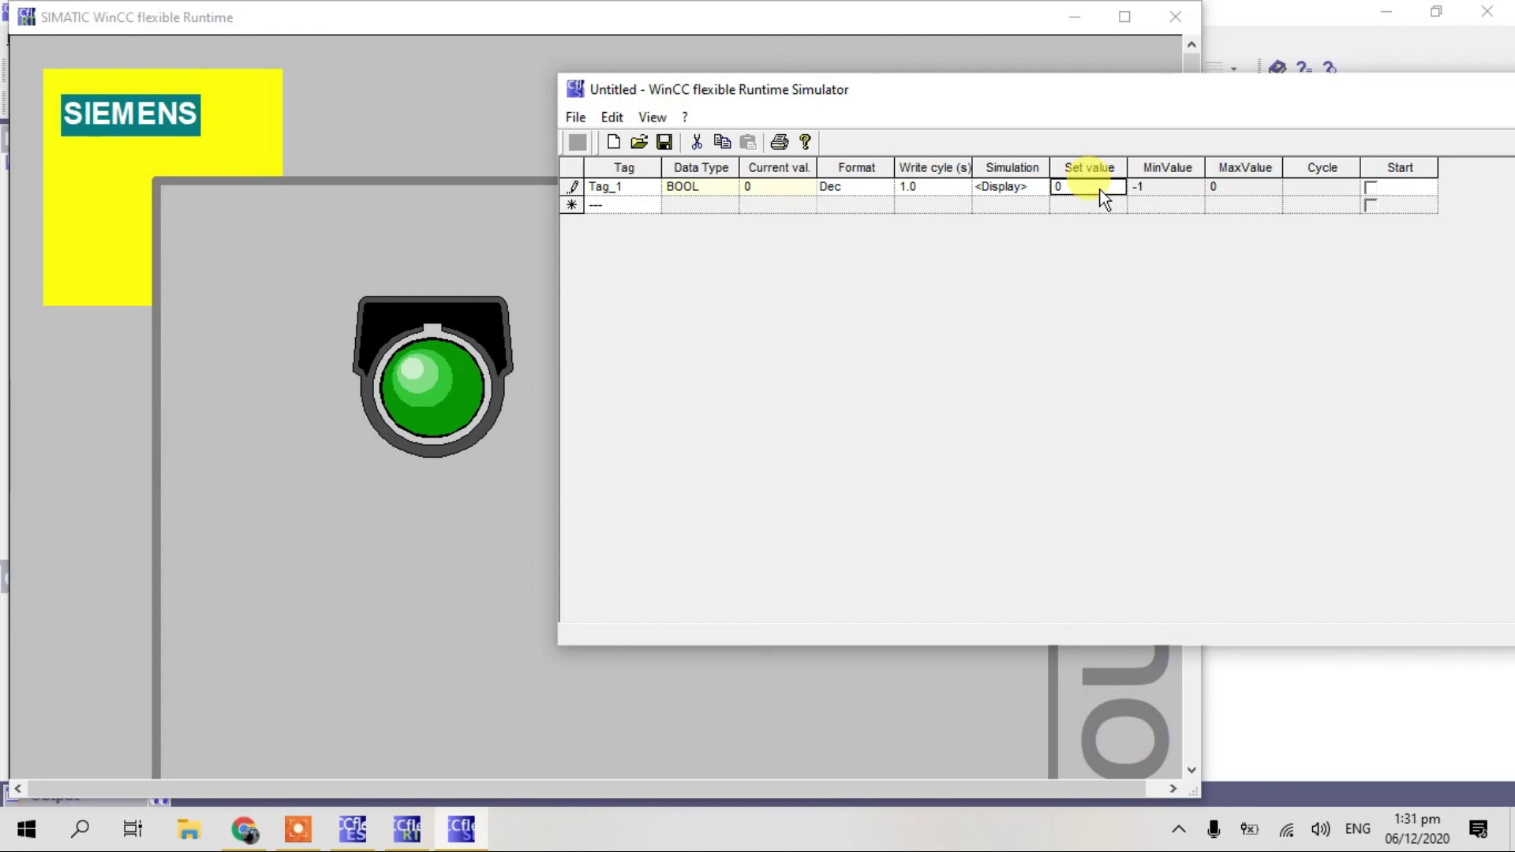
{"action": "type", "text": "1"}
{"action": "key", "text": "Return"}
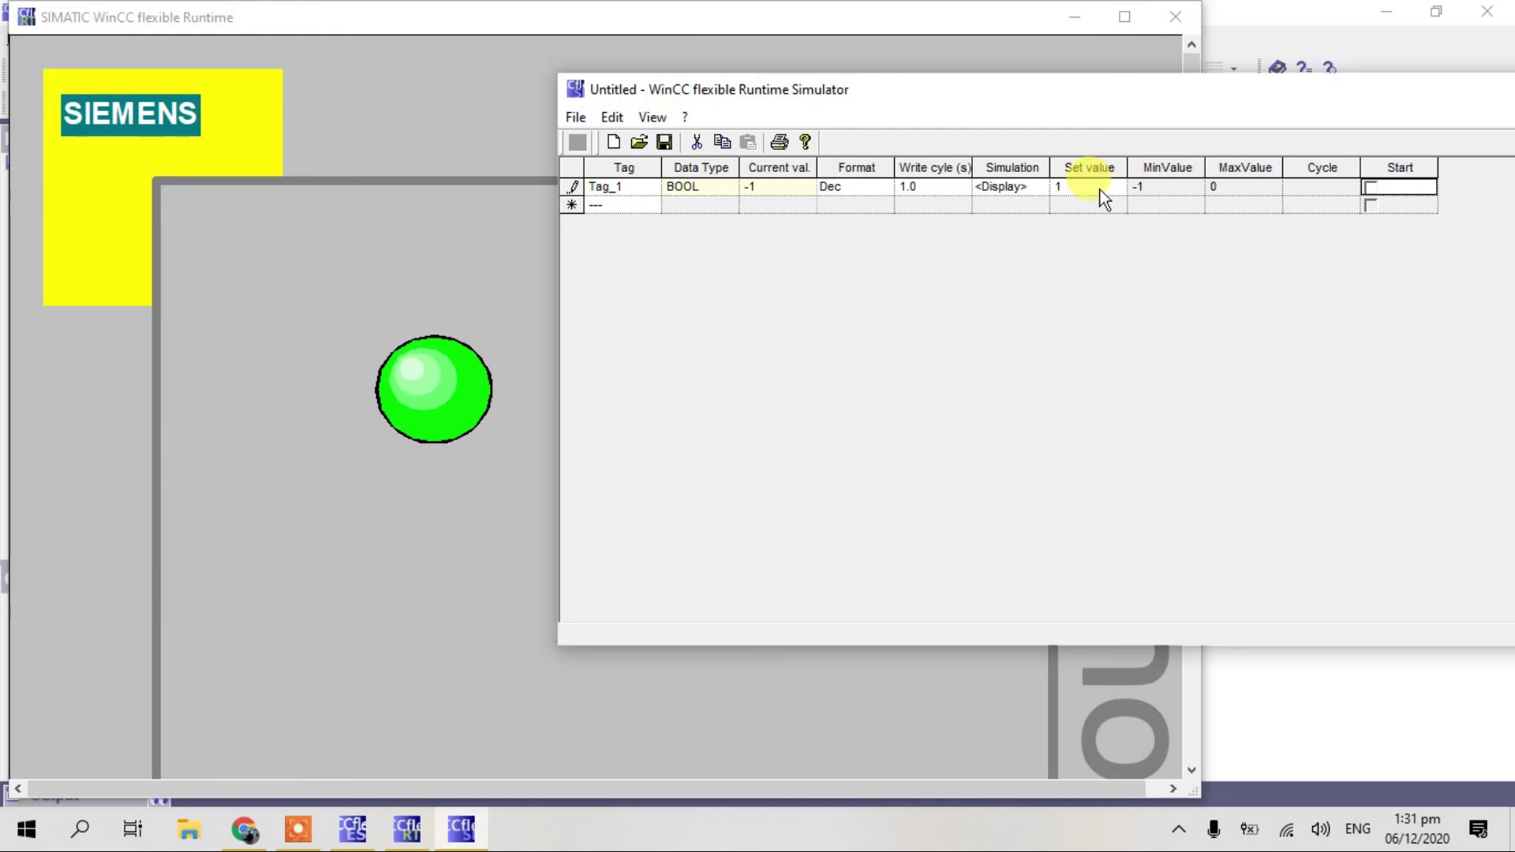
{"action": "left_click", "coordinate": [1102, 193]}
{"action": "type", "text": "0"}
{"action": "key", "text": "Return"}
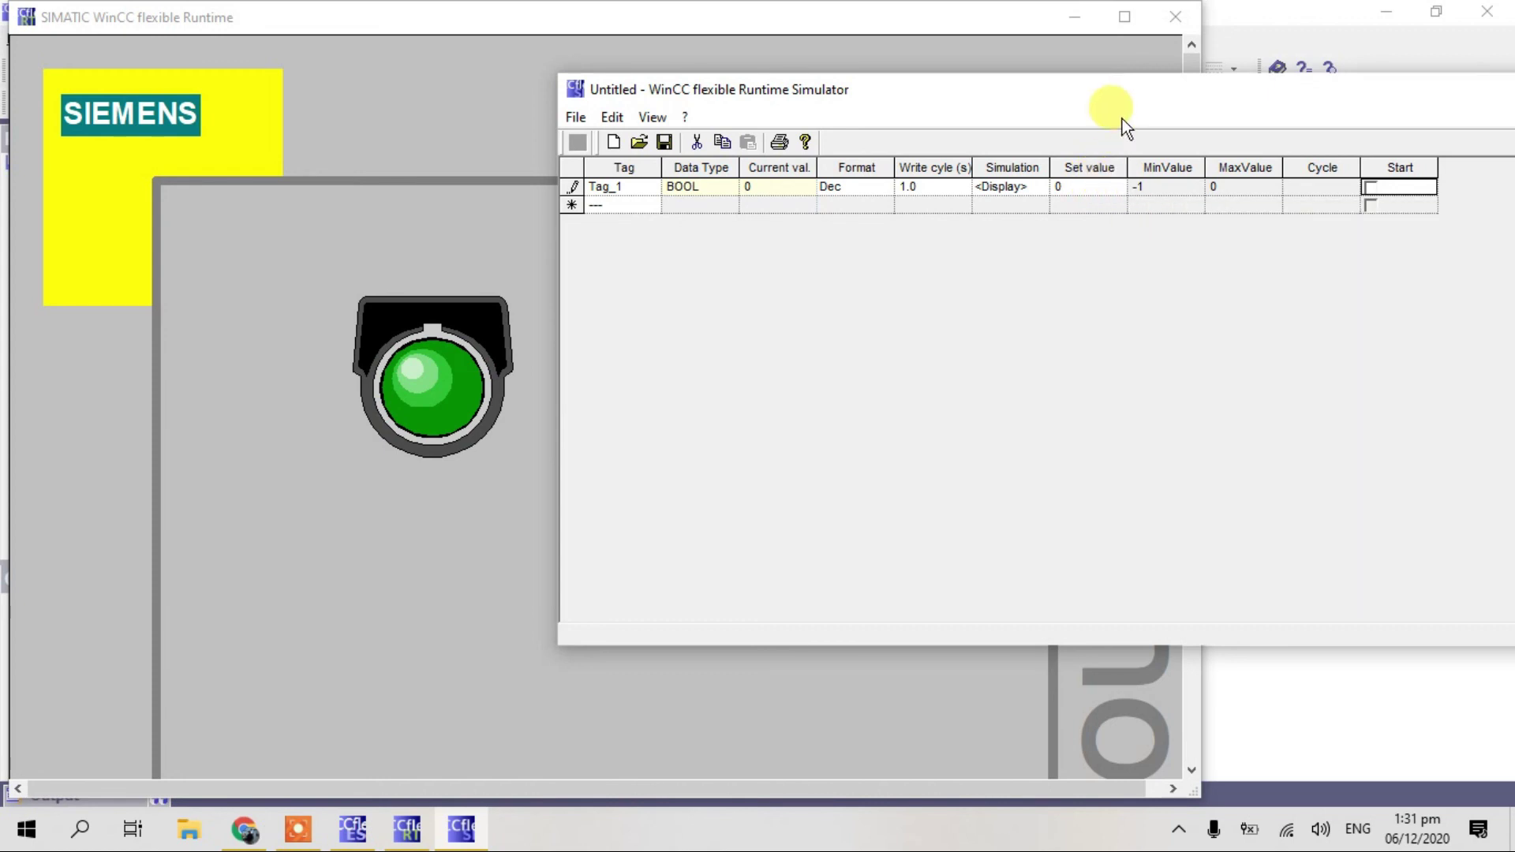
{"action": "left_click_drag", "start_coordinate": [1022, 91], "coordinate": [820, 101]}
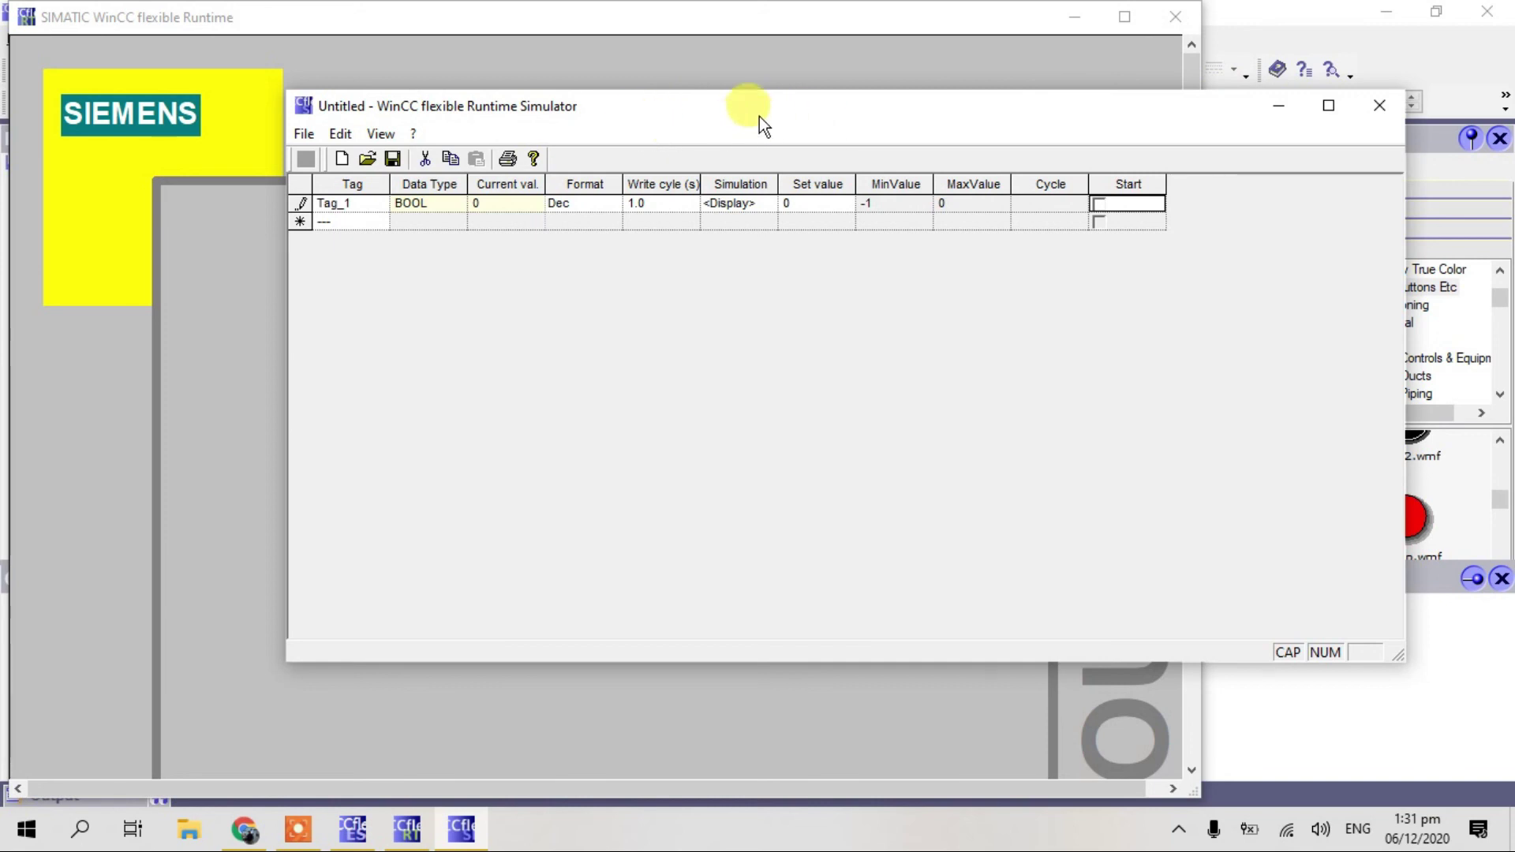
{"action": "left_click_drag", "start_coordinate": [759, 116], "coordinate": [1024, 101]}
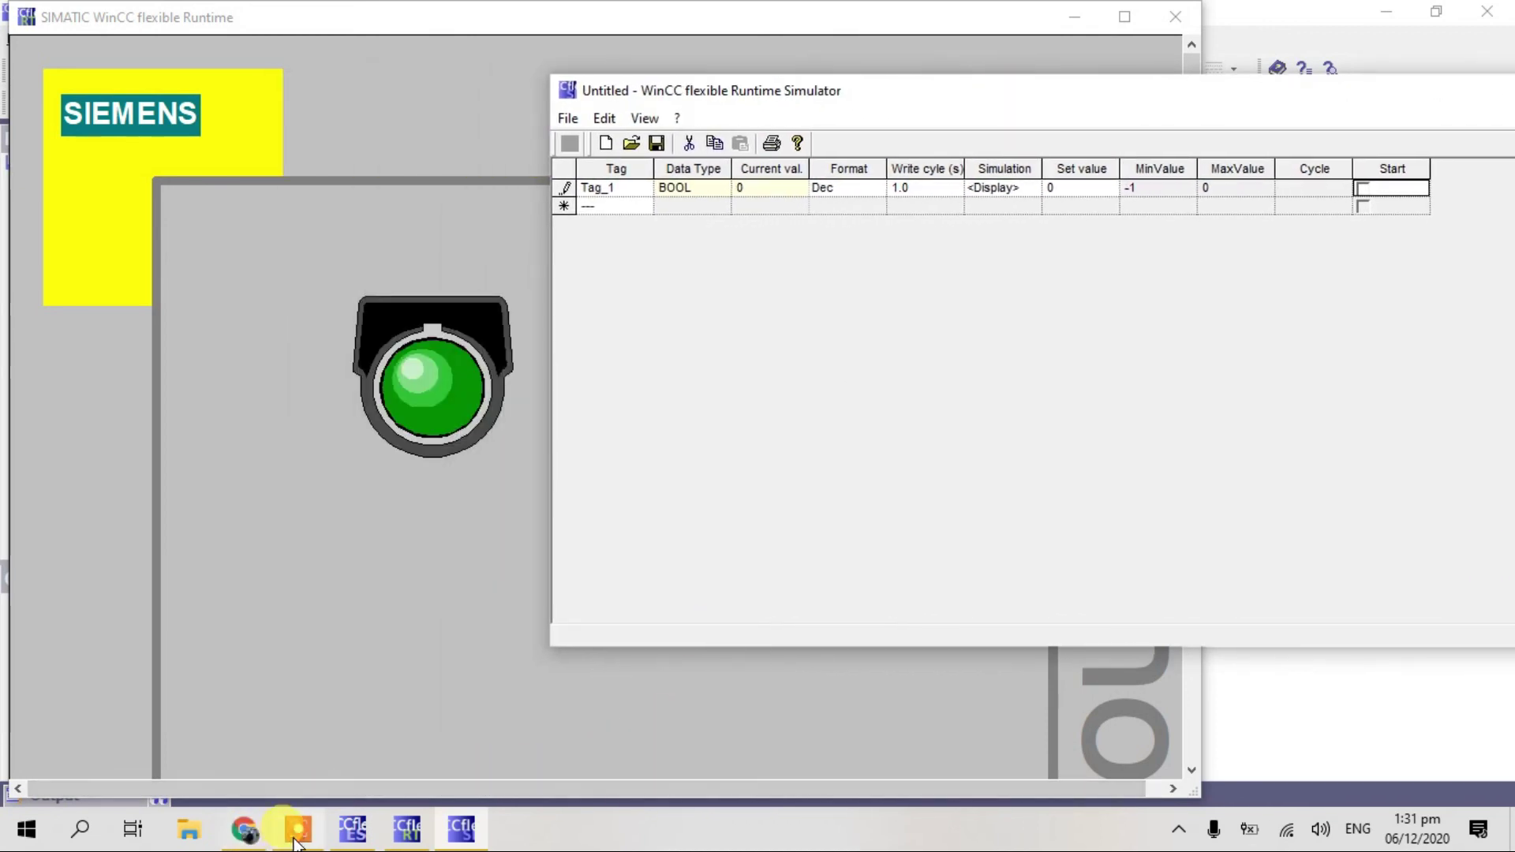